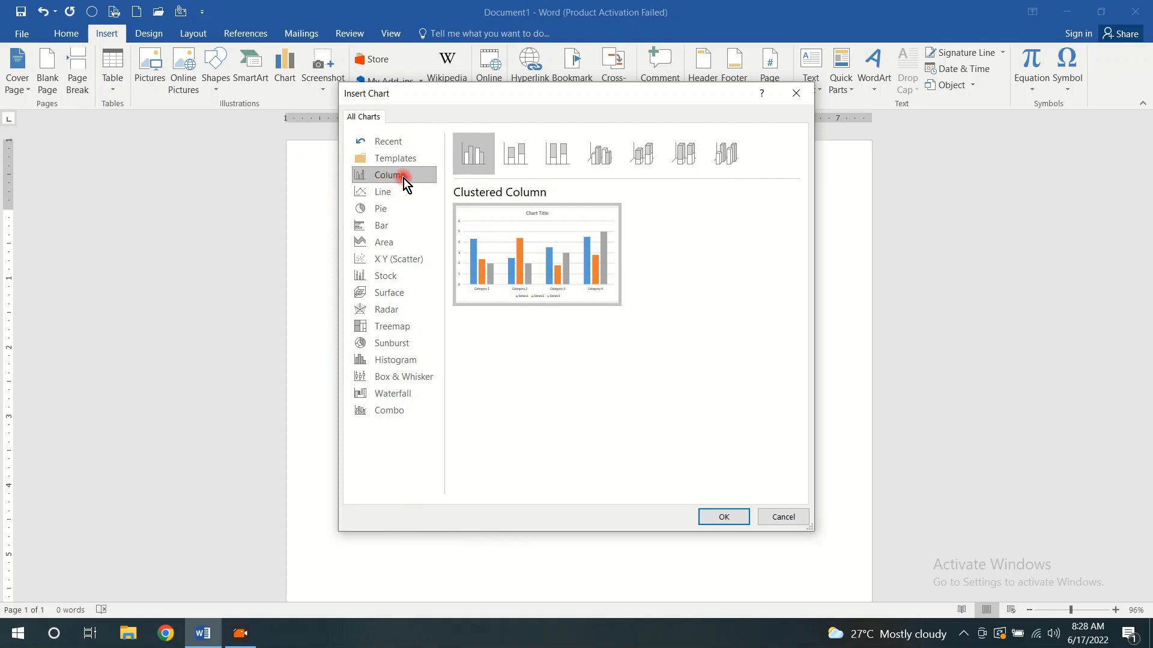
# Step: Examine the previews of the Column, Line, Pie, Bar, Area, X Y (Scatter), Stock and Surface chart types
pyautogui.moveTo(545, 277)
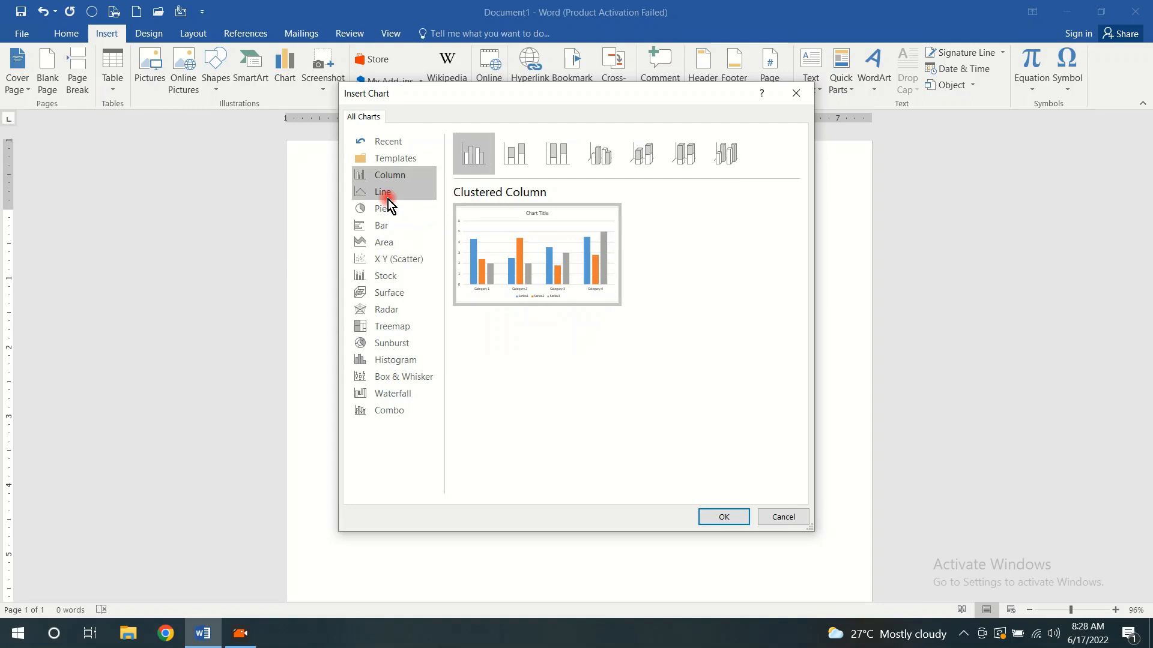
pyautogui.click(388, 199)
pyautogui.moveTo(506, 257)
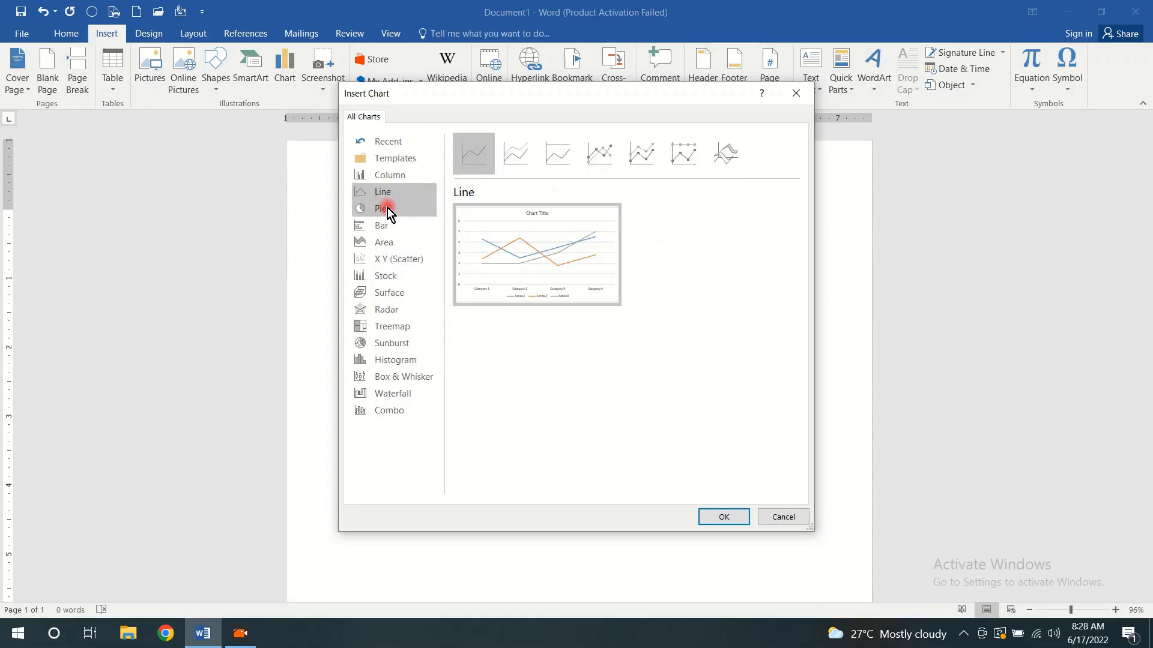
pyautogui.click(386, 214)
pyautogui.click(463, 251)
pyautogui.moveTo(549, 235)
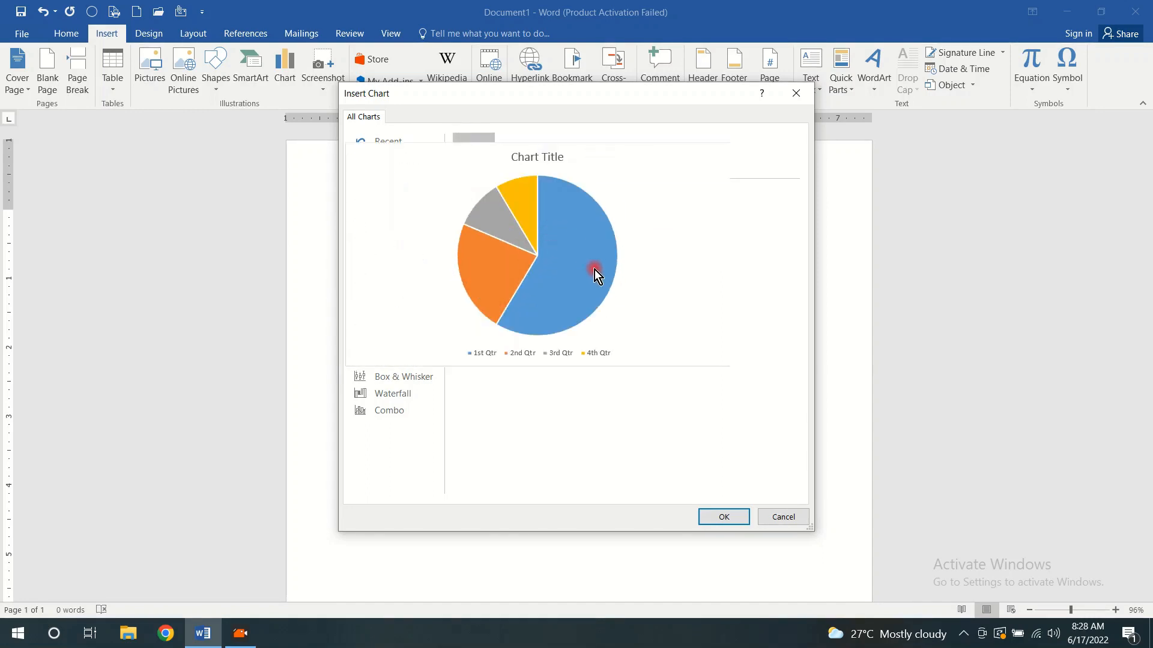
pyautogui.click(383, 226)
pyautogui.moveTo(521, 248)
pyautogui.click(390, 249)
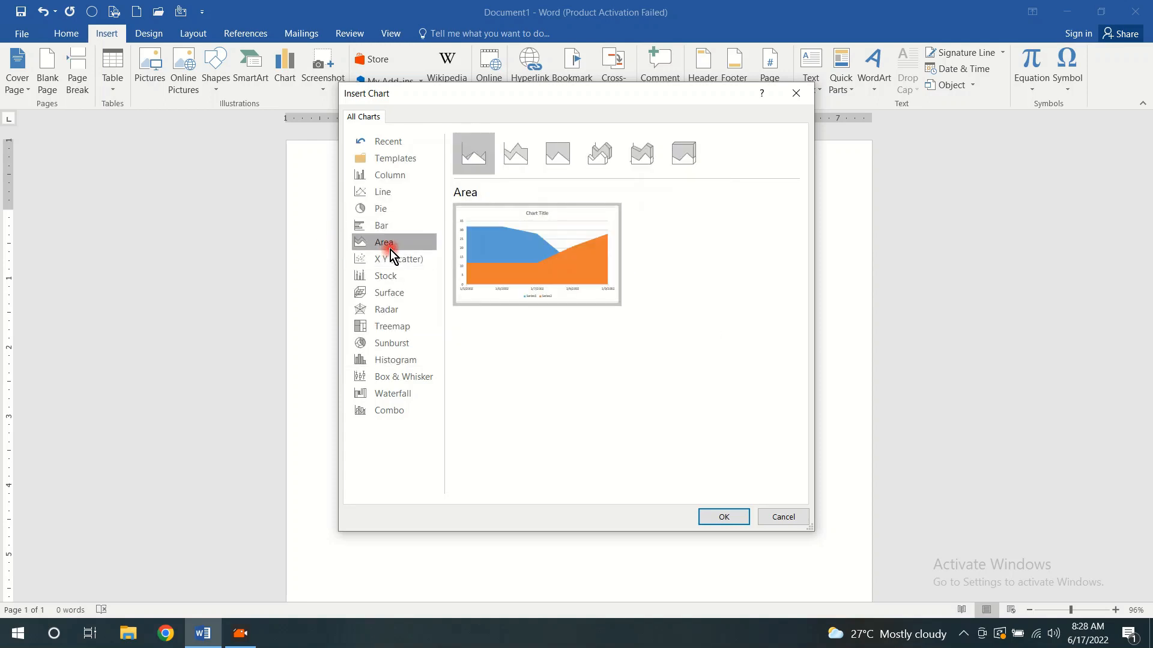
pyautogui.click(385, 260)
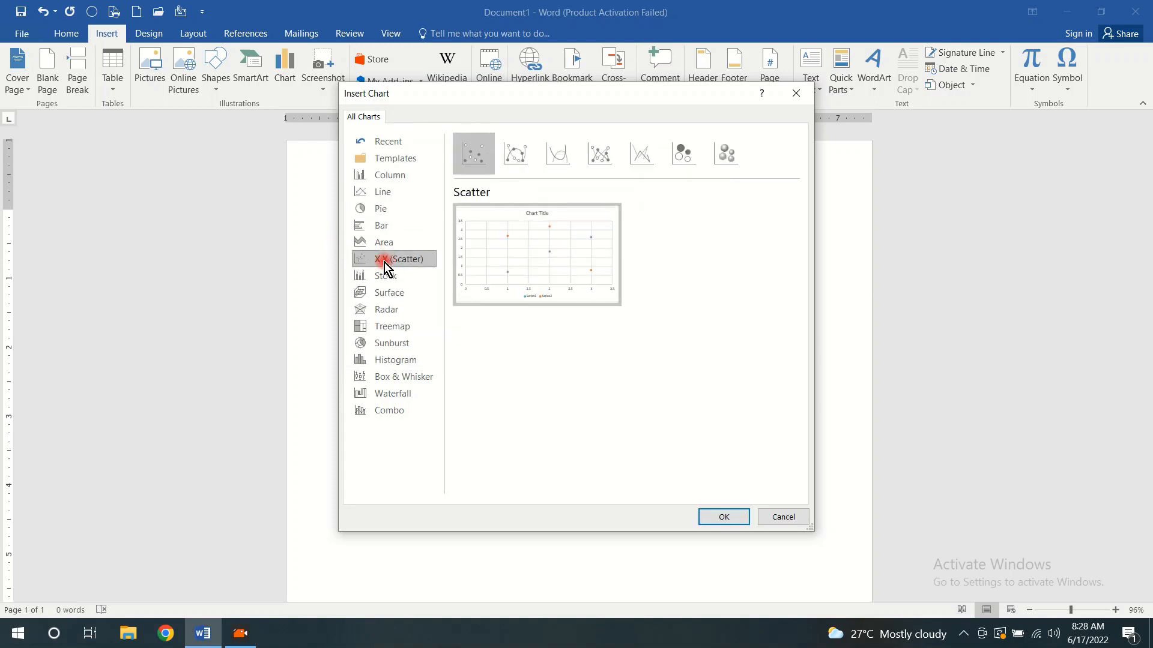
pyautogui.click(386, 280)
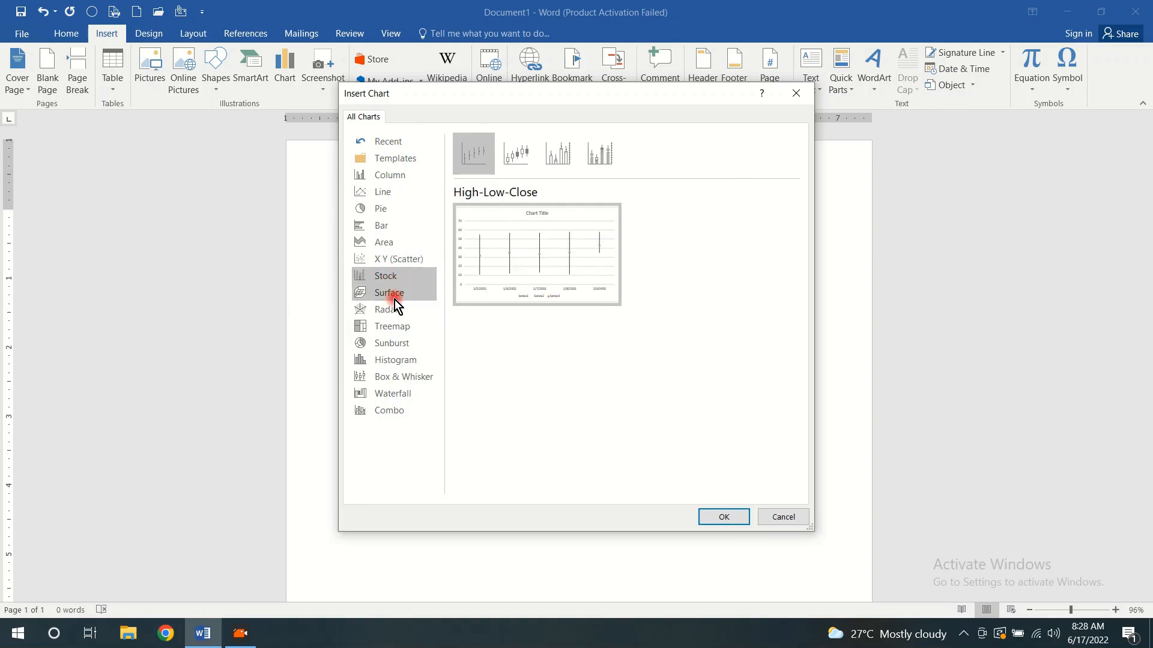
pyautogui.click(398, 296)
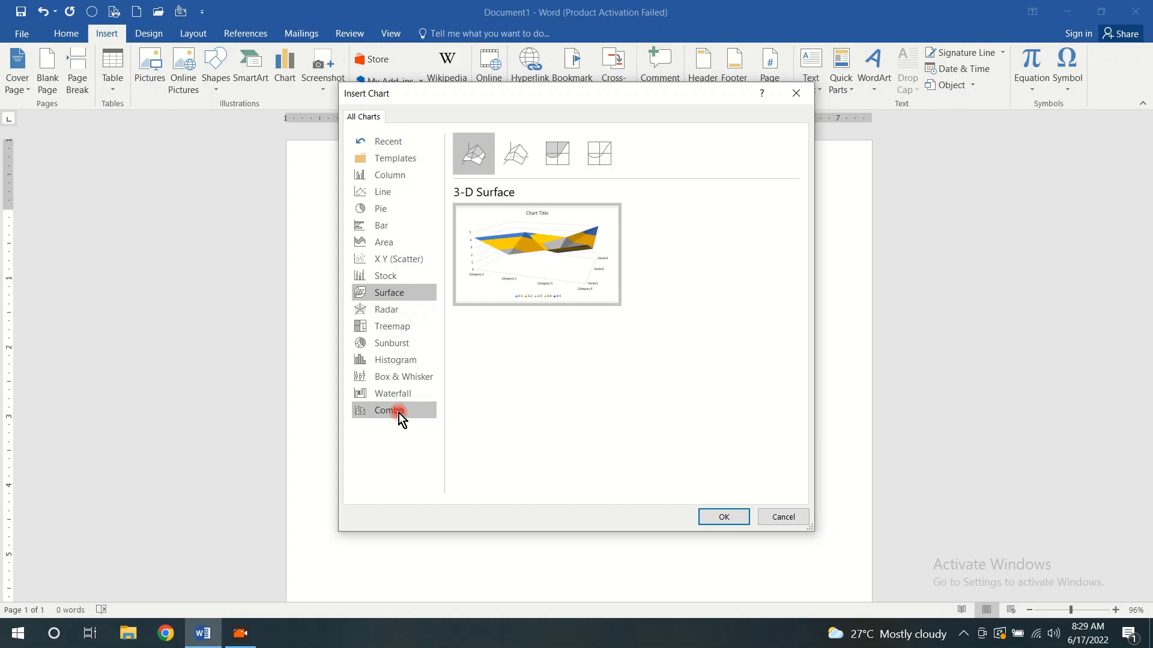
# Step: Insert a Clustered Column chart into the document and dismiss the Office activation notice
pyautogui.click(397, 176)
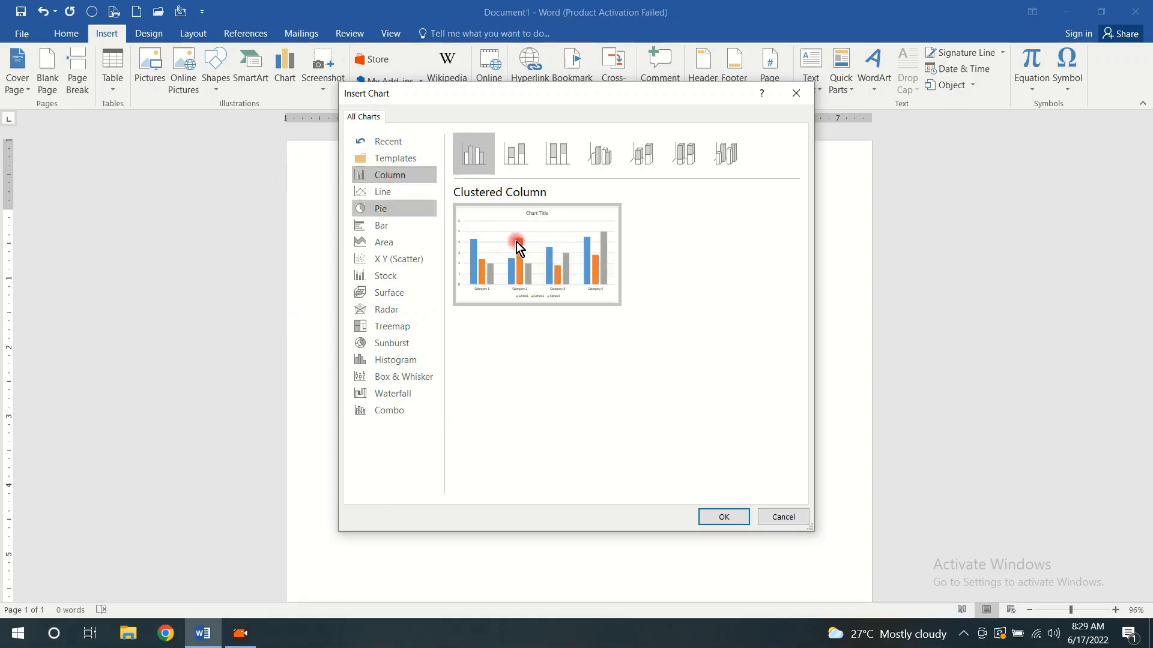
pyautogui.moveTo(490, 232)
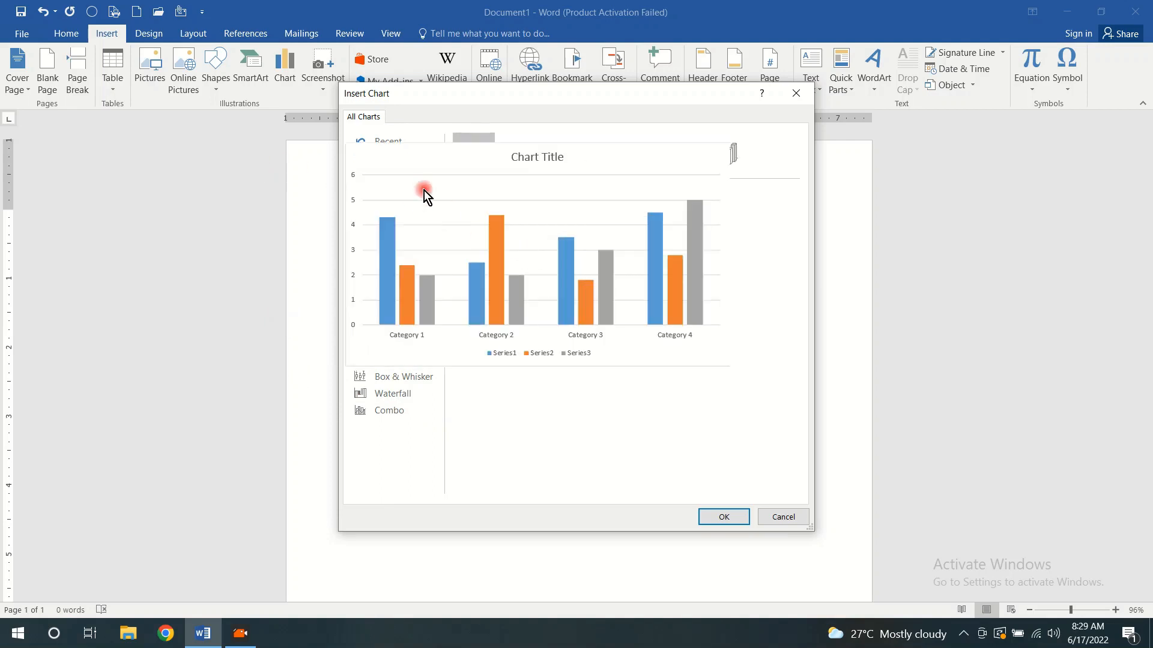
pyautogui.click(736, 521)
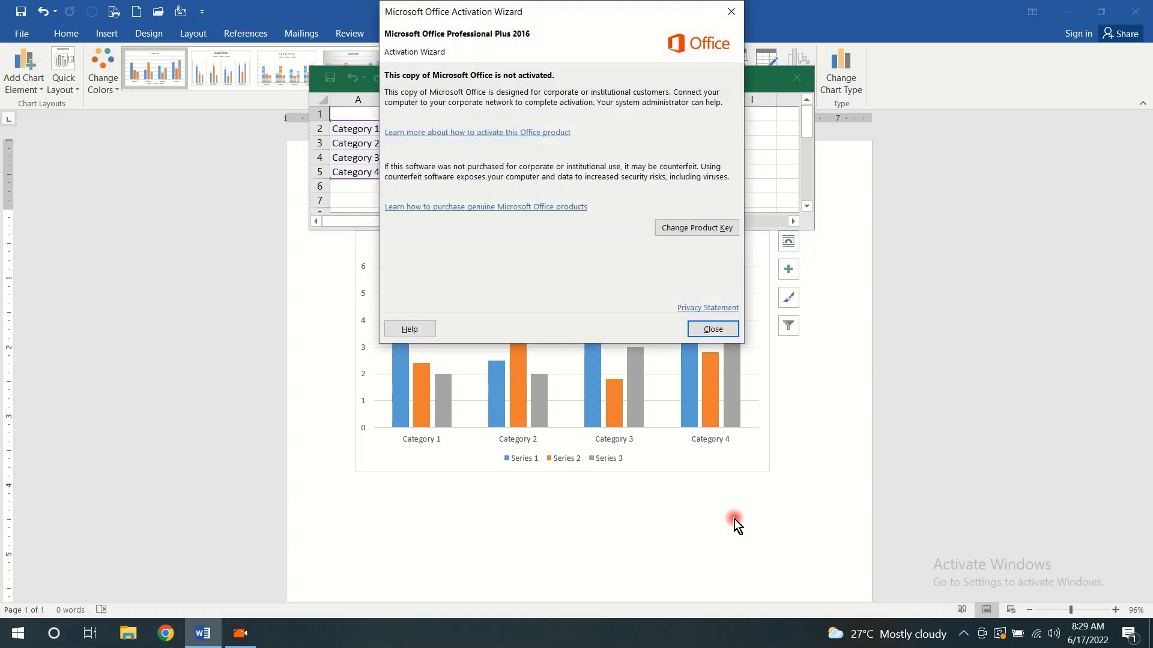
pyautogui.click(731, 11)
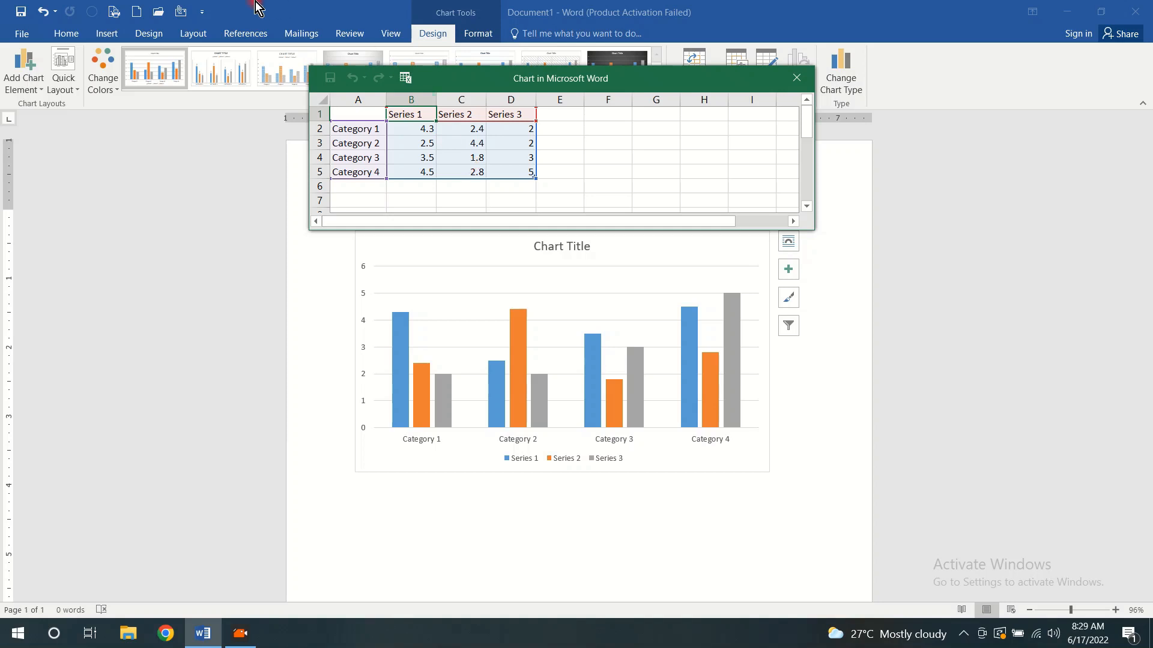
# Step: Rename the three series headings in B1:D1 of the chart data to Math, Science and English
pyautogui.doubleClick(422, 114)
pyautogui.press('BackSpace')
pyautogui.press('BackSpace')
pyautogui.press('BackSpace')
pyautogui.press('BackSpace')
pyautogui.press('BackSpace')
pyautogui.press('BackSpace')
pyautogui.press('BackSpace')
pyautogui.press('BackSpace')
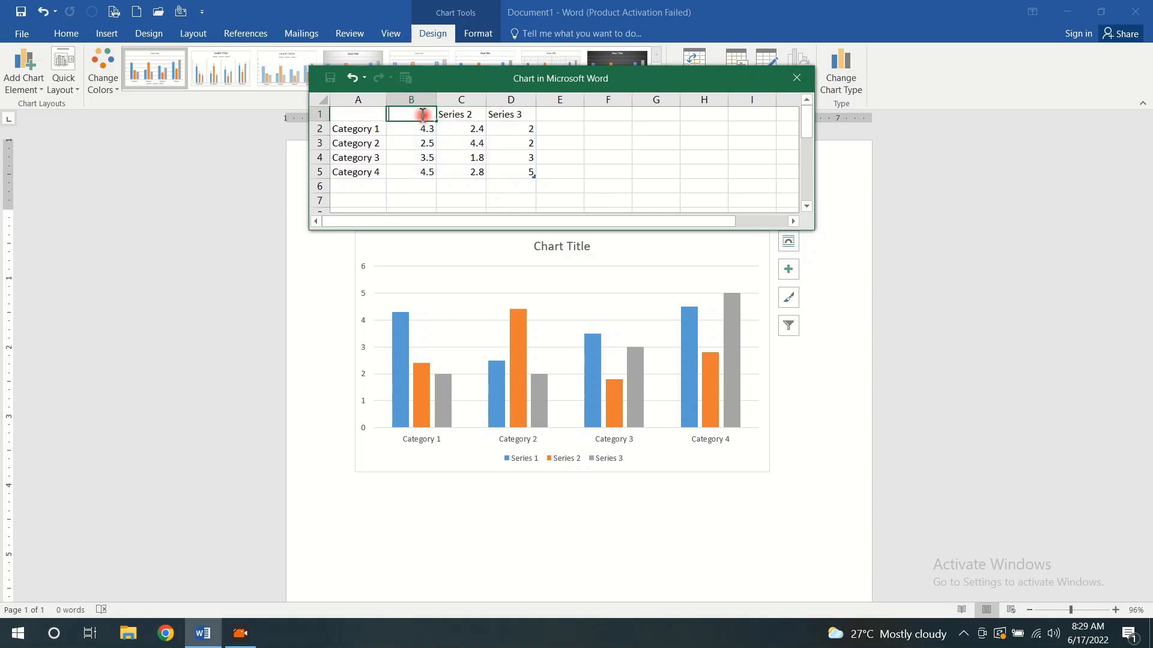
pyautogui.write('Math')
pyautogui.press('Tab')
pyautogui.write('S')
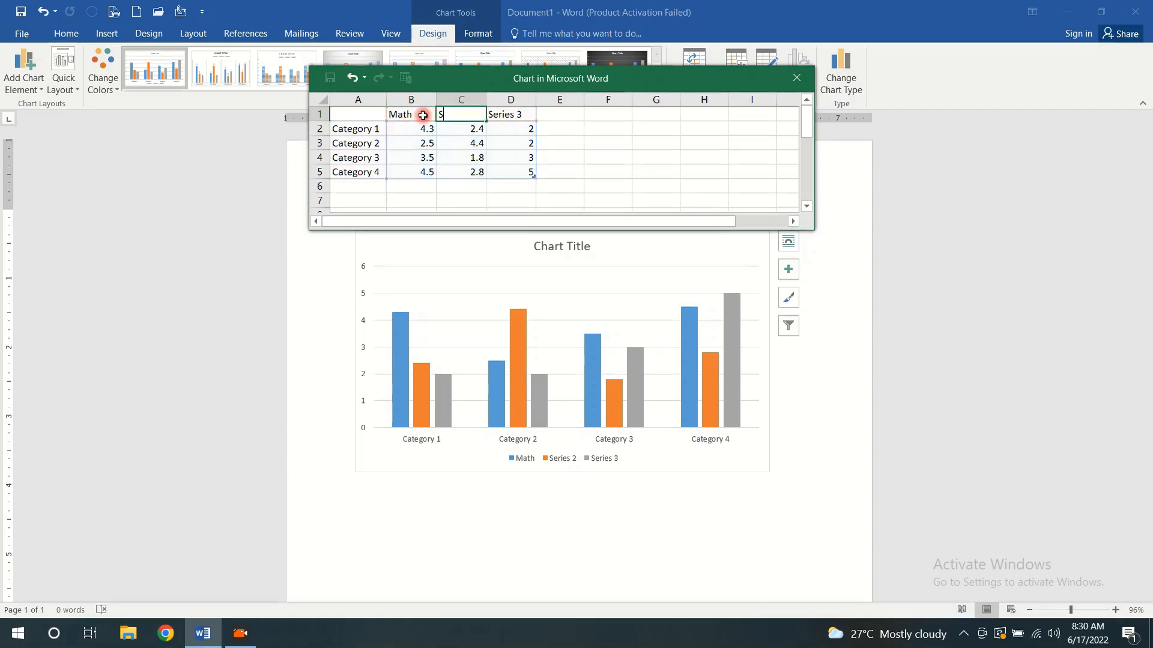
pyautogui.write('cience')
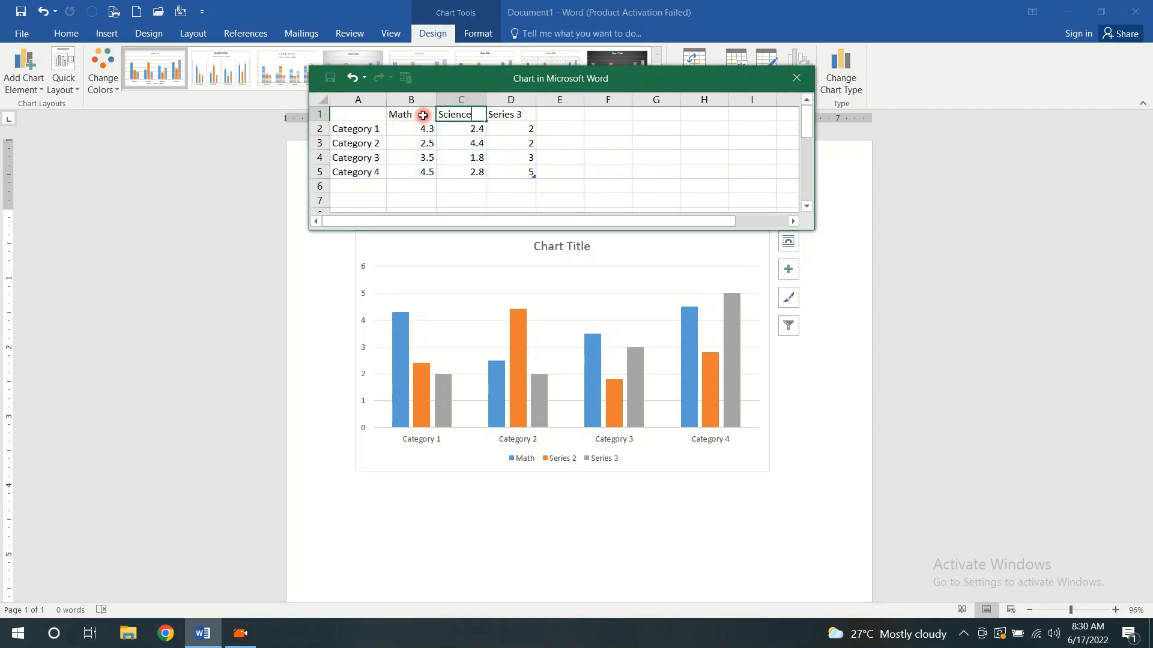
pyautogui.press('Tab')
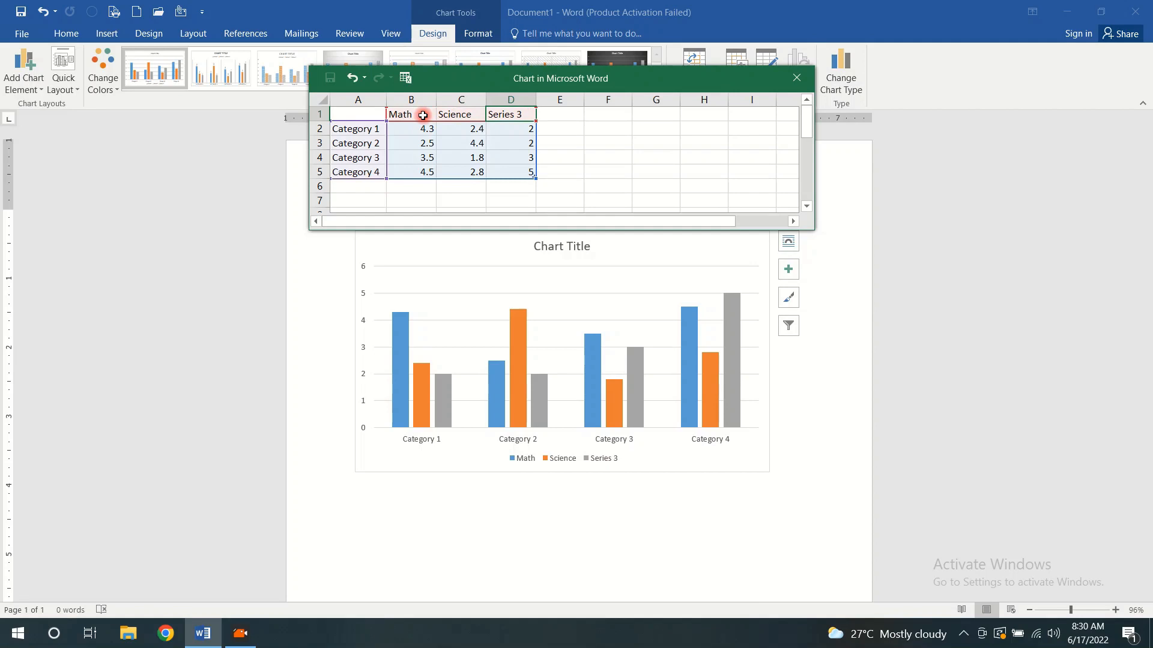
pyautogui.write('English')
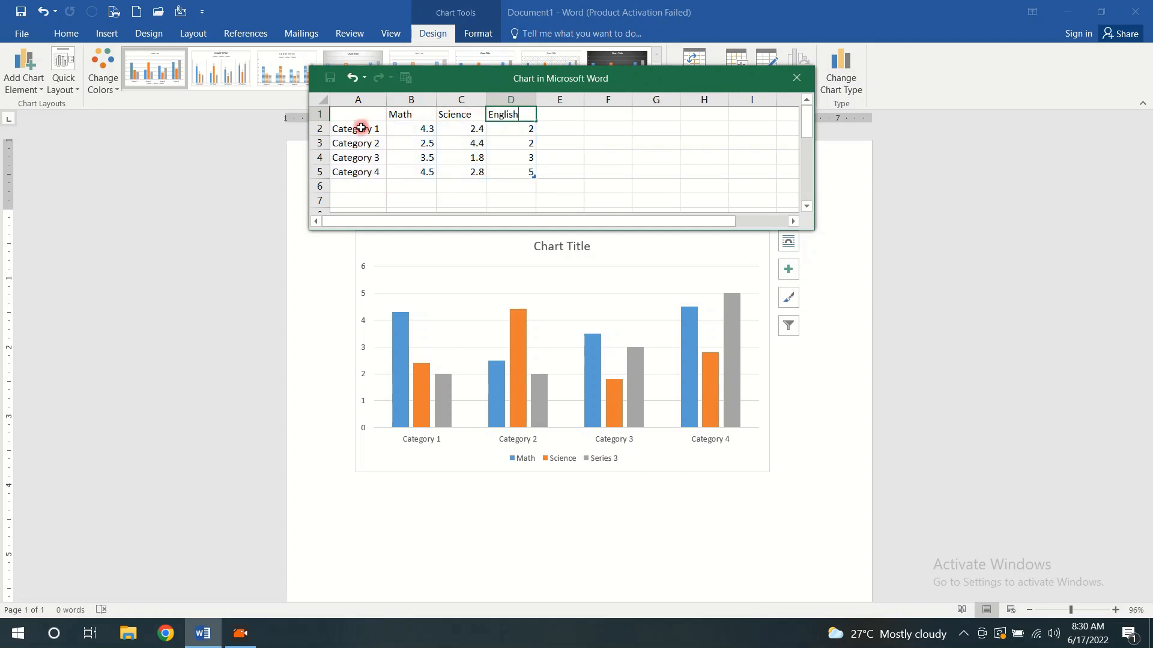
# Step: Replace the four category labels in A2:A5 with the students' first names and move the data sheet clear of the chart
pyautogui.click(361, 130)
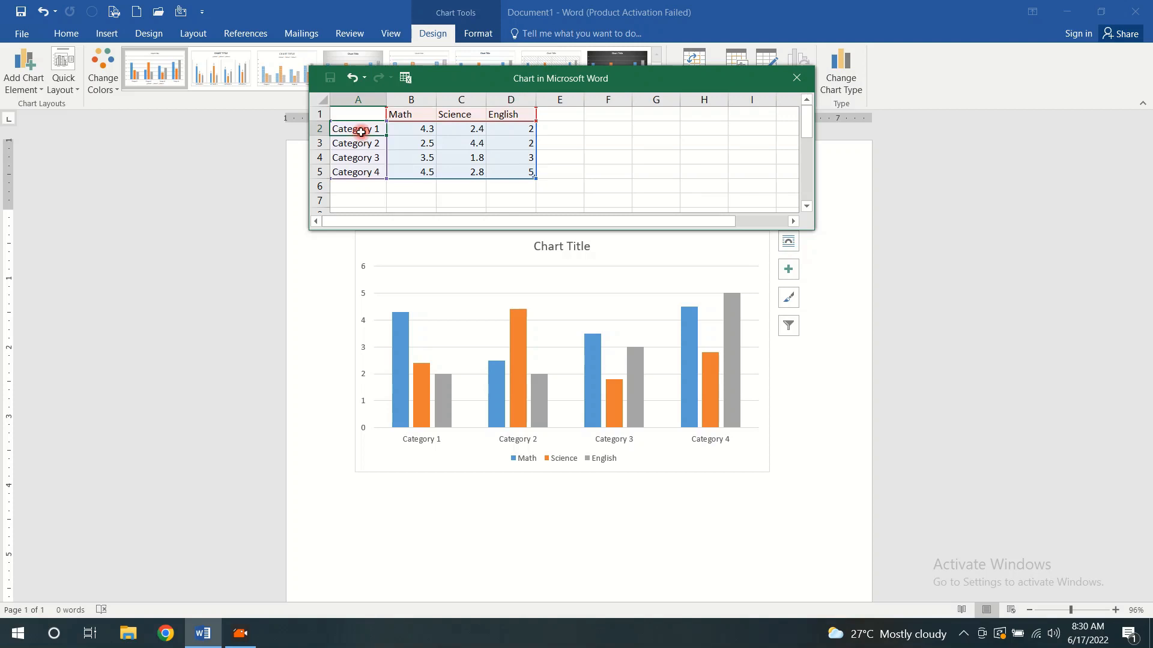
pyautogui.write('Ramesh')
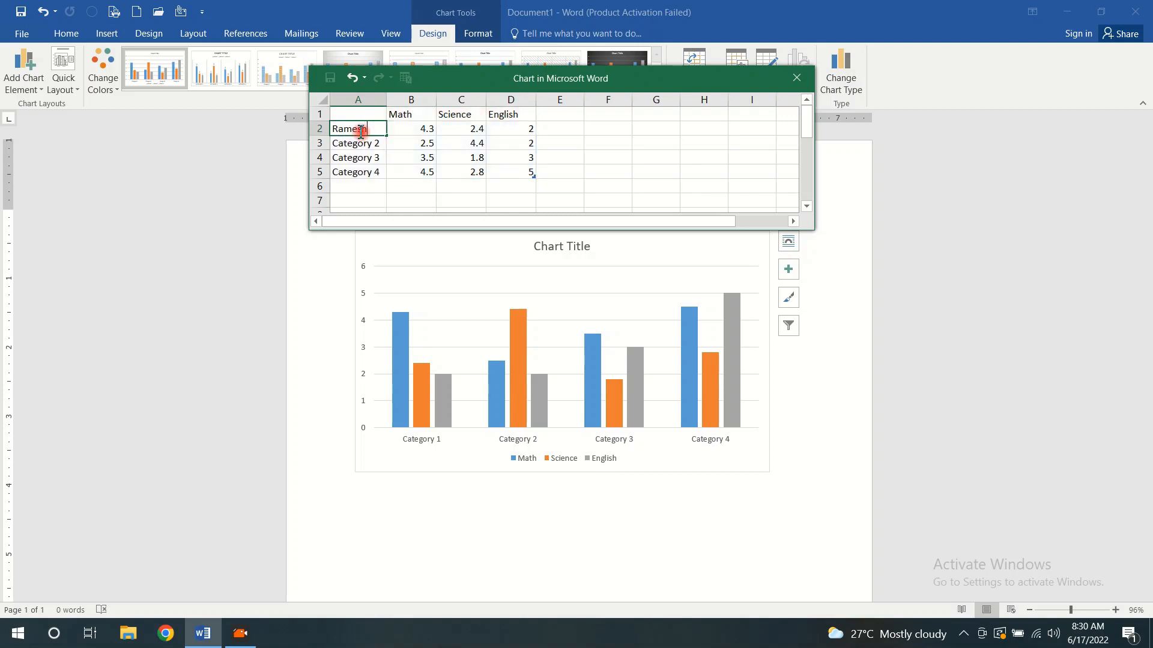
pyautogui.press('Return')
pyautogui.write('Naresh')
pyautogui.press('Return')
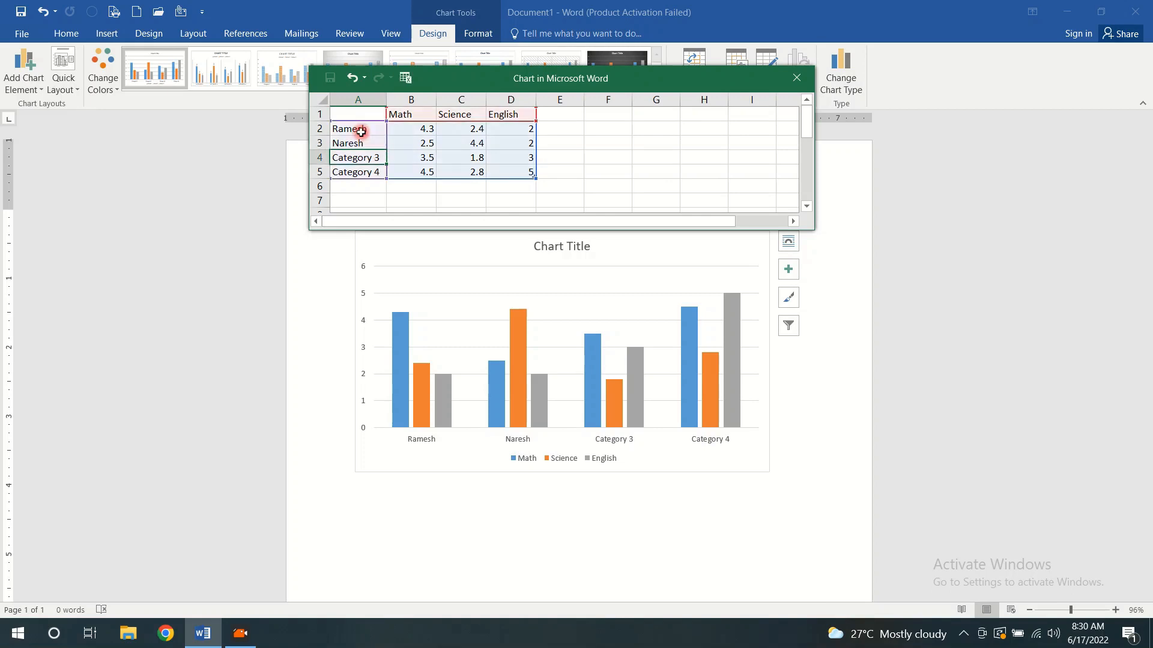
pyautogui.write('Reeta')
pyautogui.press('Return')
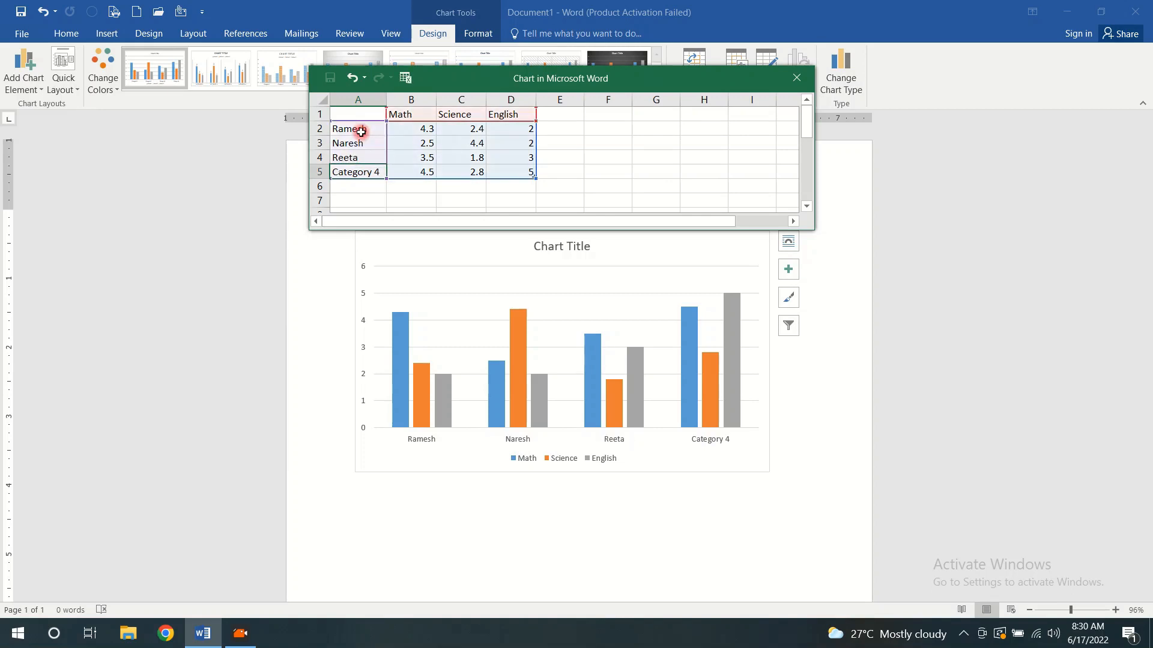
pyautogui.write('Rajesh')
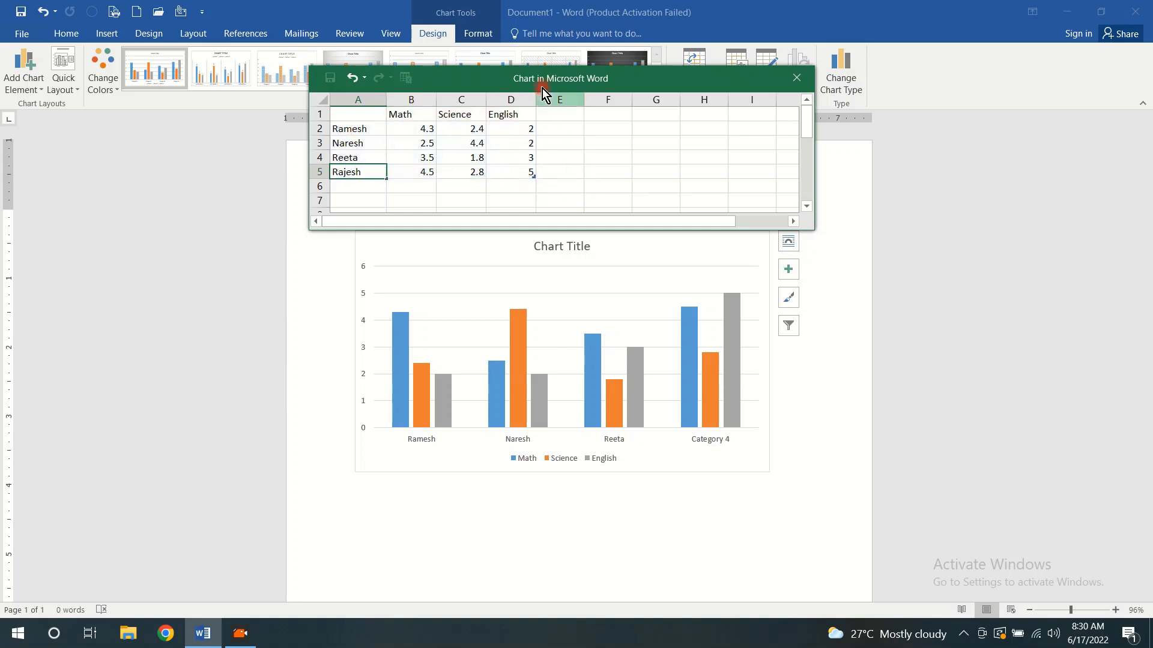
pyautogui.moveTo(547, 77); pyautogui.dragTo(752, 75)
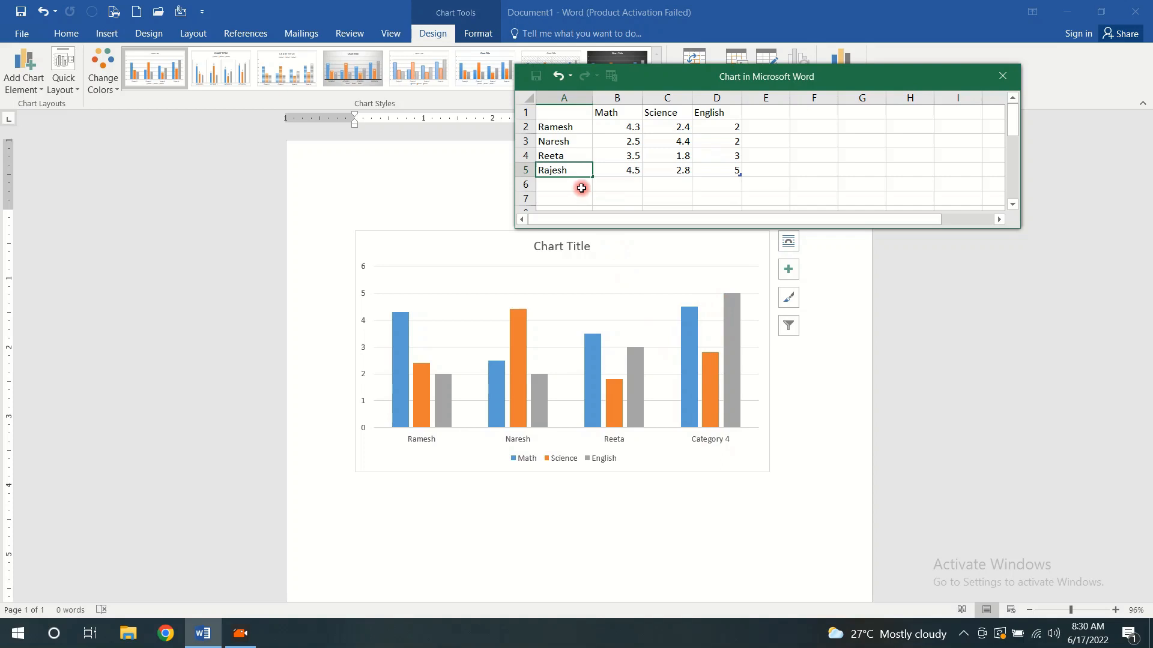
pyautogui.click(614, 174)
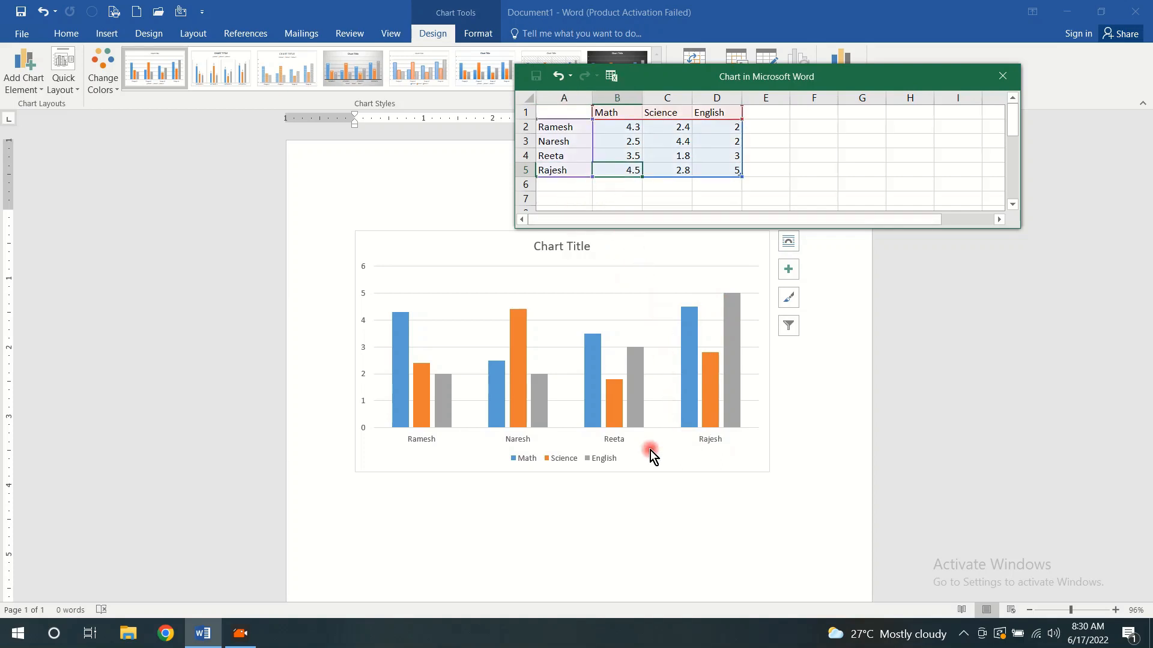
# Step: Enter the first student's marks in row 2: Math 78, Science 80 and English 90
pyautogui.click(625, 128)
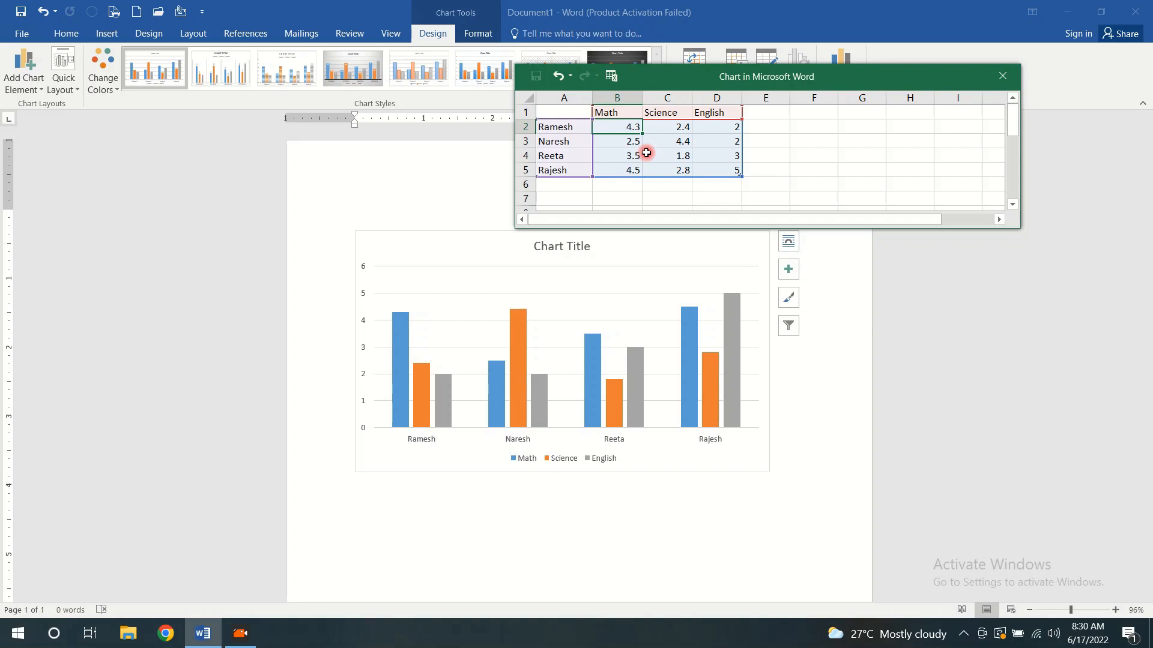
pyautogui.write('78')
pyautogui.press('Tab')
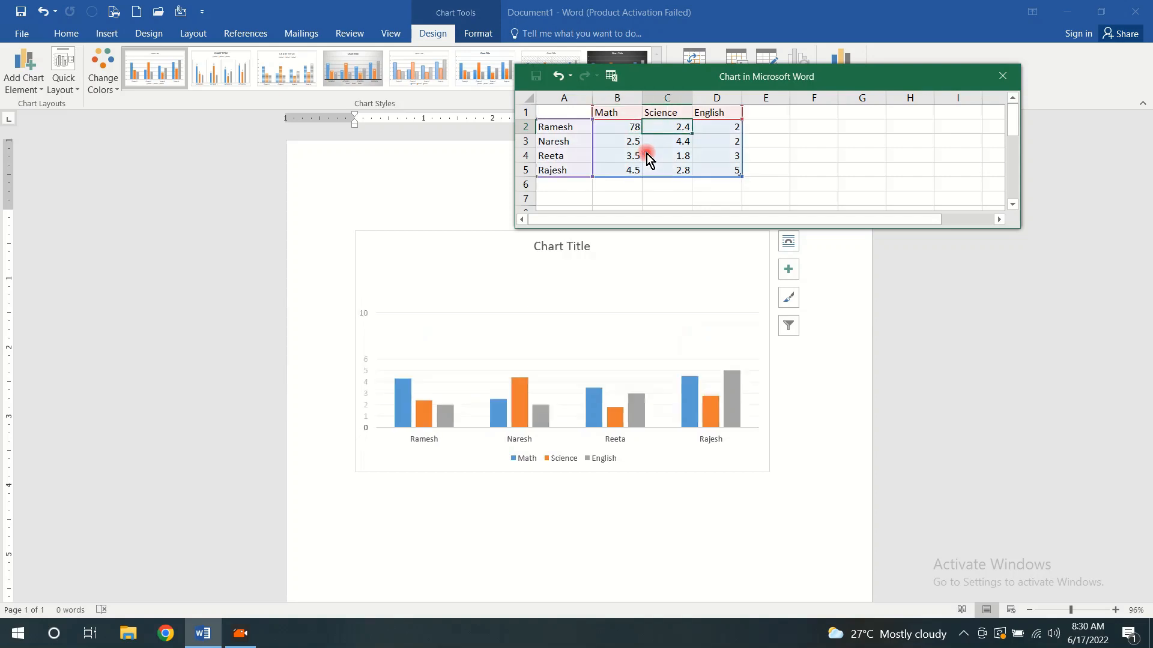
pyautogui.write('80')
pyautogui.press('Tab')
pyautogui.write('90')
pyautogui.press('Return')
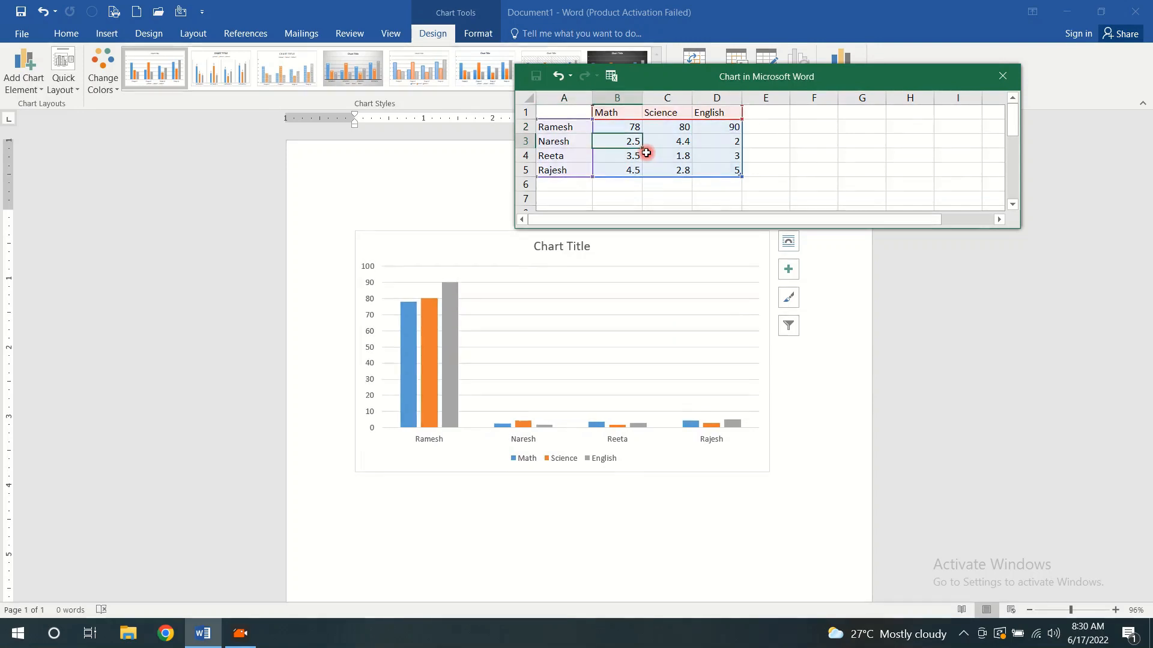
# Step: Enter the second student's marks in row 3: Math 80, Science 81 and English 50
pyautogui.write('80')
pyautogui.press('Tab')
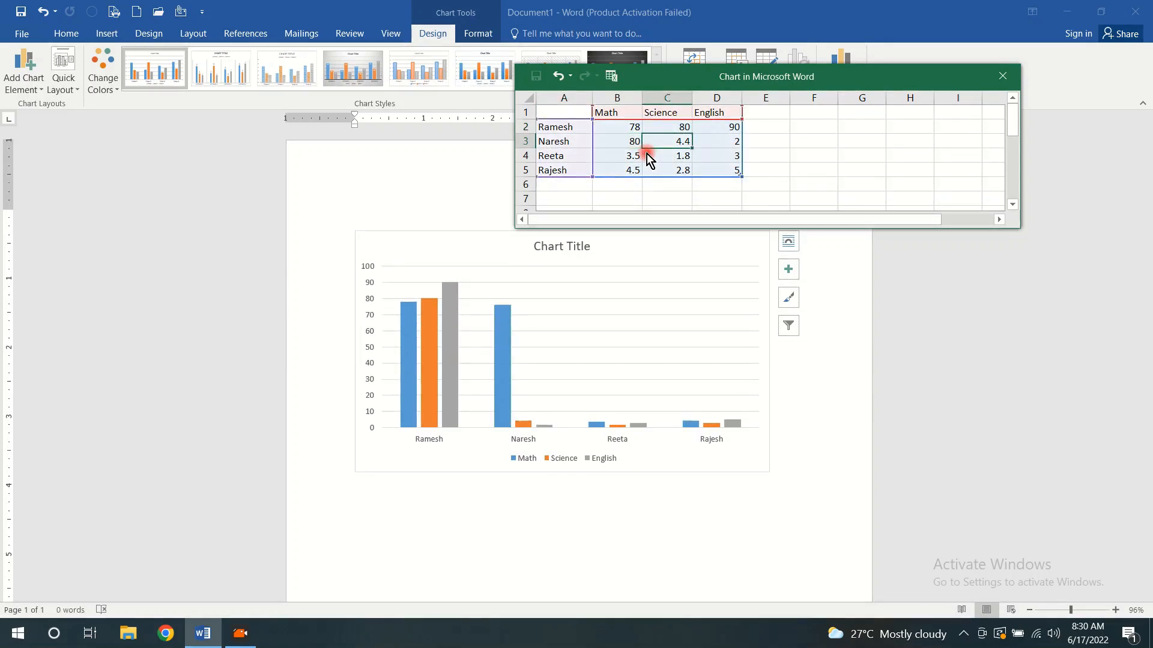
pyautogui.write('81')
pyautogui.press('Tab')
pyautogui.write('50')
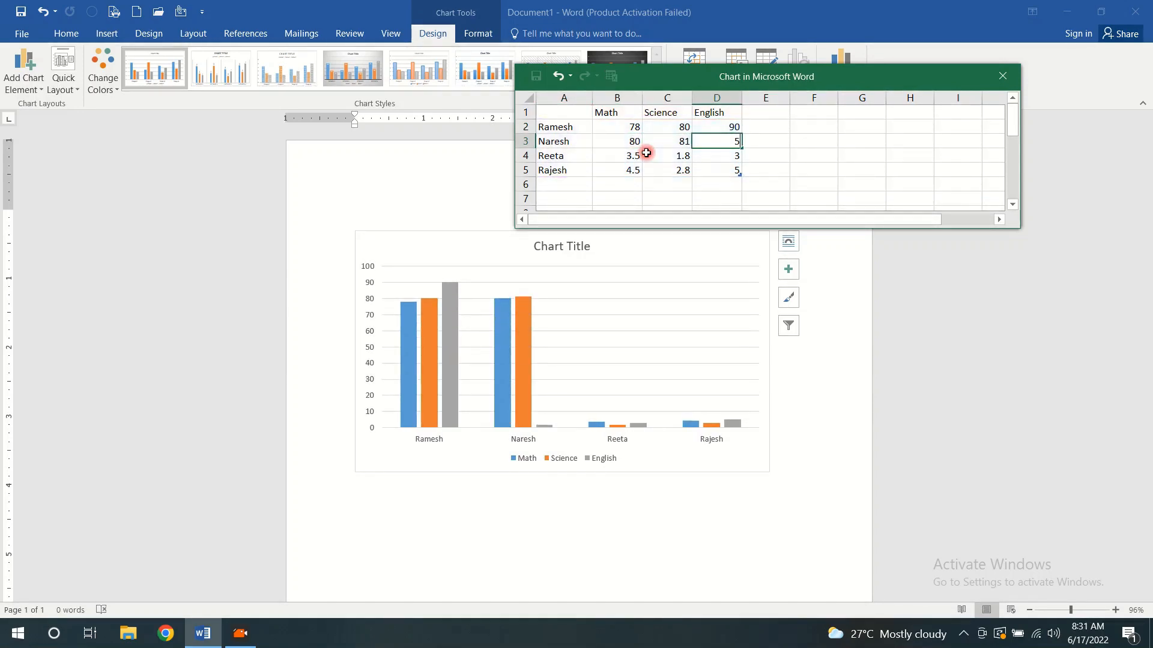
pyautogui.press('Return')
pyautogui.press('Right')
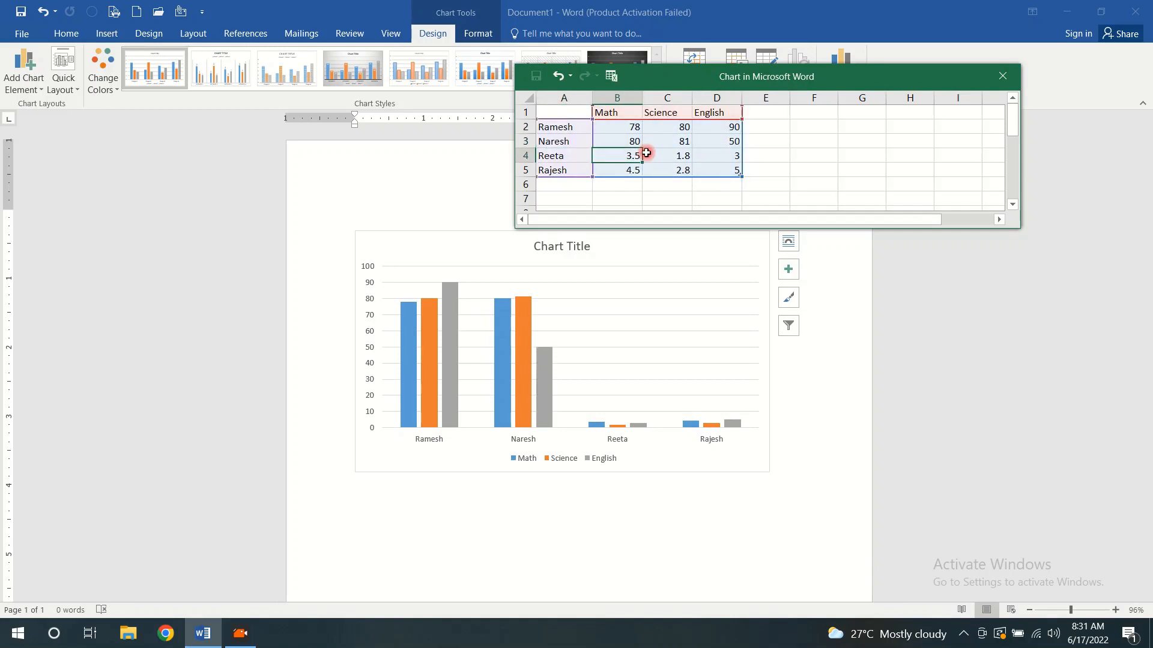
# Step: Enter the third student's marks in row 4: Math 45, Science 48 and English 45
pyautogui.write('45')
pyautogui.press('Tab')
pyautogui.write('48')
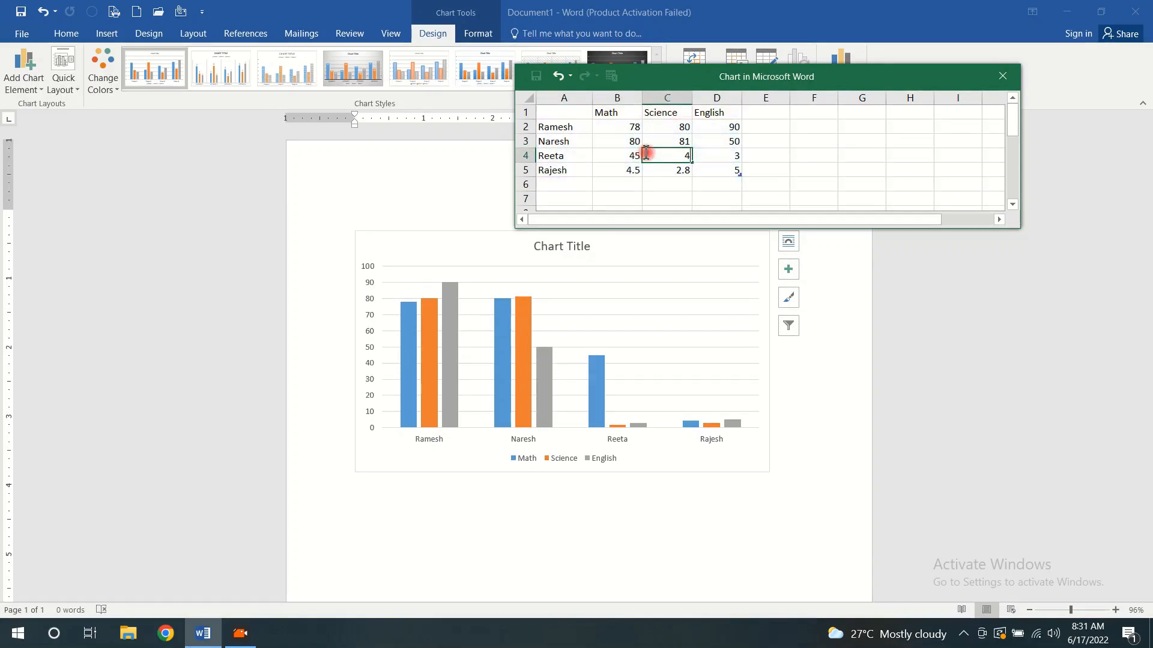
pyautogui.press('Tab')
pyautogui.write('45')
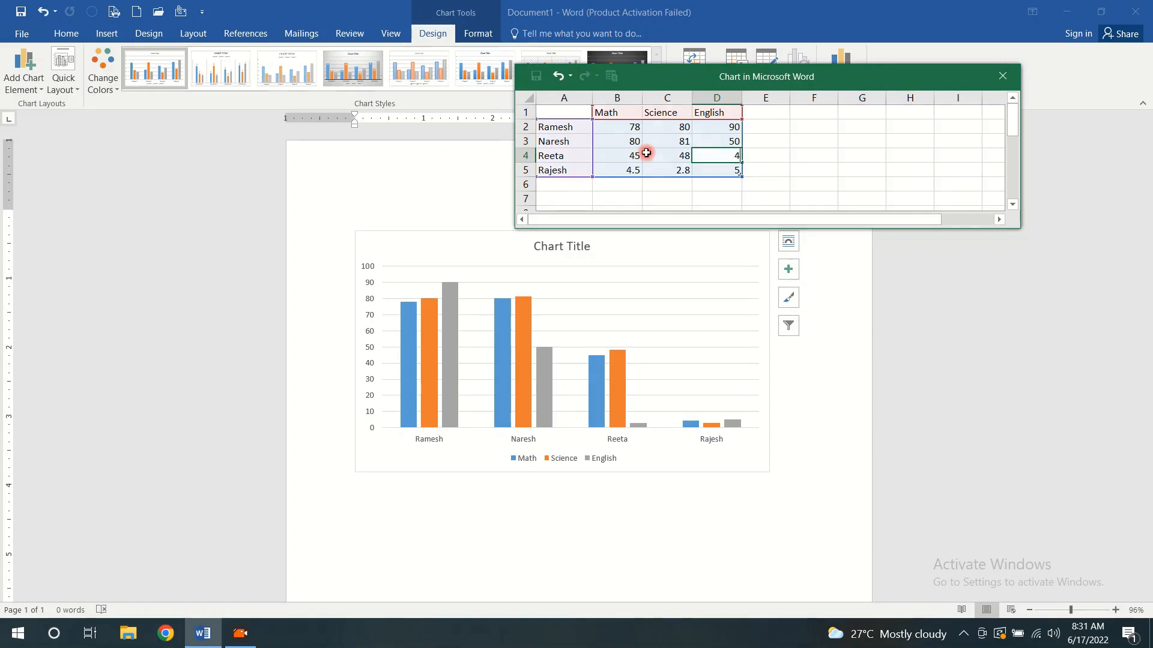
pyautogui.press('Return')
# Step: Enter the fourth student's marks in row 5 as Math 50, Science 58 and English 90, and close the chart data sheet
pyautogui.write('50')
pyautogui.press('Tab')
pyautogui.write('58')
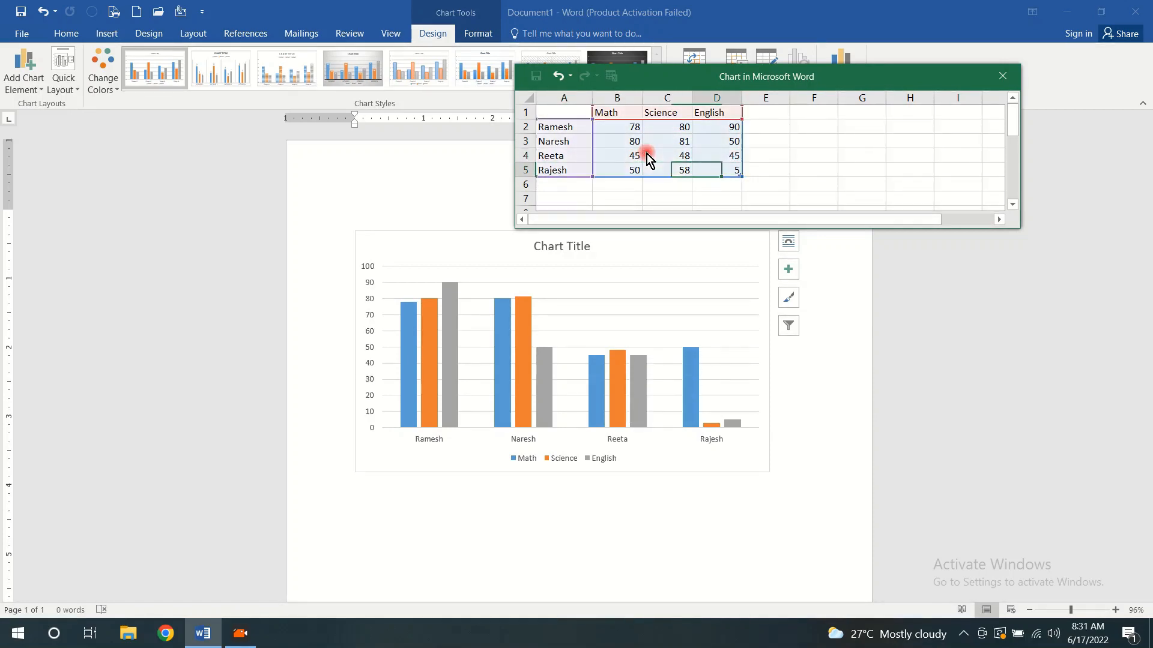
pyautogui.press('Tab')
pyautogui.write('90')
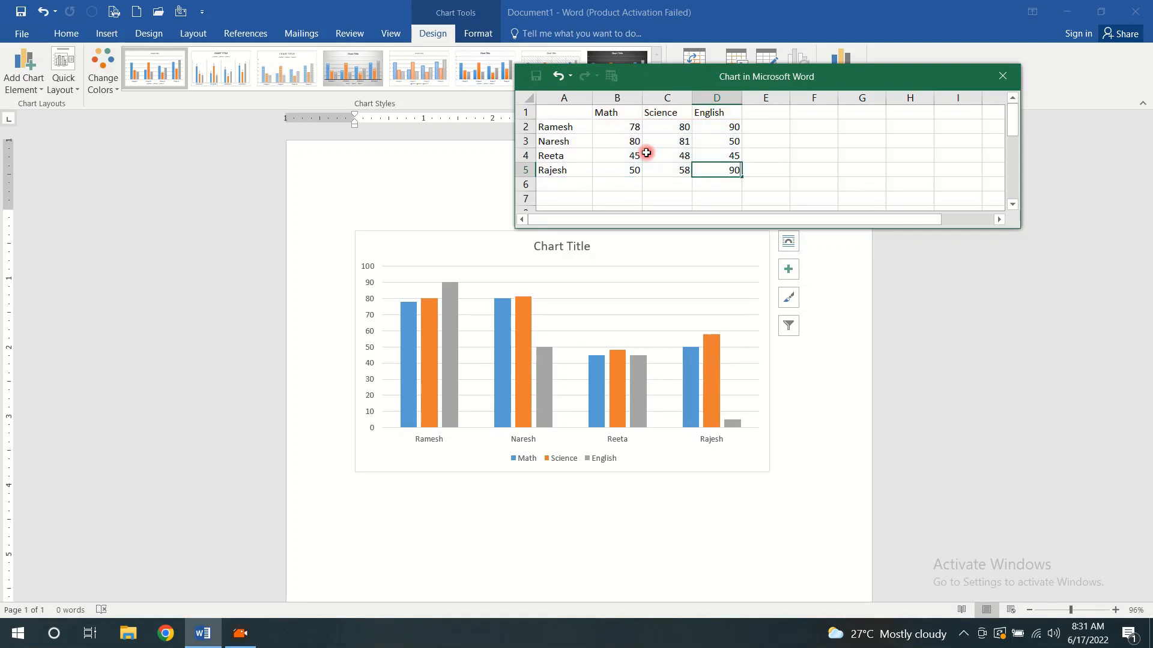
pyautogui.click(817, 171)
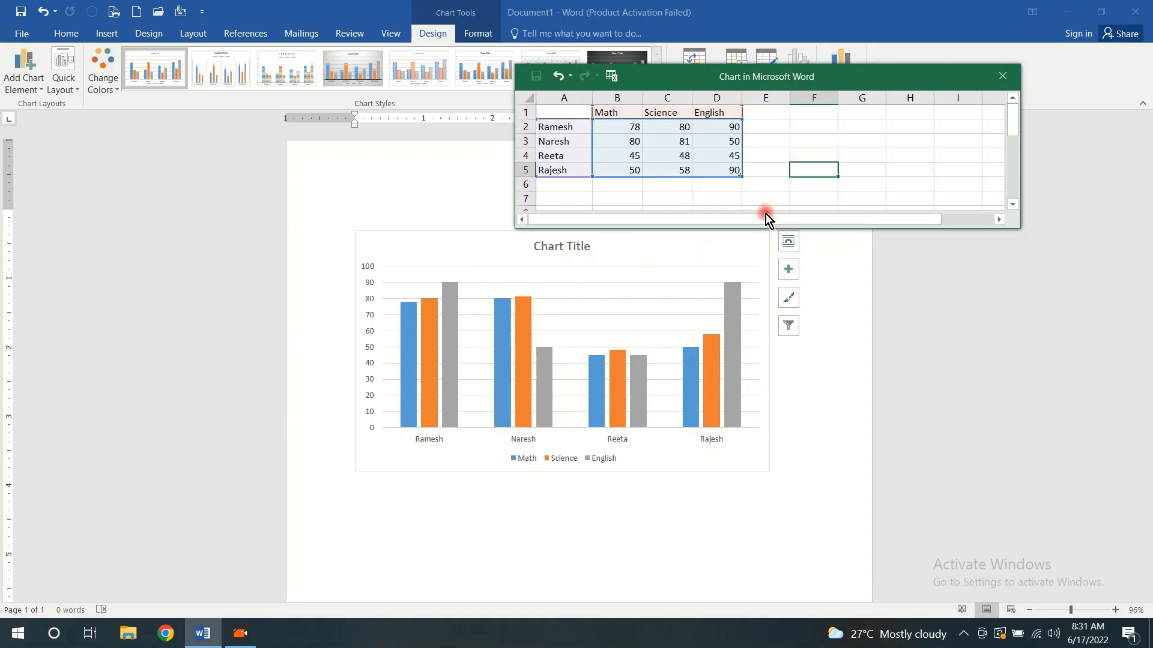
pyautogui.click(1003, 78)
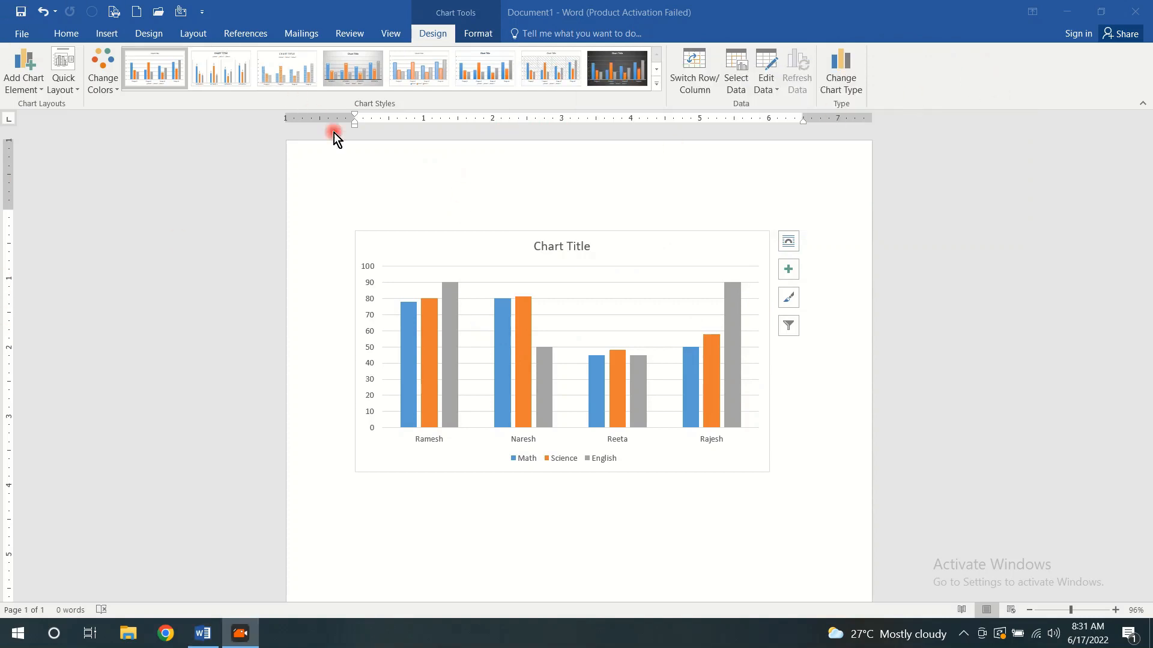
# Step: Select the chart's plot area and review the available chart styles, shape formatting options and axes options
pyautogui.click(593, 296)
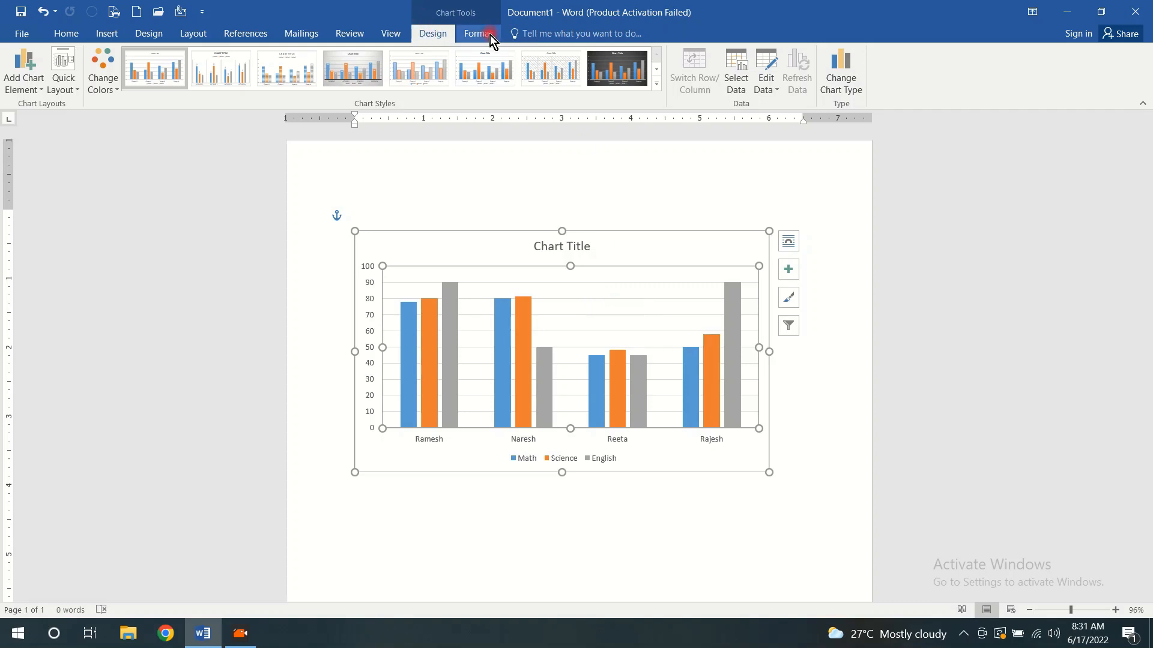
pyautogui.moveTo(540, 412)
pyautogui.click(657, 87)
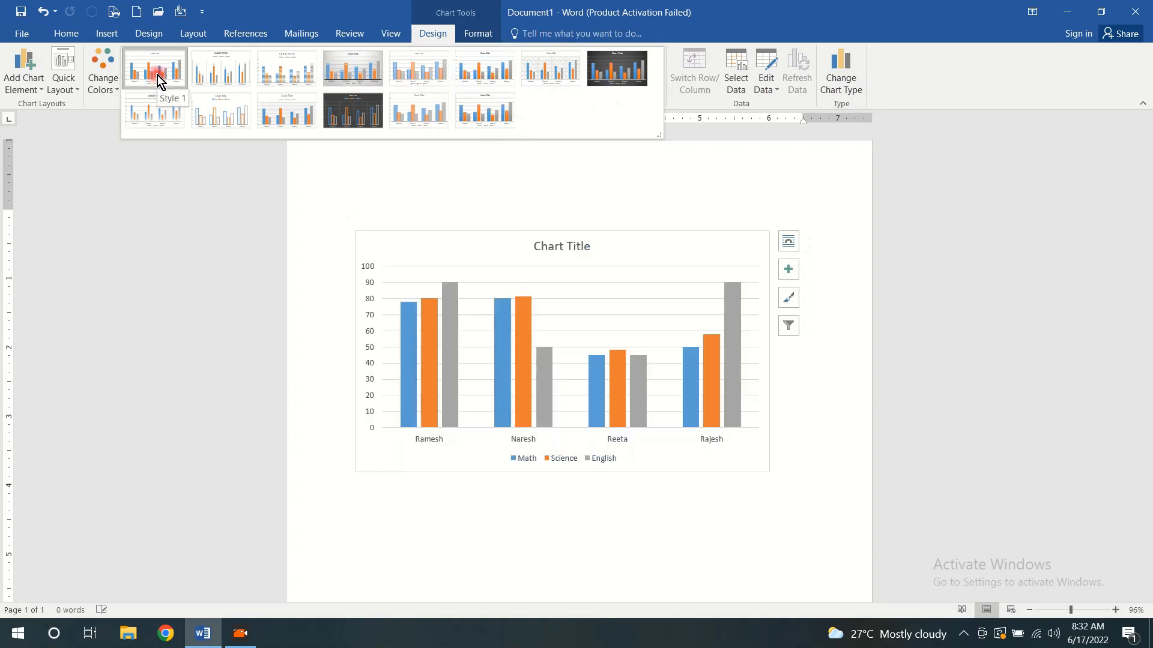
pyautogui.click(479, 33)
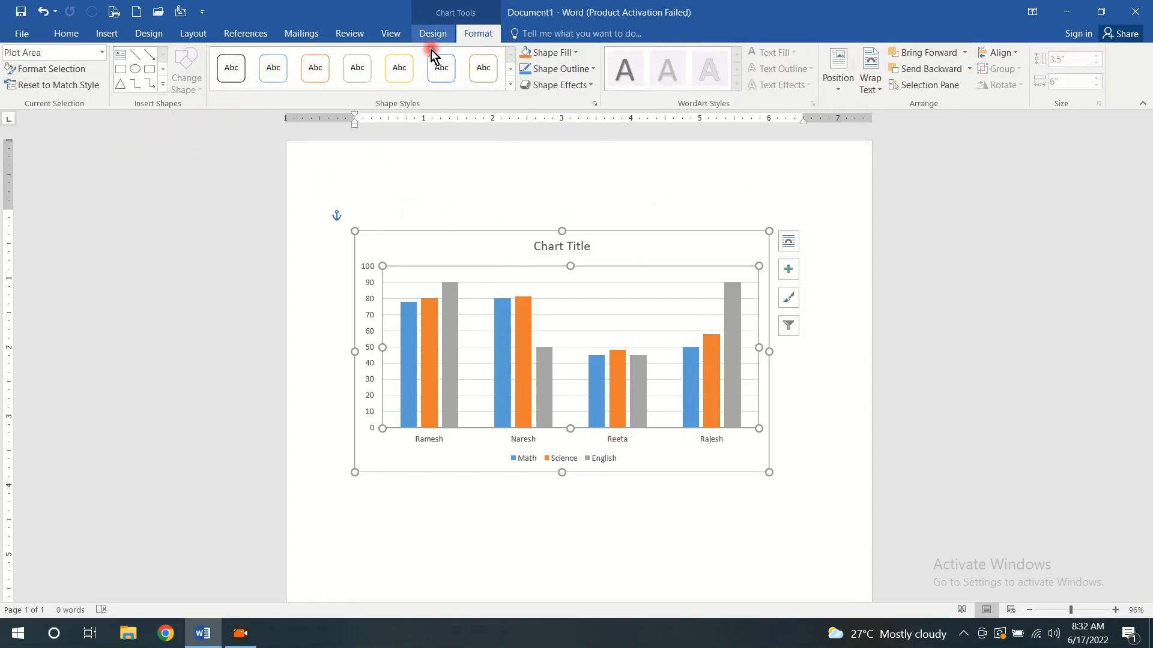
pyautogui.click(441, 37)
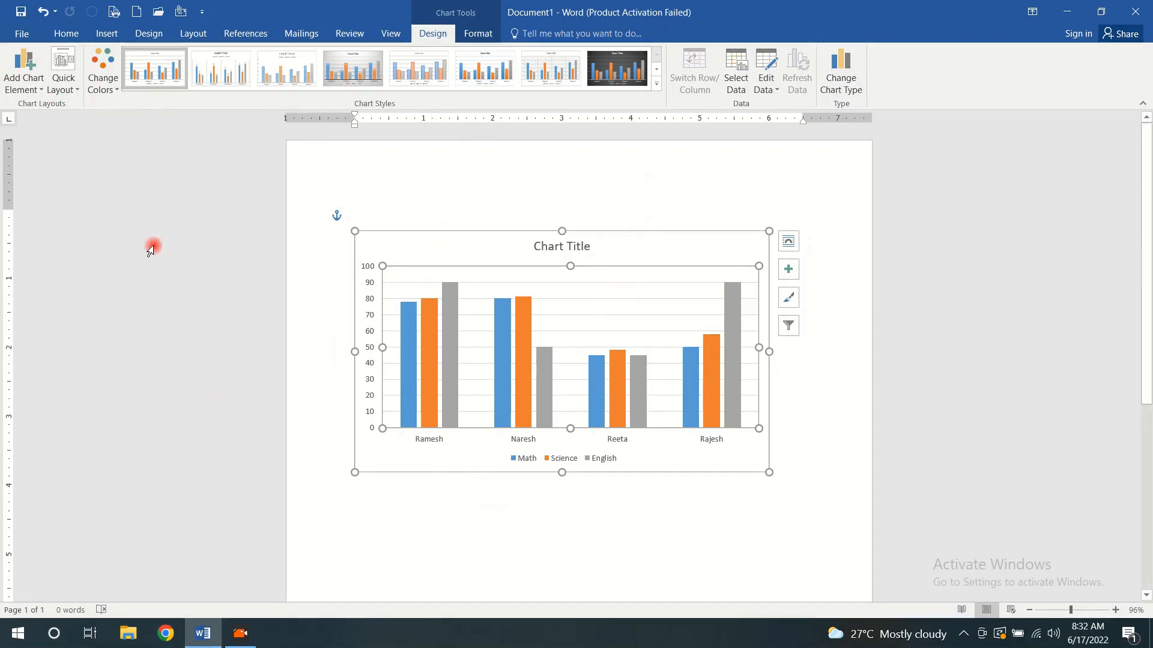
pyautogui.click(40, 93)
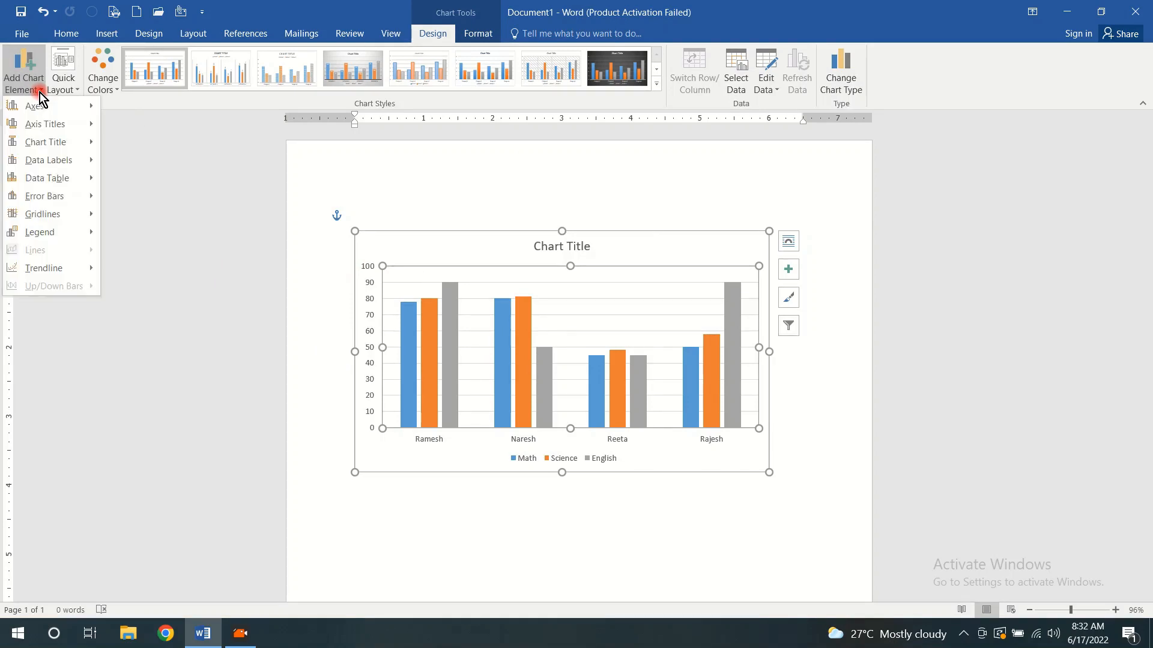
pyautogui.moveTo(46, 110)
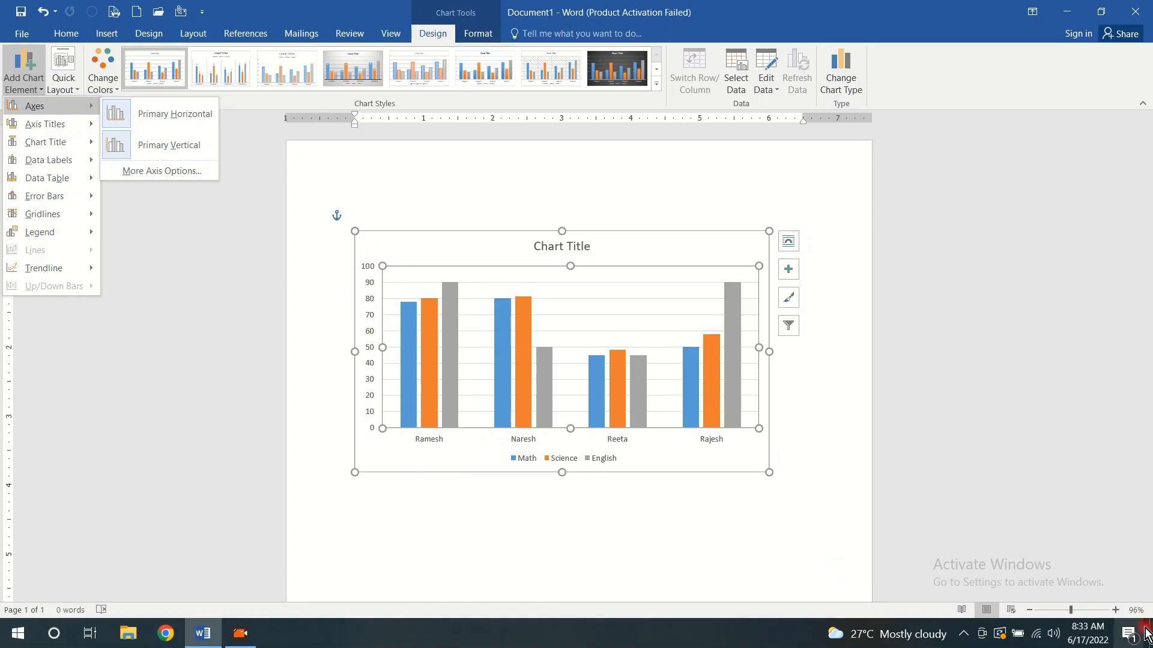
pyautogui.click(1088, 598)
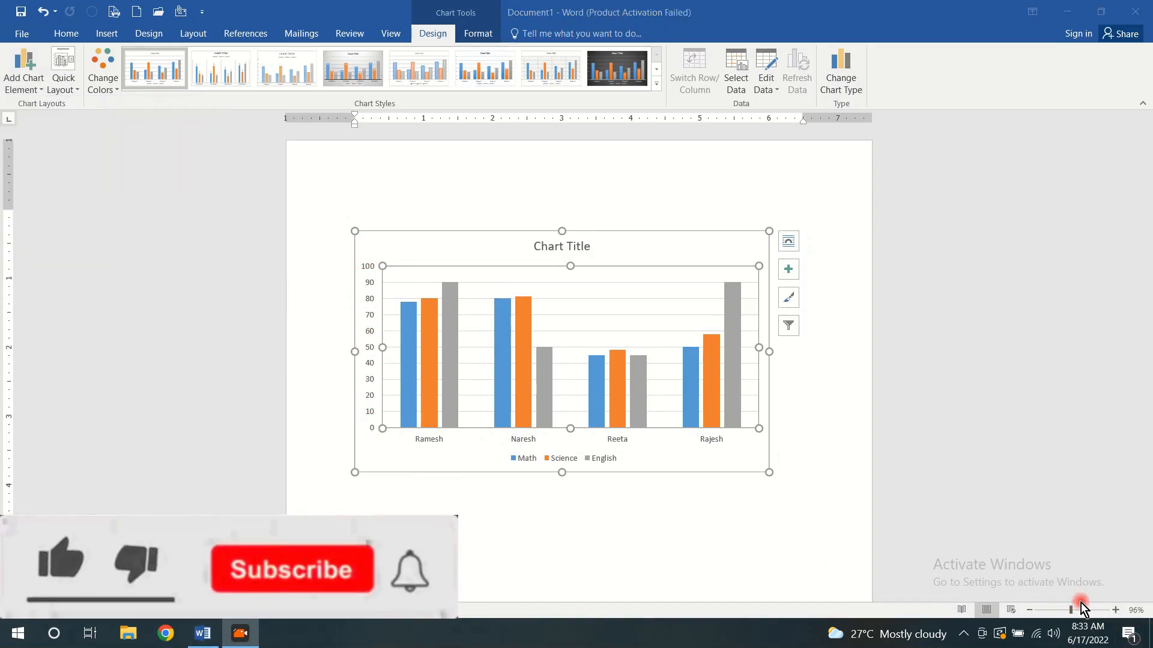
pyautogui.moveTo(354, 252); pyautogui.dragTo(381, 430)
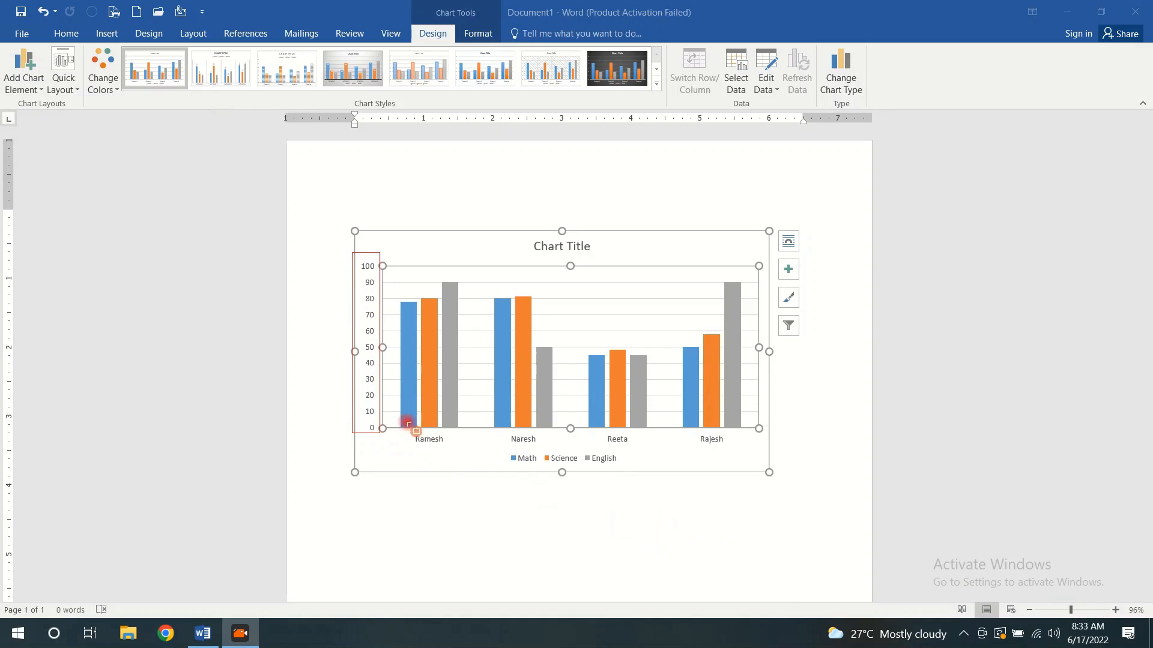
pyautogui.moveTo(398, 428)
pyautogui.mouseDown()
pyautogui.moveTo(433, 443)
pyautogui.moveTo(745, 449)
pyautogui.mouseUp()
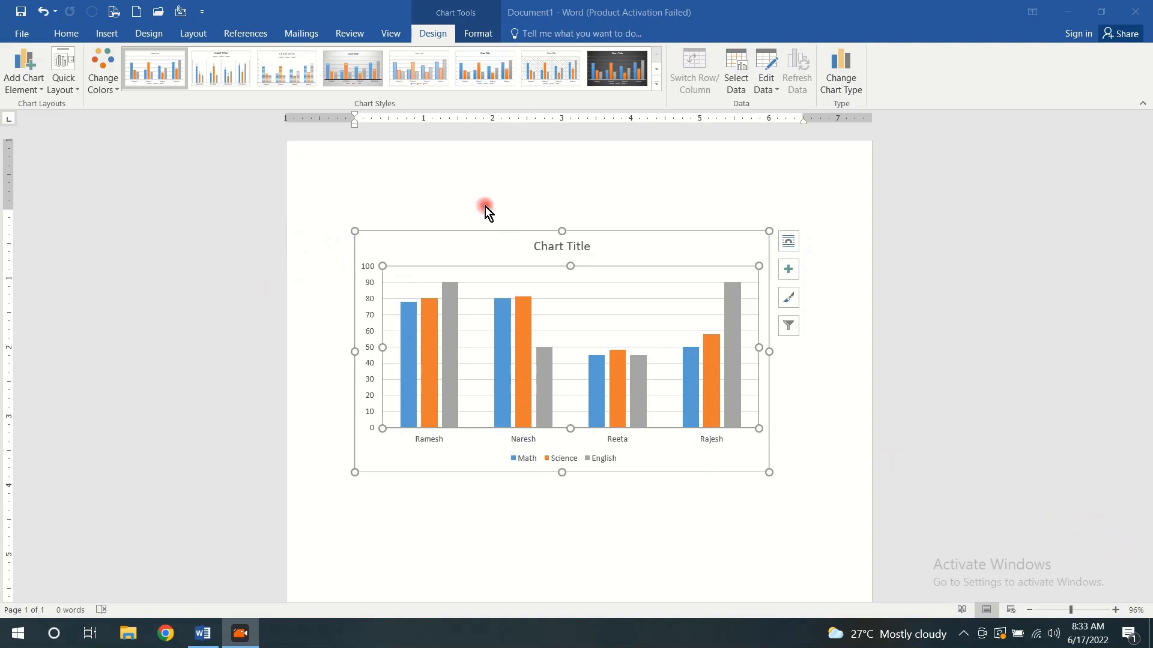
# Step: Add a primary vertical axis title to the chart and set its text to "Marks"
pyautogui.click(41, 85)
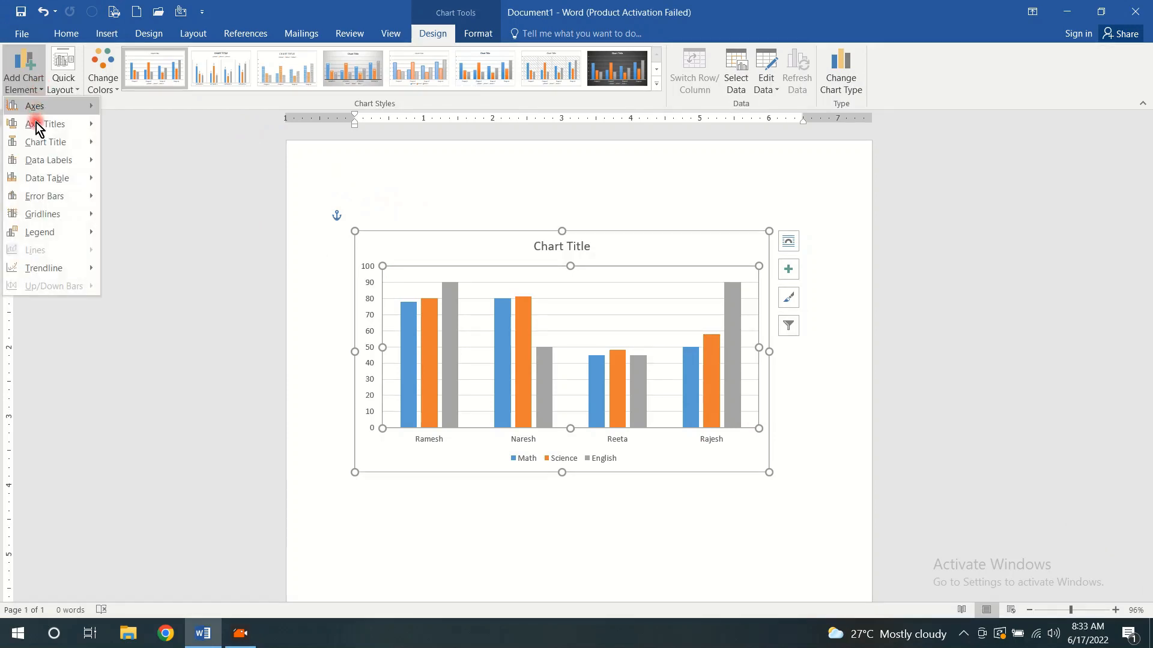
pyautogui.click(36, 128)
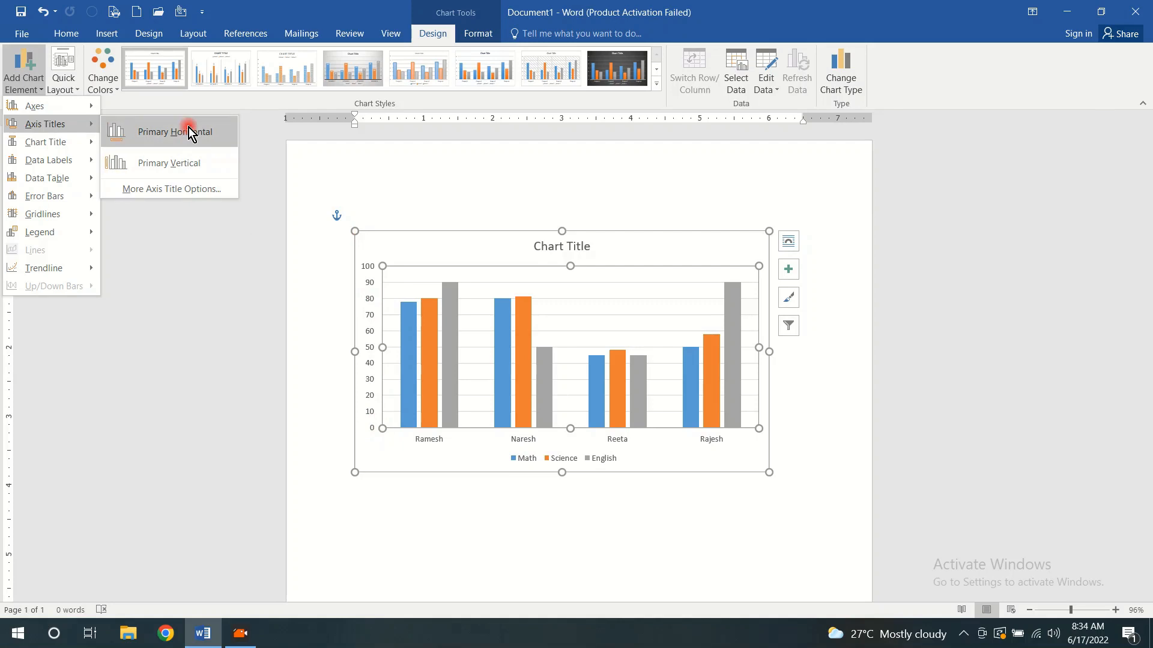
pyautogui.click(180, 161)
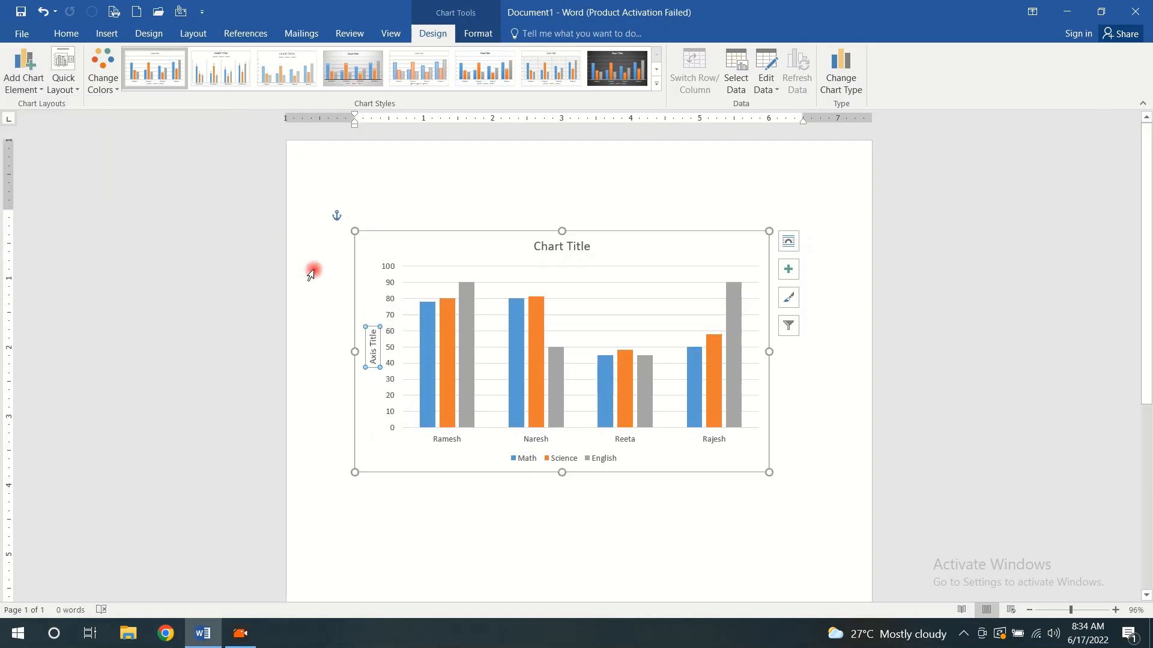
pyautogui.tripleClick(373, 360)
pyautogui.write('Marks')
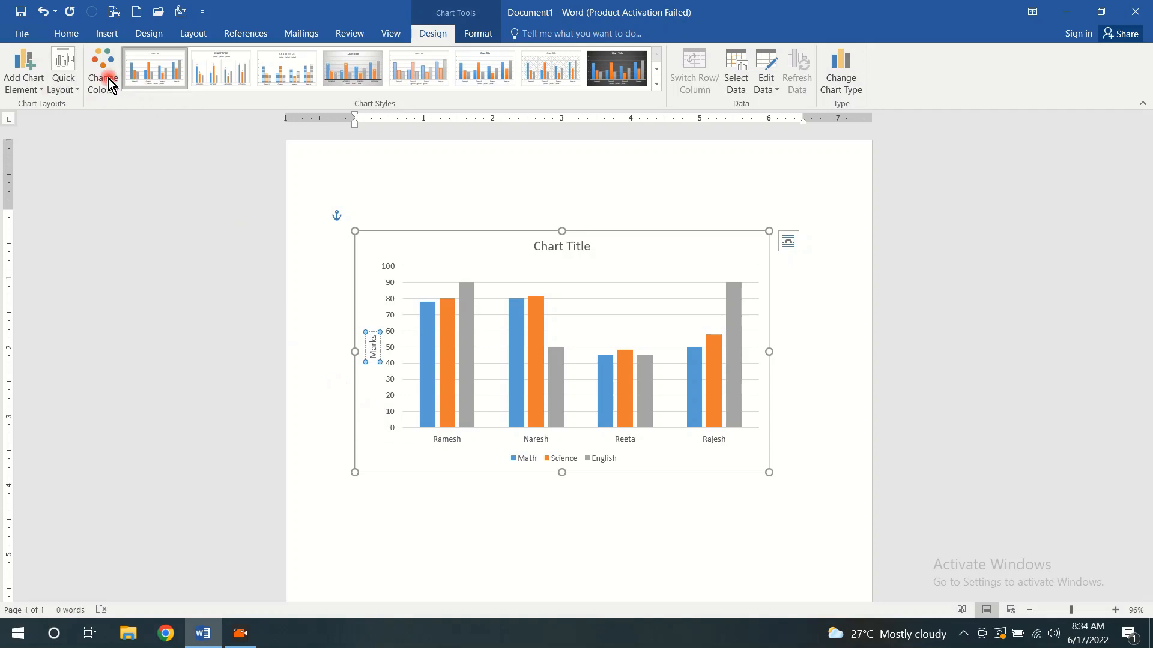
pyautogui.click(29, 95)
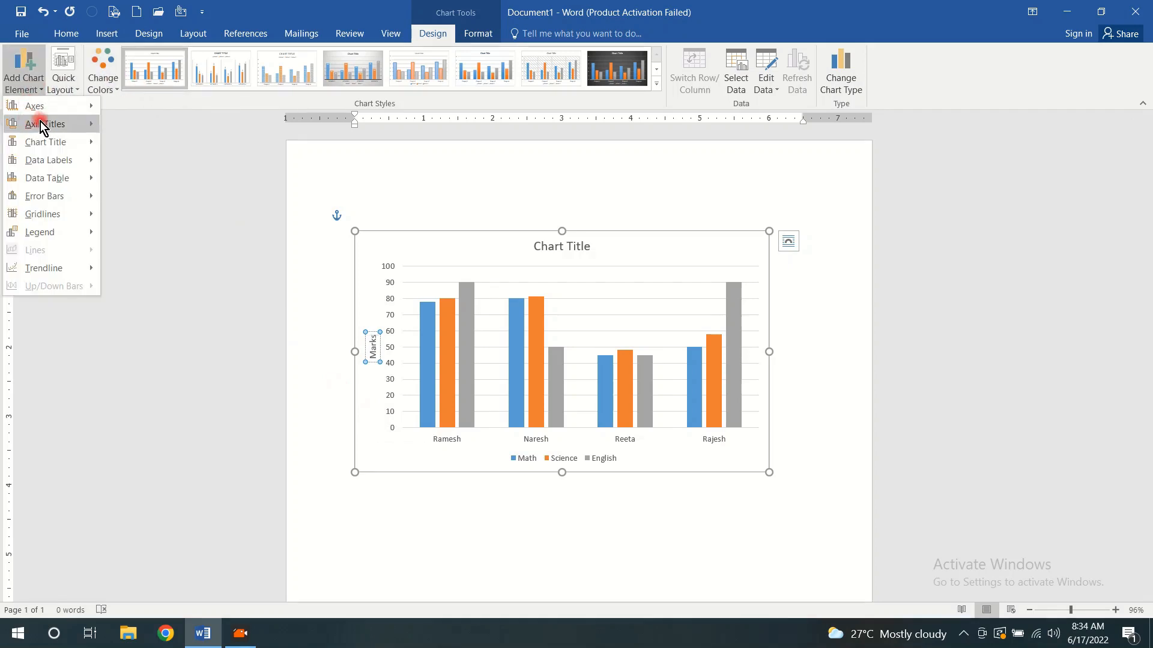
pyautogui.moveTo(42, 123)
pyautogui.click(149, 132)
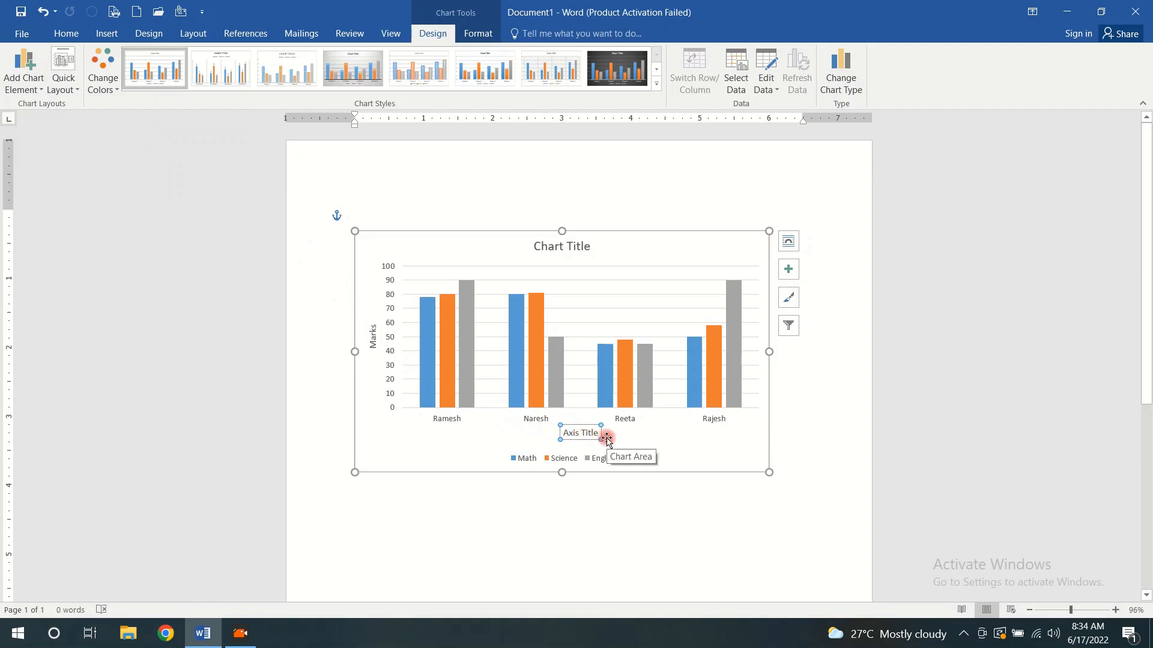
pyautogui.press('Delete')
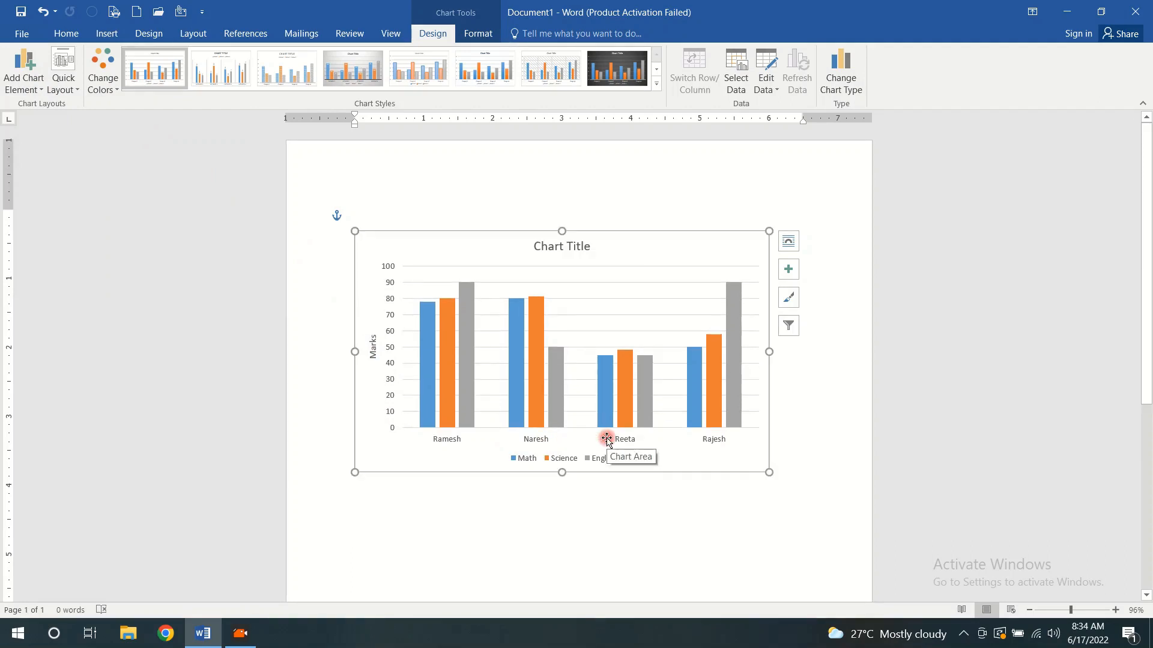
# Step: Add a primary horizontal axis title to the chart and replace its placeholder text with "Students"
pyautogui.click(29, 91)
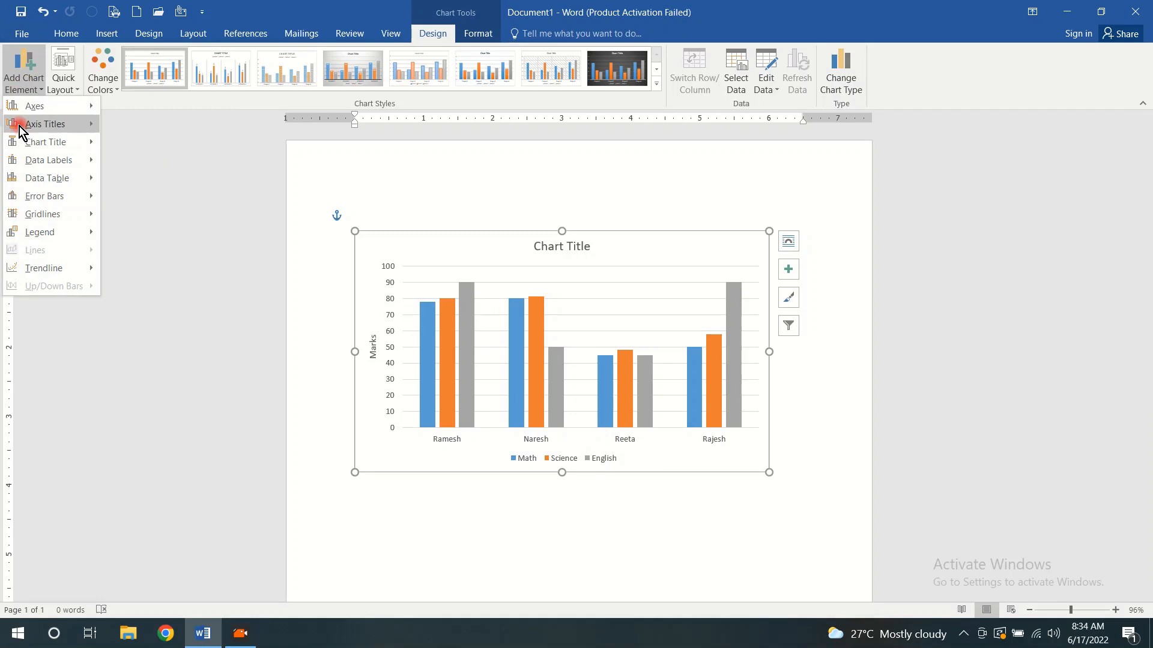
pyautogui.moveTo(88, 124)
pyautogui.click(152, 131)
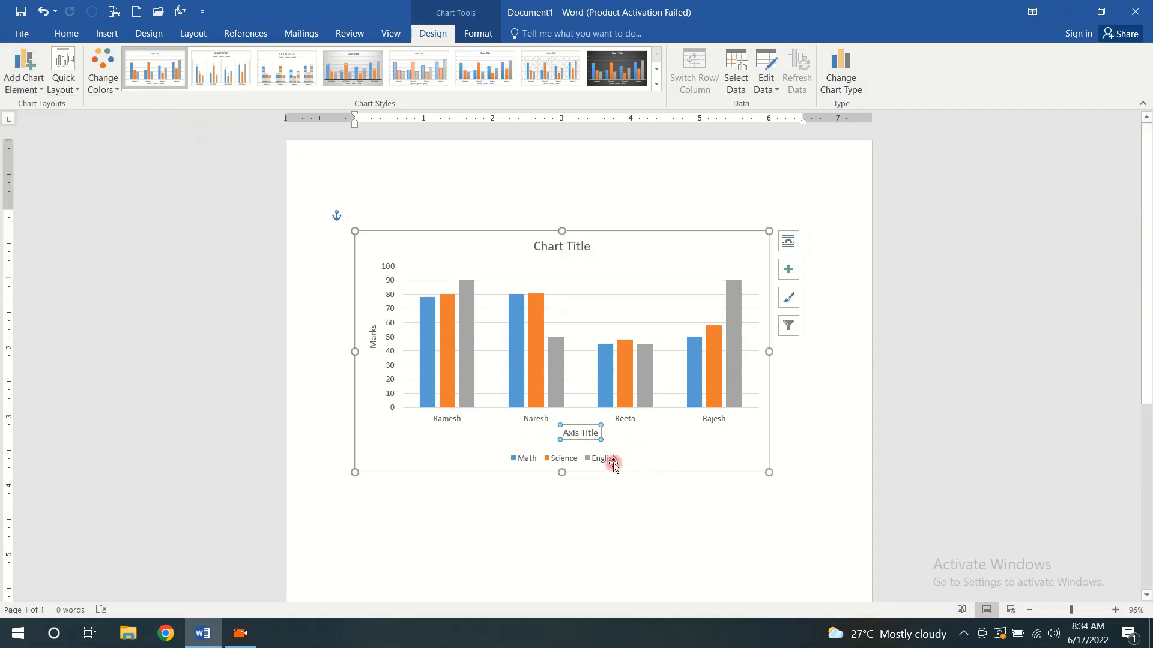
pyautogui.click(596, 433)
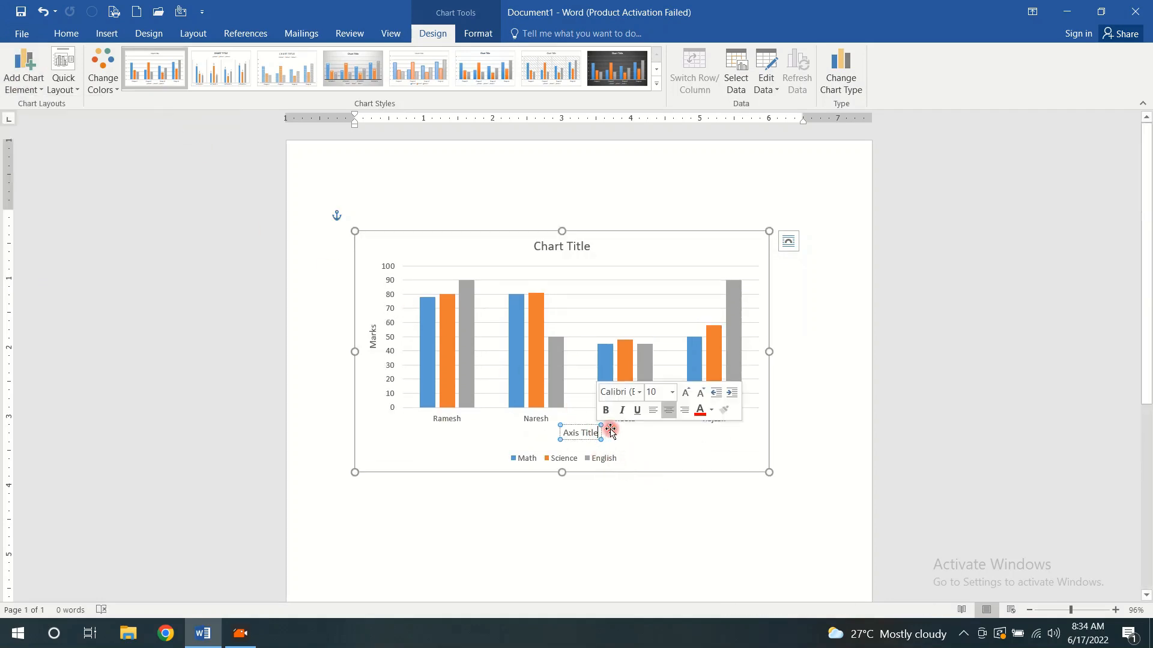
pyautogui.press('BackSpace')
pyautogui.press('BackSpace')
pyautogui.press('BackSpace')
pyautogui.press('BackSpace')
pyautogui.press('BackSpace')
pyautogui.press('BackSpace')
pyautogui.press('BackSpace')
pyautogui.press('BackSpace')
pyautogui.press('BackSpace')
pyautogui.press('BackSpace')
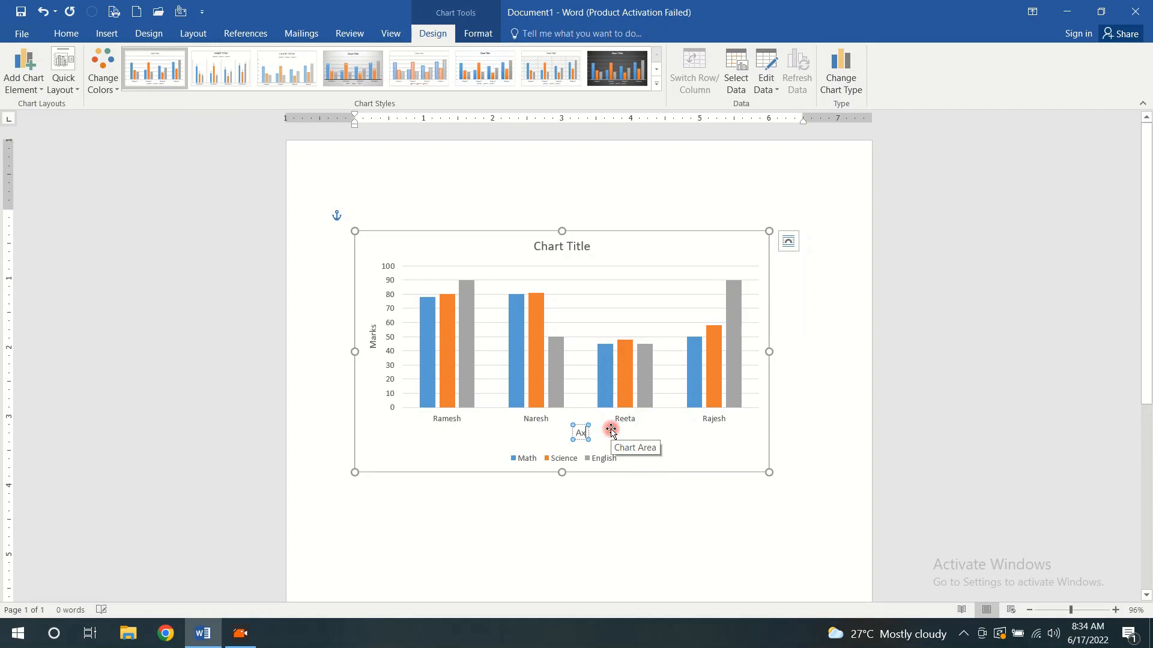
pyautogui.write('S')
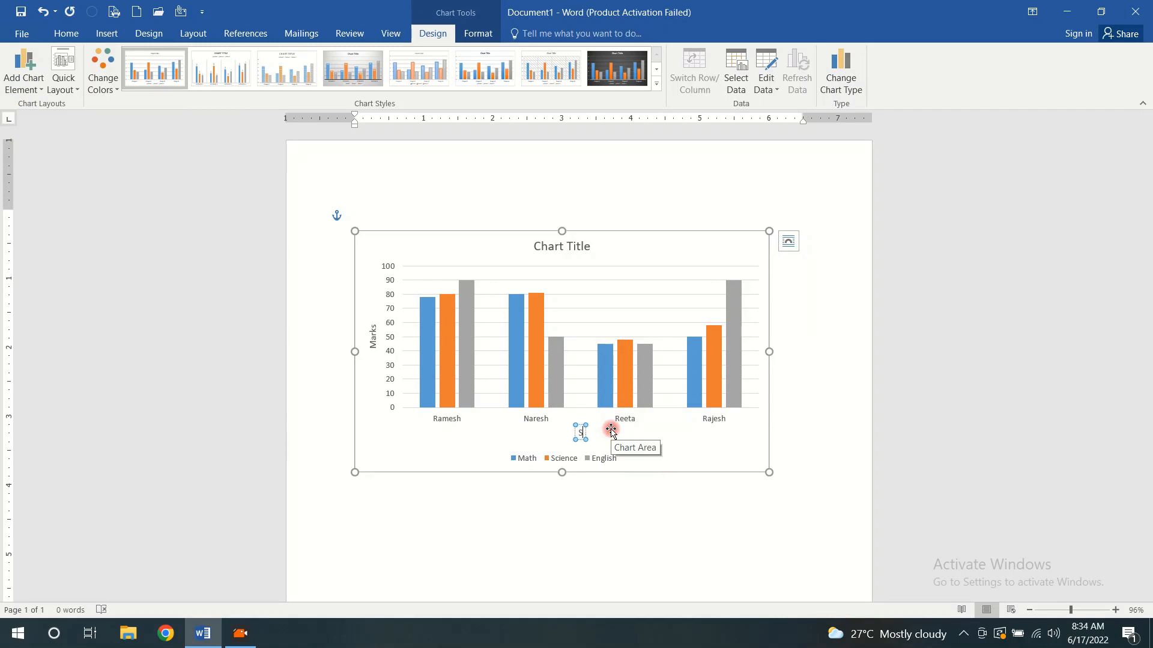
pyautogui.write('tudents')
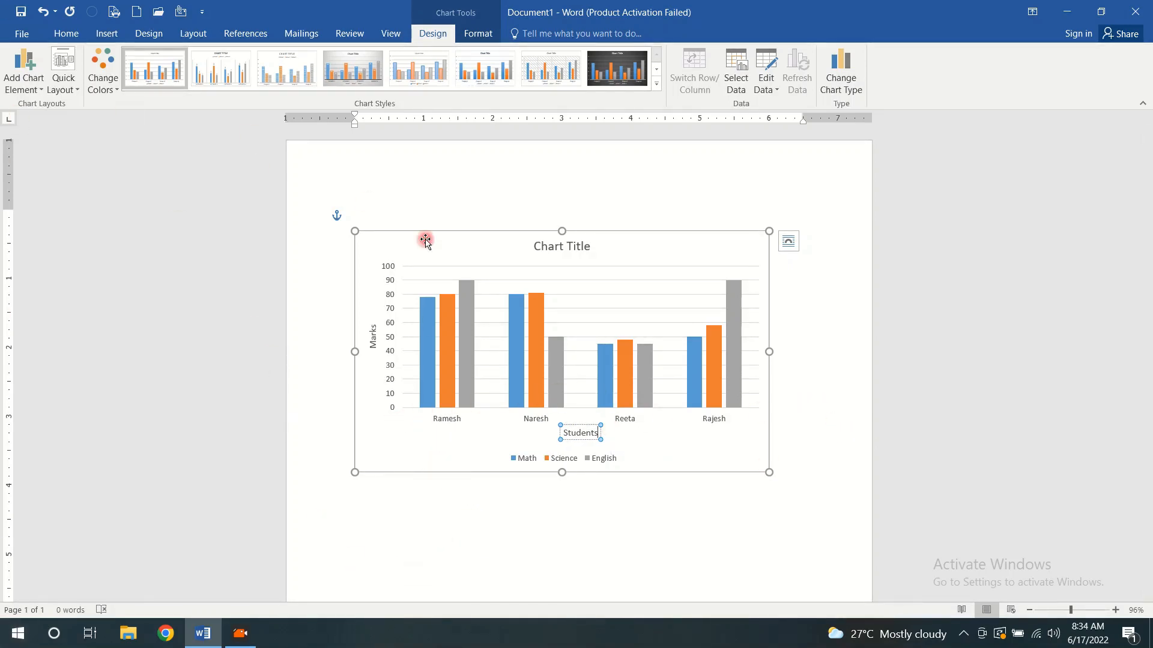
pyautogui.click(327, 240)
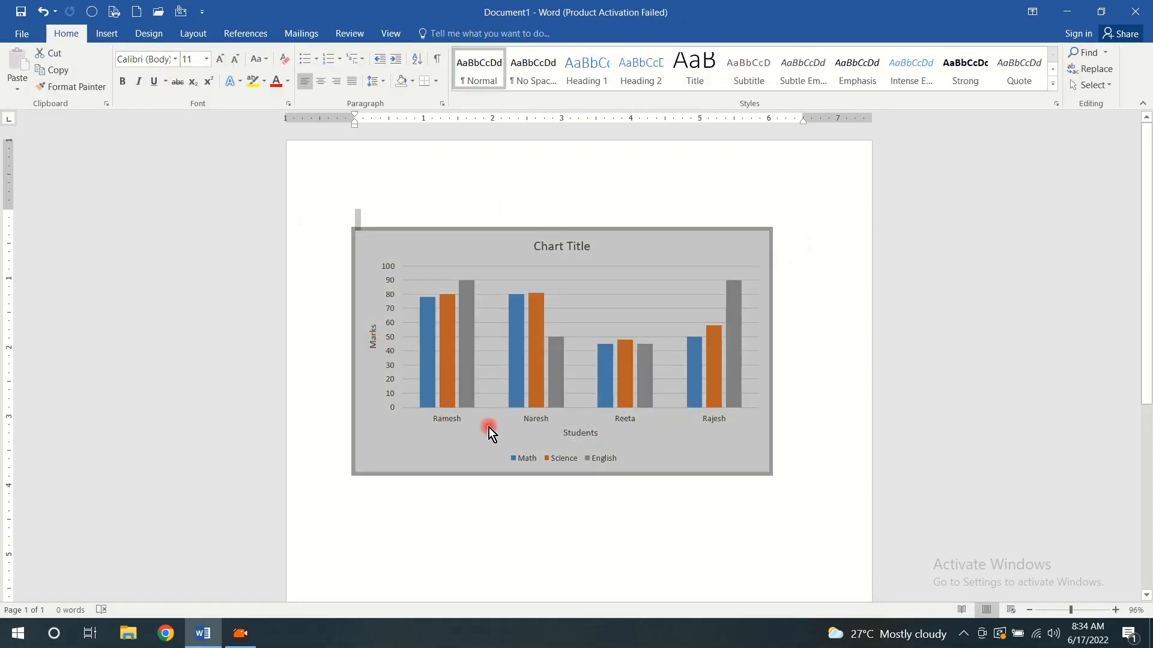
# Step: Reselect the chart and set its chart title position to Above Chart
pyautogui.click(483, 287)
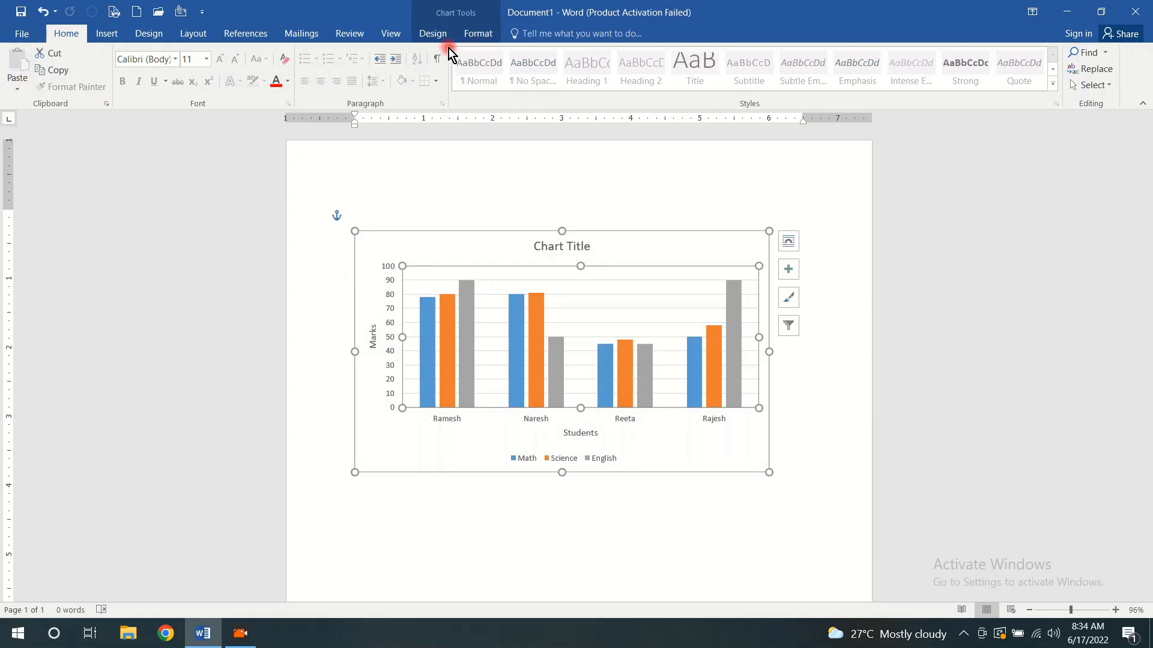
pyautogui.click(434, 36)
pyautogui.click(44, 87)
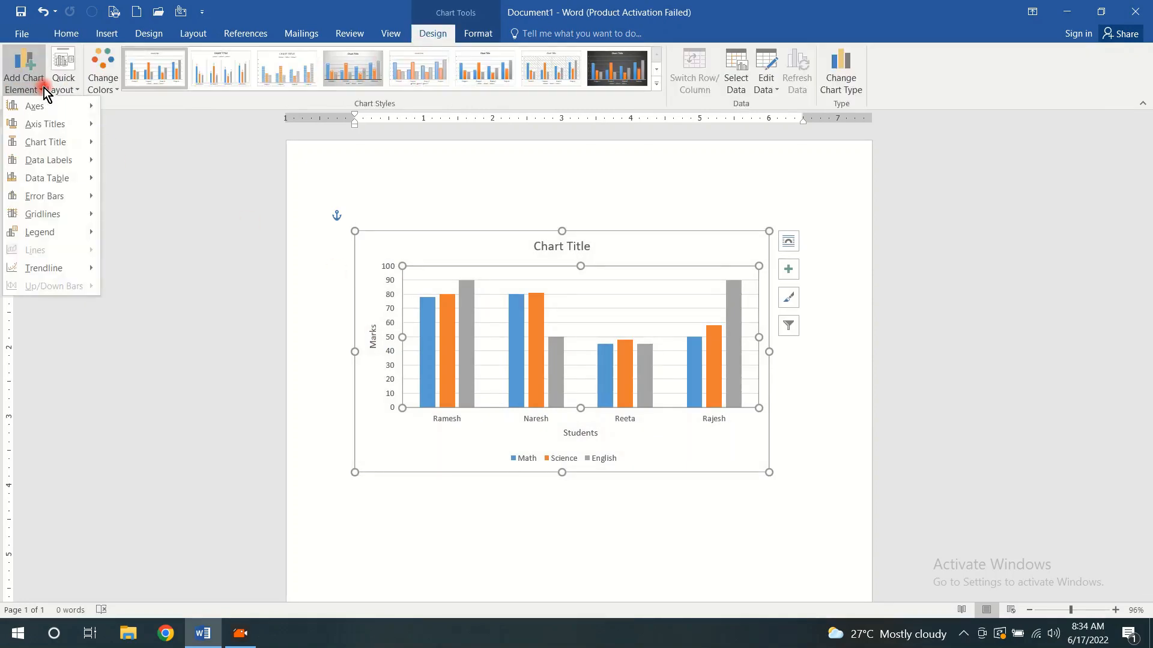
pyautogui.click(40, 142)
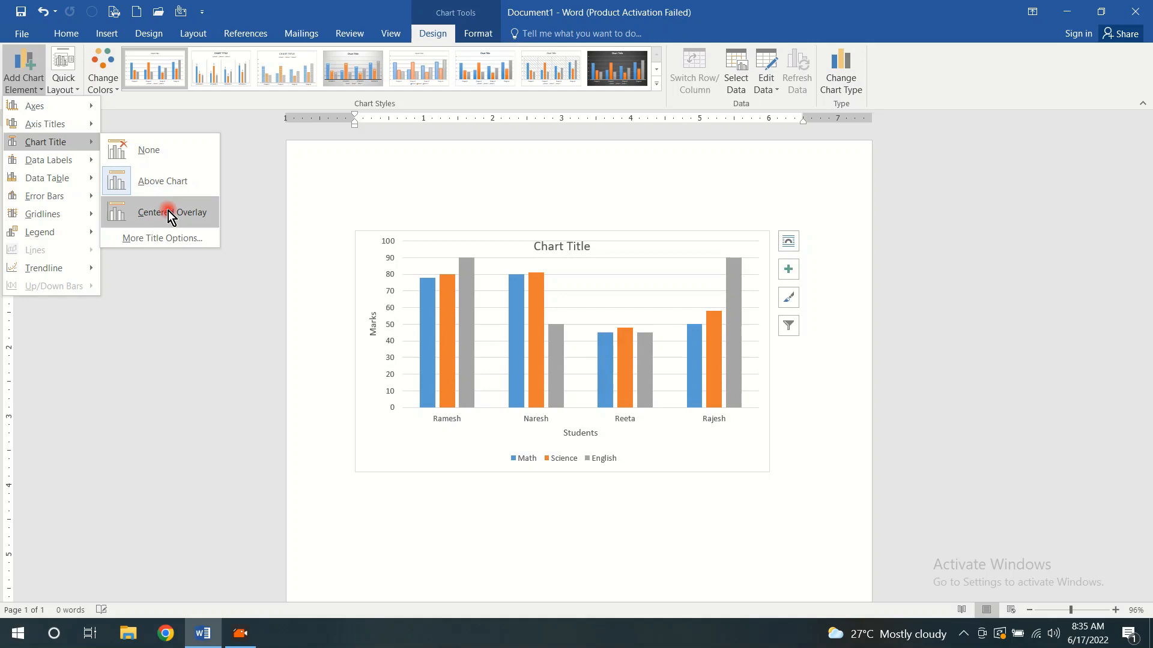
pyautogui.click(154, 181)
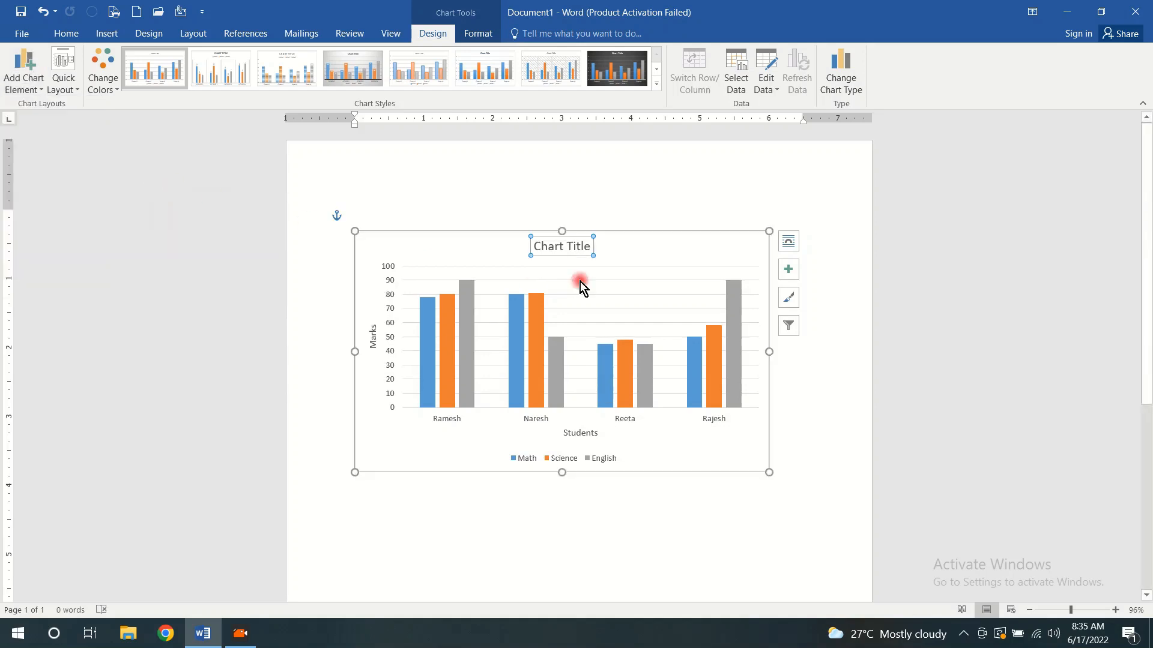
# Step: Replace the placeholder text of the chart title with "Student Marks"
pyautogui.click(589, 245)
pyautogui.press('BackSpace')
pyautogui.press('BackSpace')
pyautogui.press('BackSpace')
pyautogui.press('BackSpace')
pyautogui.press('BackSpace')
pyautogui.press('BackSpace')
pyautogui.press('BackSpace')
pyautogui.press('BackSpace')
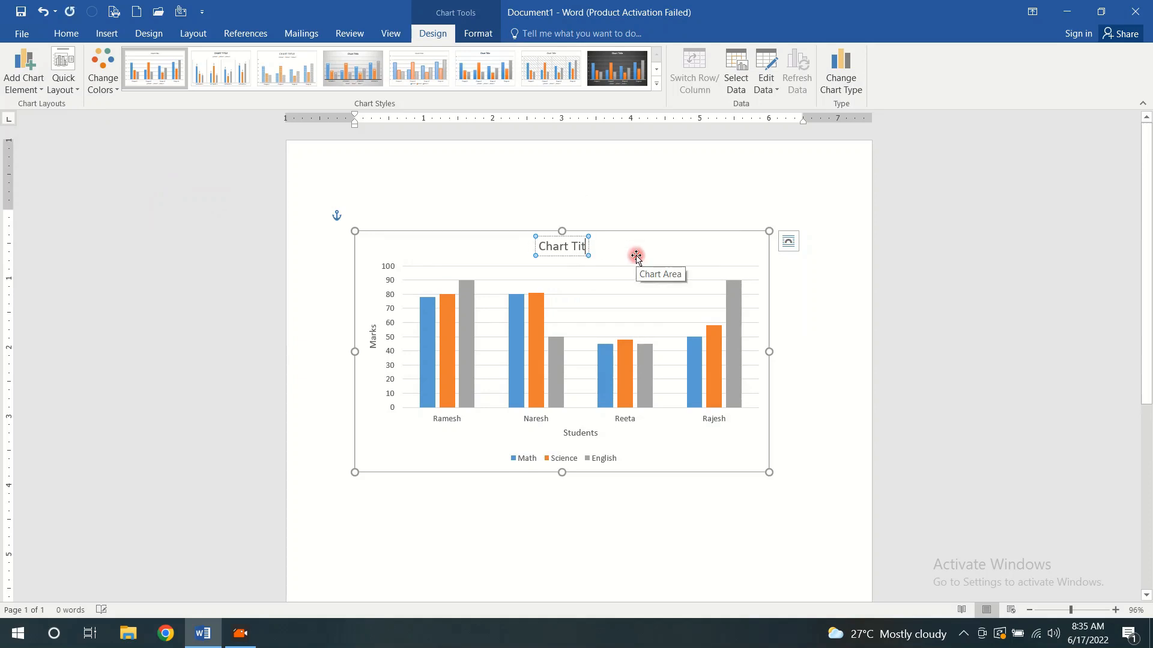
pyautogui.press('BackSpace')
pyautogui.press('BackSpace')
pyautogui.press('BackSpace')
pyautogui.write('Student')
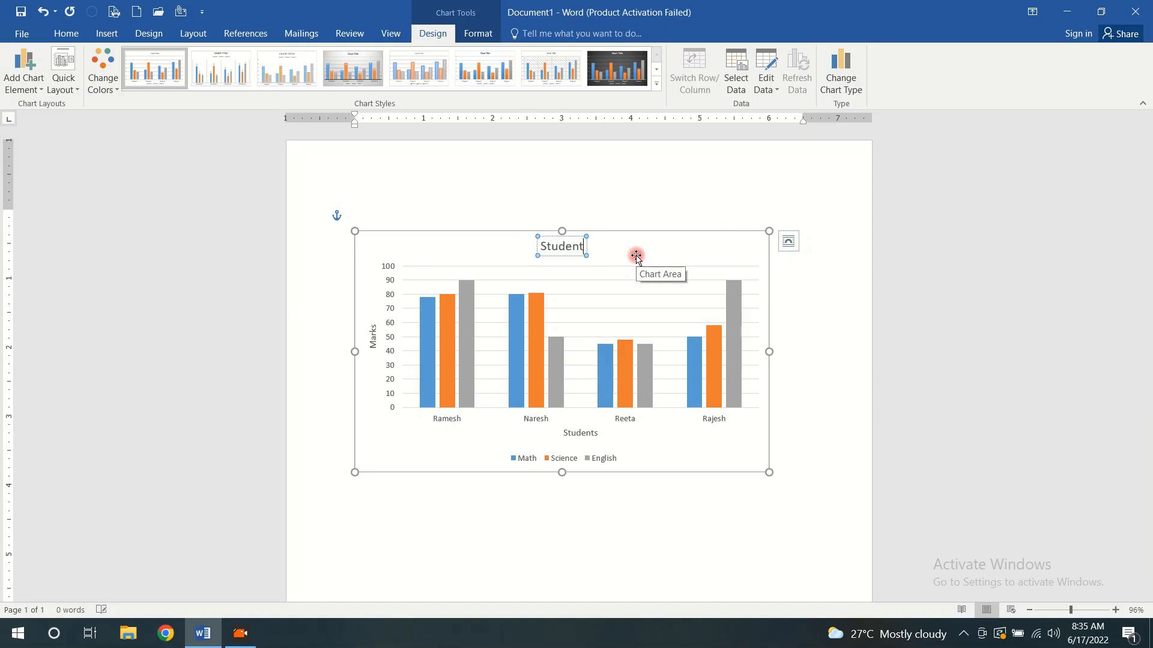
pyautogui.write(' Marks')
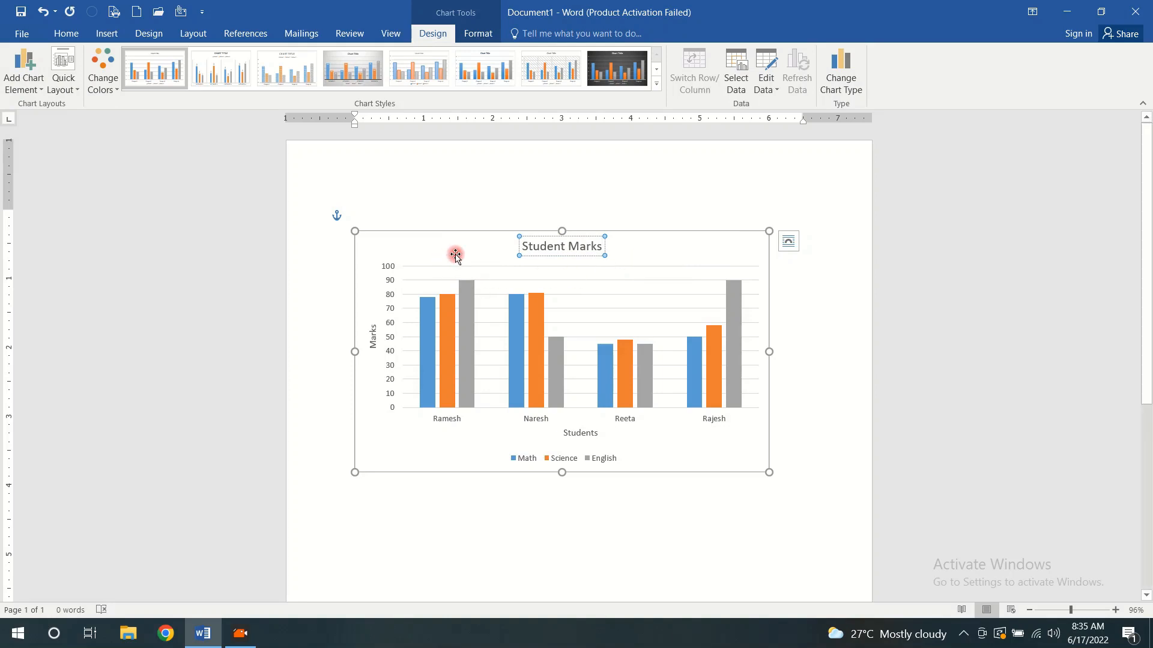
pyautogui.click(379, 246)
# Step: Add data labels to the chart's columns in the Outside End position
pyautogui.click(29, 77)
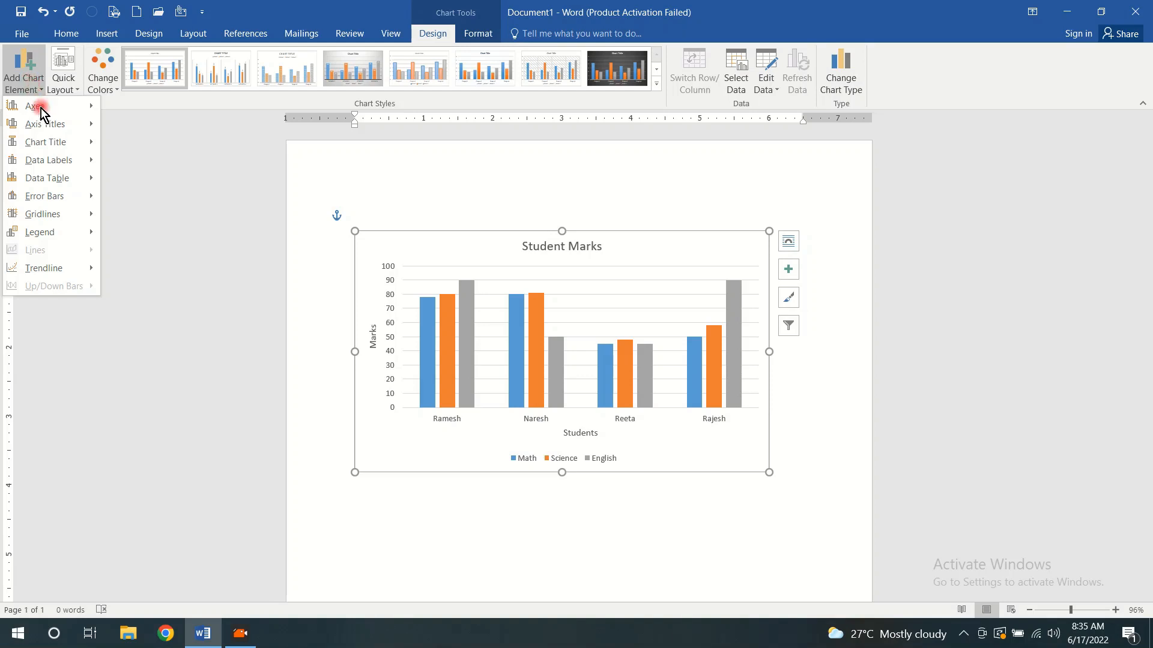
pyautogui.moveTo(53, 160)
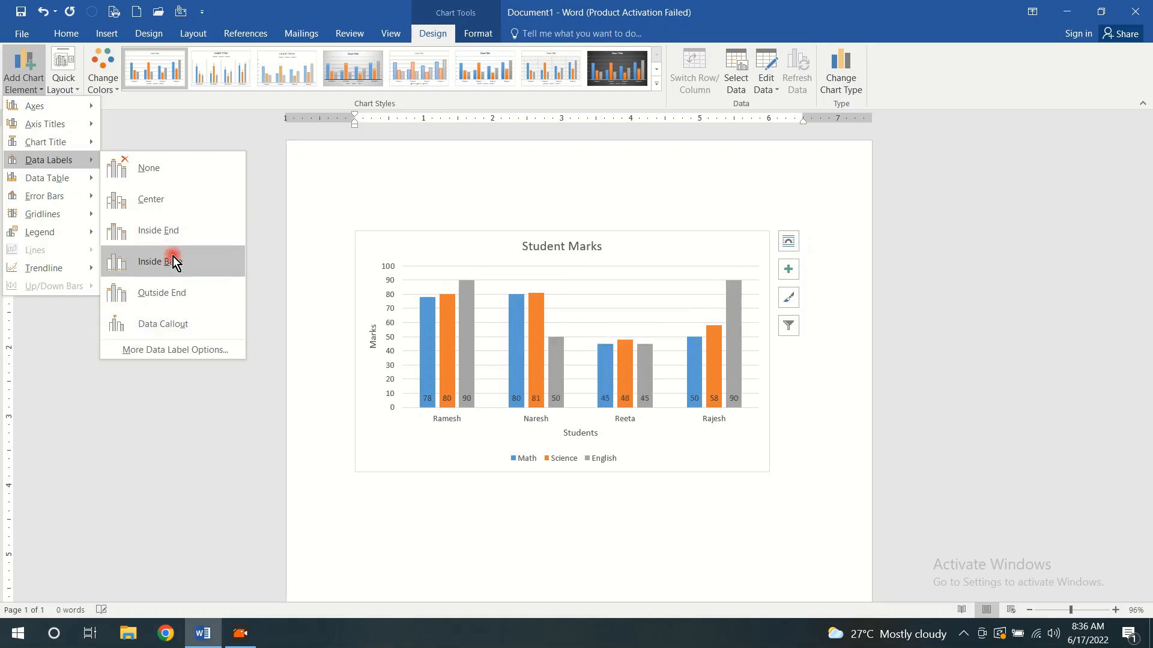
pyautogui.click(179, 294)
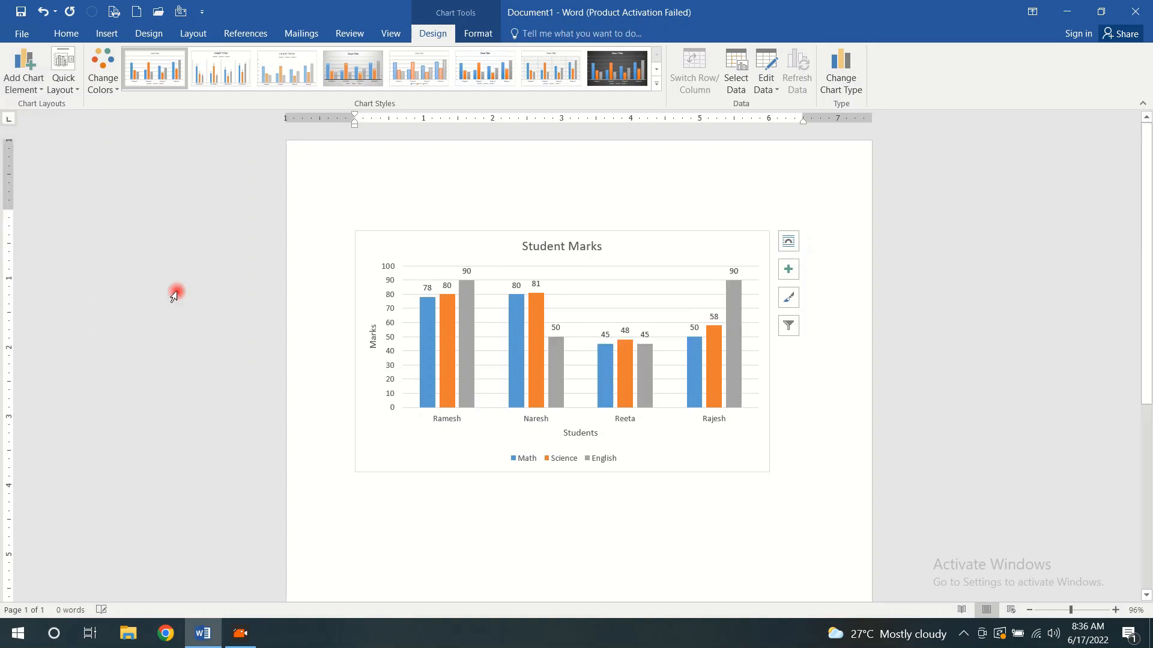
# Step: Add a data table with legend keys to the chart
pyautogui.click(21, 84)
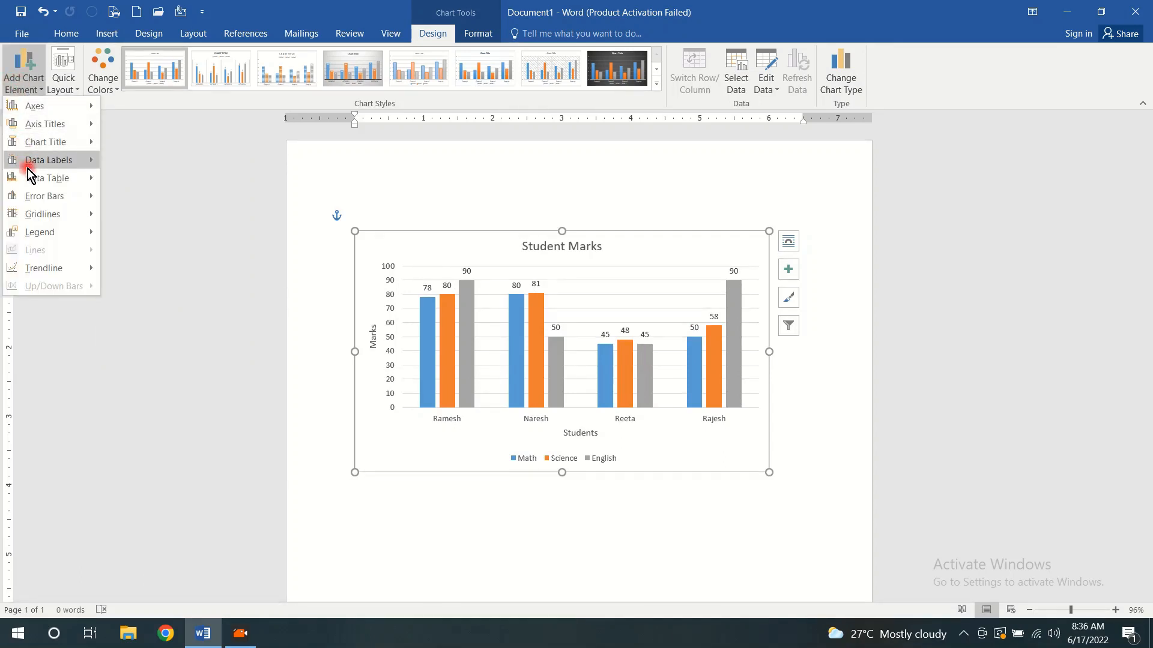
pyautogui.moveTo(28, 179)
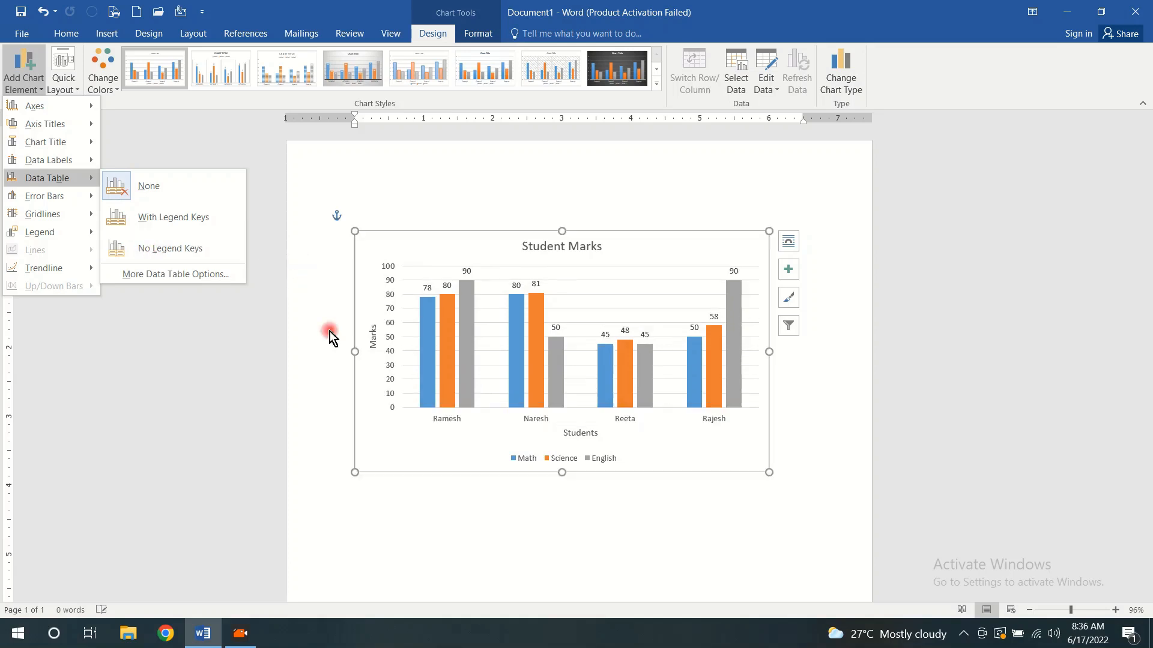
pyautogui.click(187, 226)
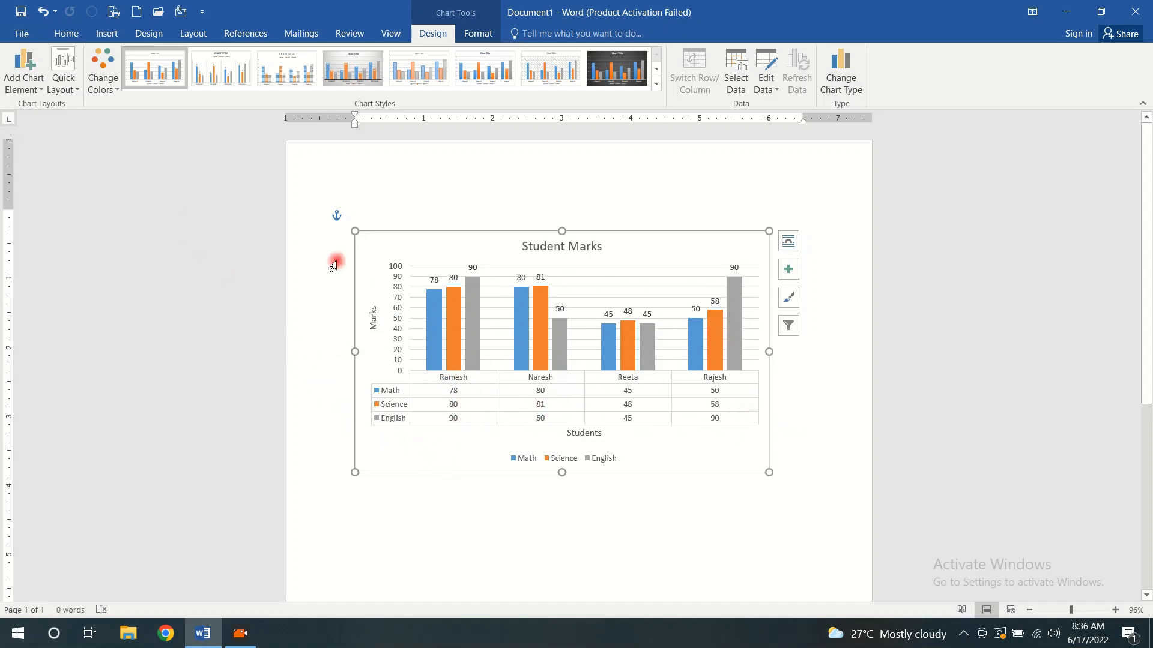
# Step: Preview the error bar options, and add primary minor vertical gridlines to the chart
pyautogui.click(30, 88)
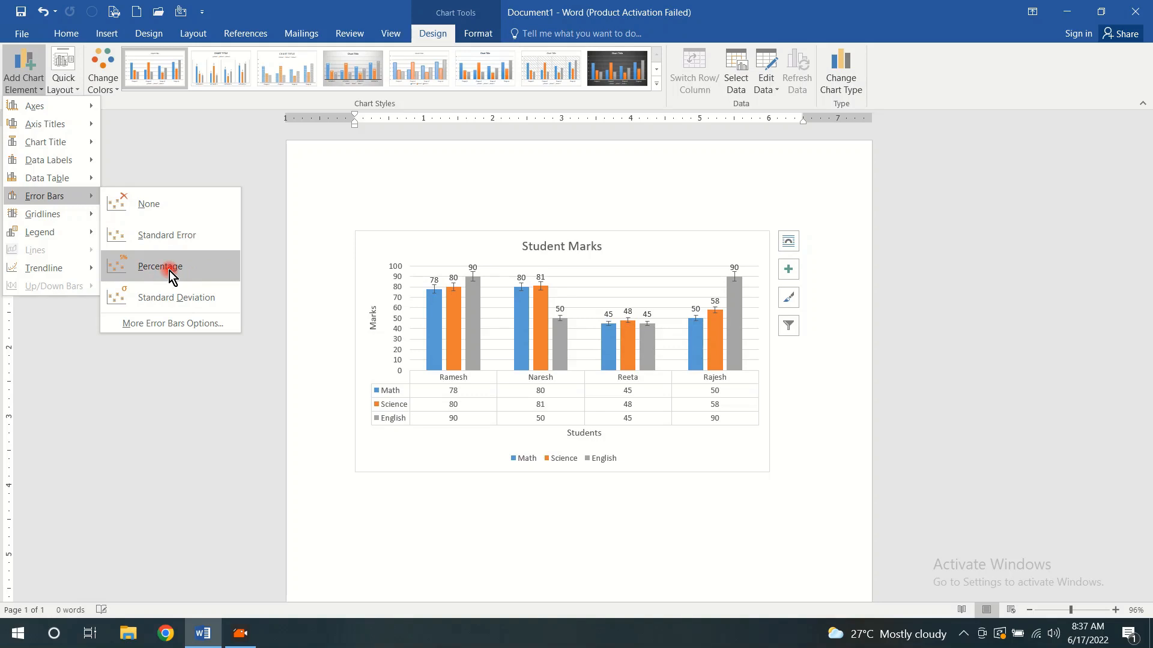
pyautogui.moveTo(43, 216)
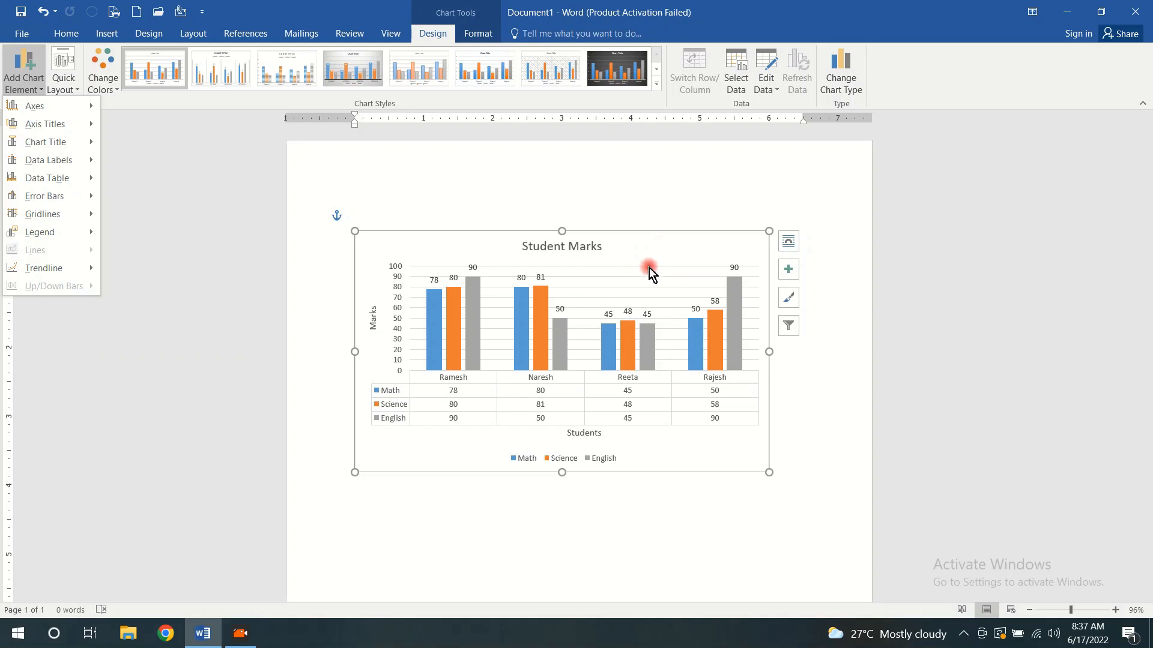
pyautogui.moveTo(90, 215)
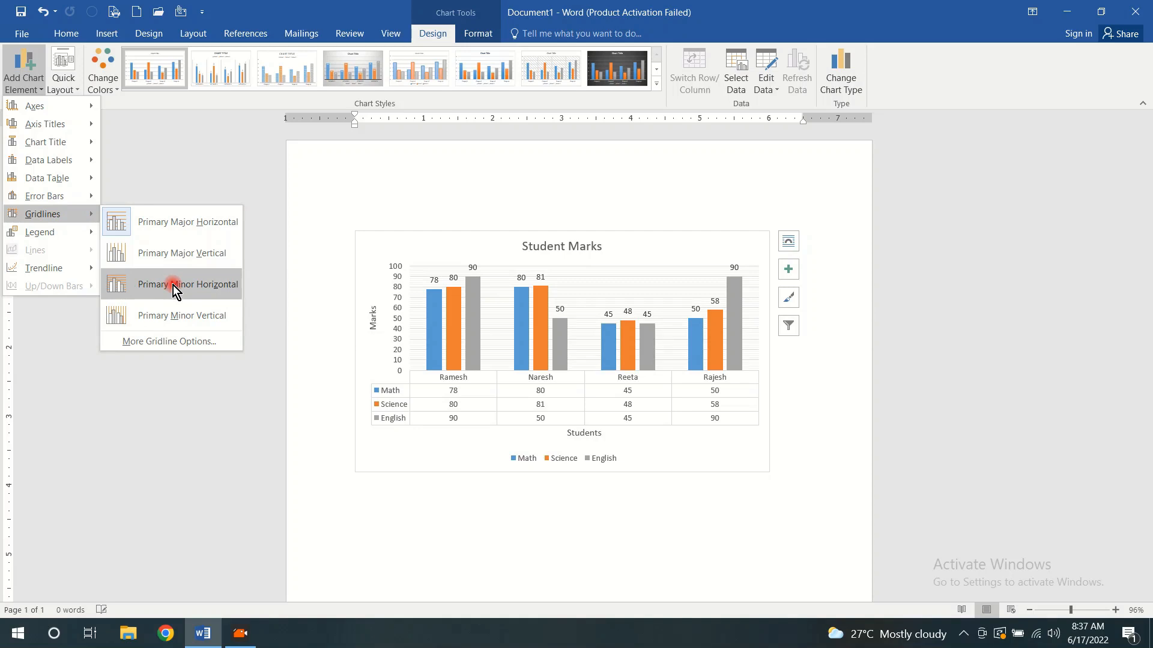
pyautogui.click(178, 316)
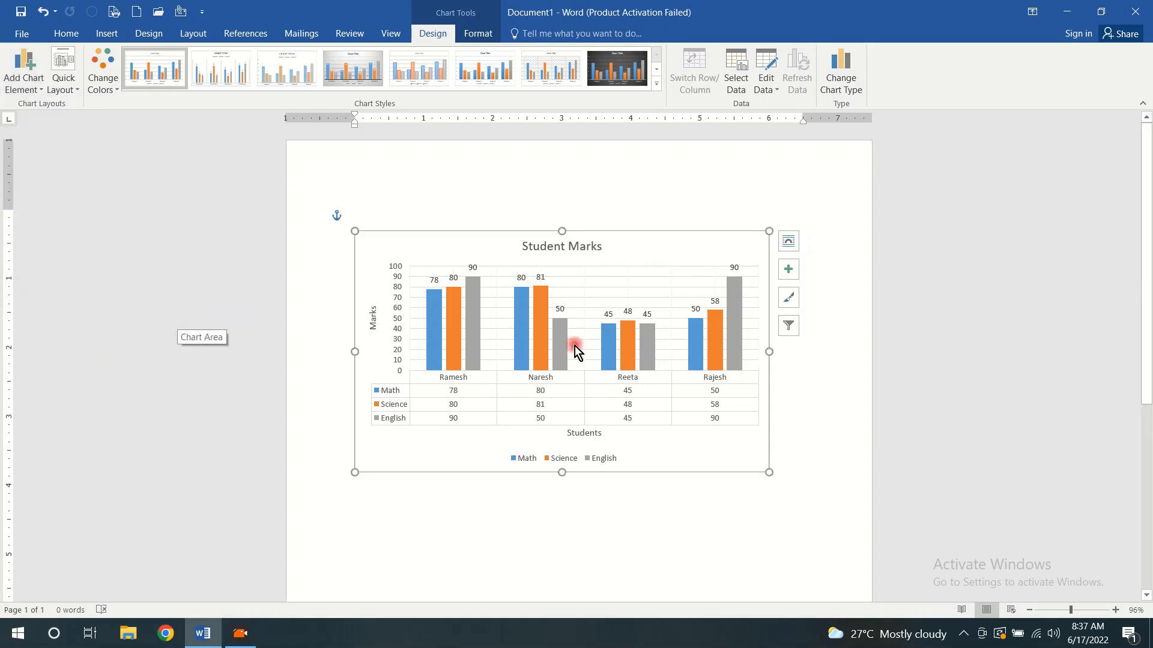
# Step: Try the chart legend's placement options and place the legend on the right of the chart
pyautogui.click(27, 91)
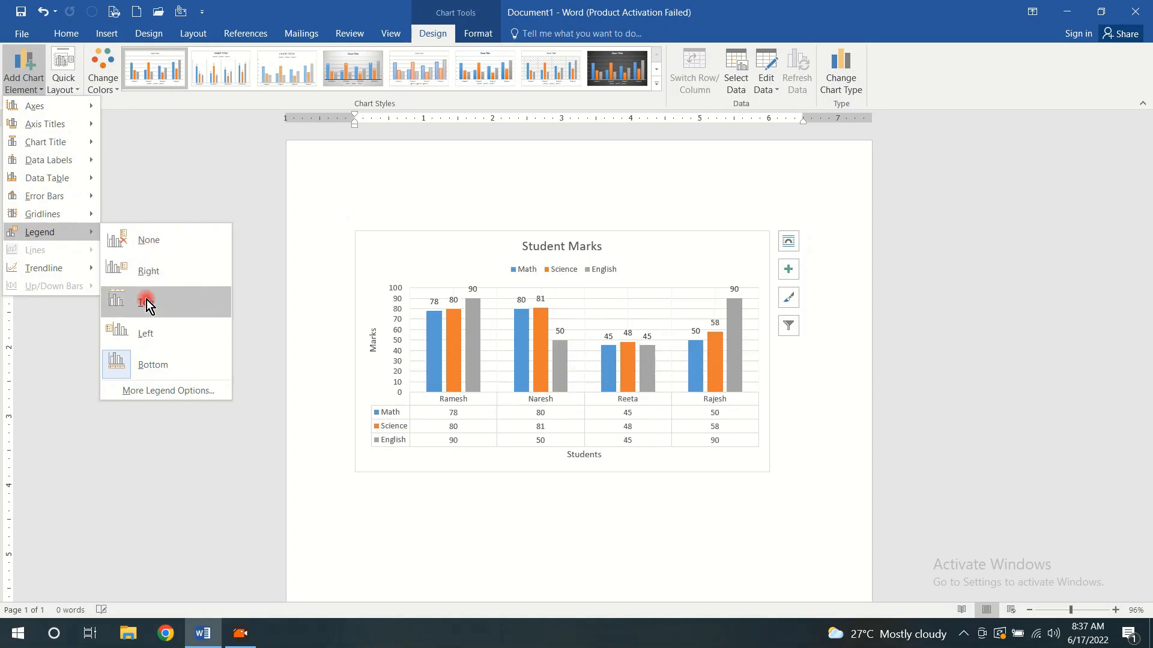
pyautogui.click(170, 358)
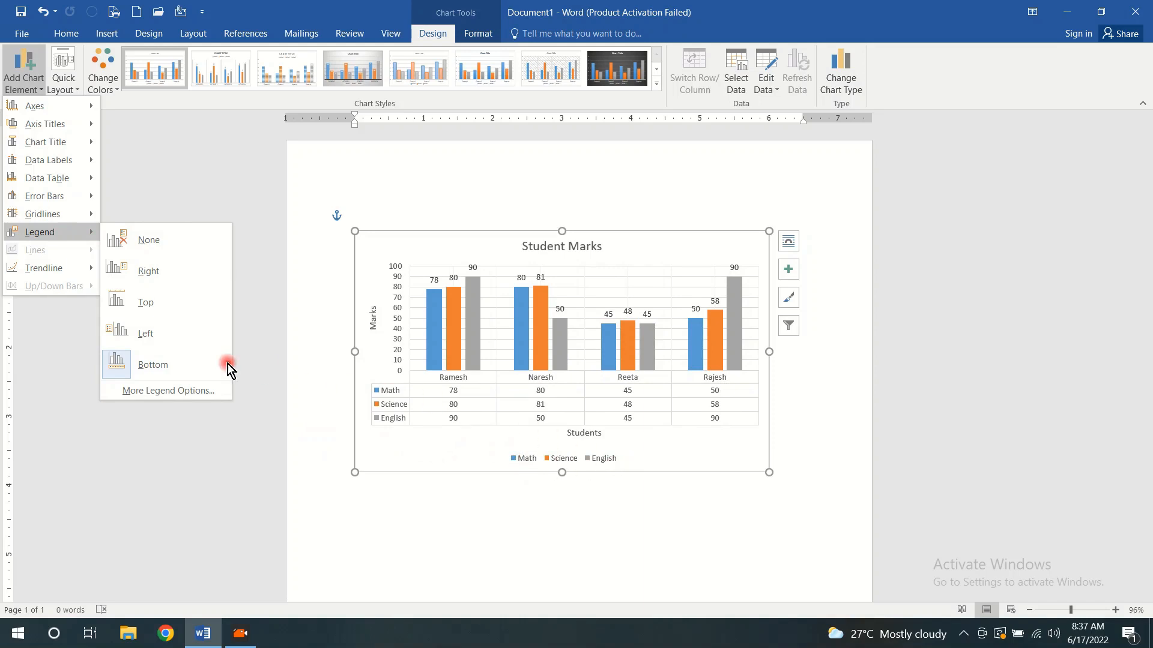
pyautogui.click(160, 276)
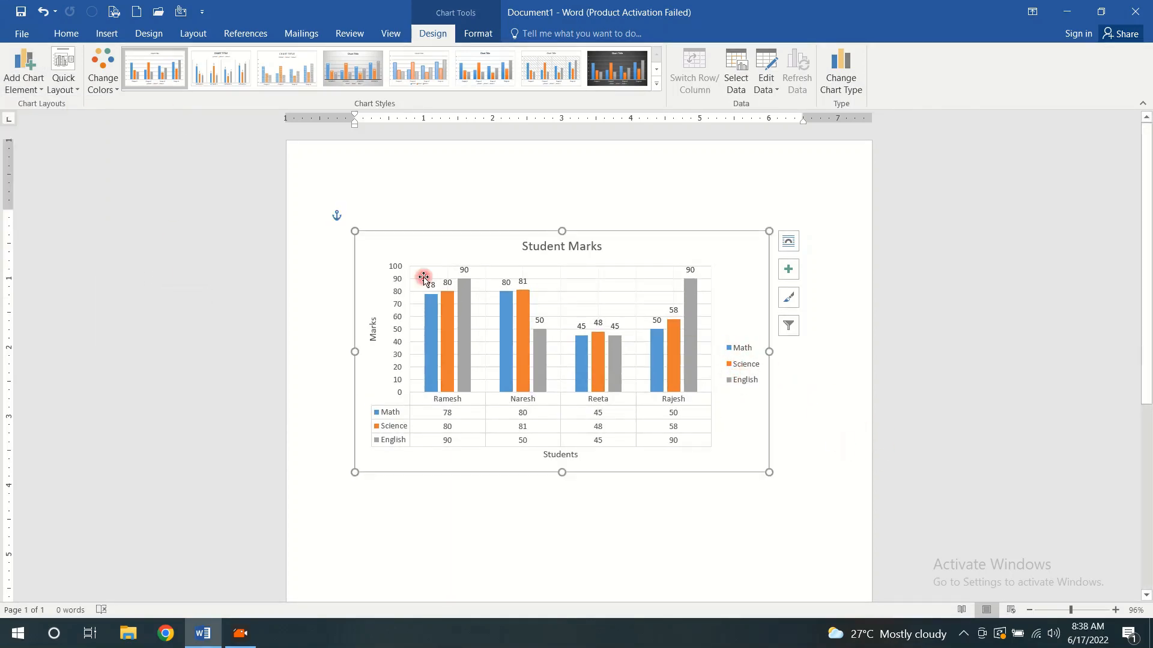
# Step: Add a linear trendline based on the Math series to the chart
pyautogui.click(24, 81)
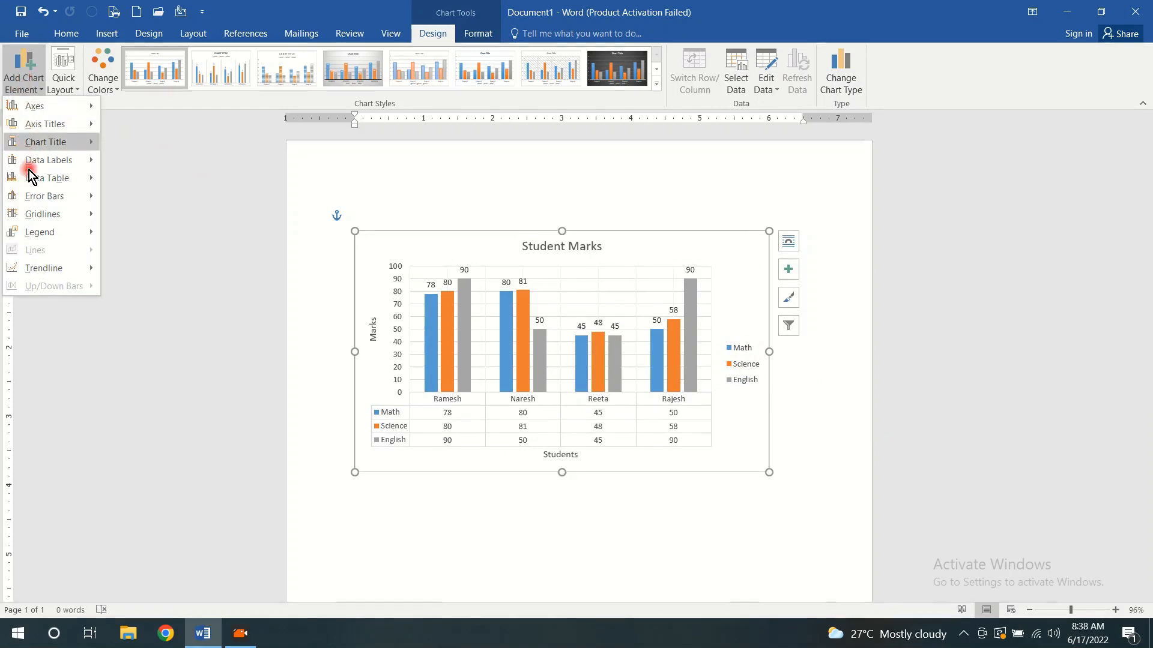
pyautogui.moveTo(48, 278)
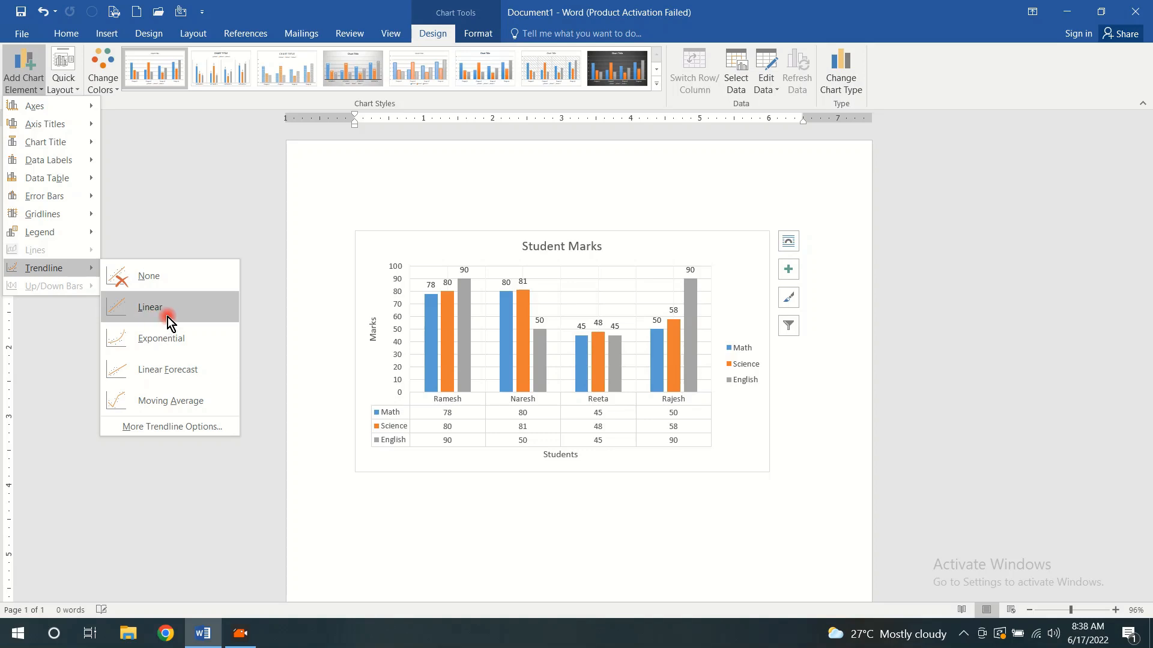
pyautogui.click(153, 319)
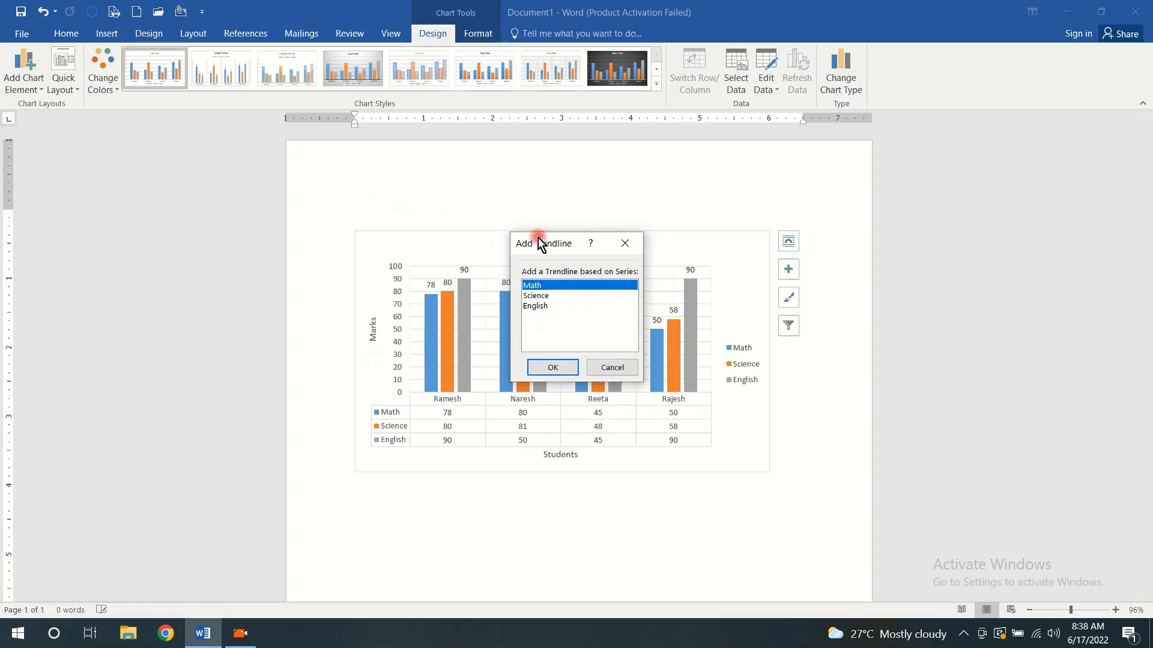
pyautogui.moveTo(538, 240); pyautogui.dragTo(308, 161)
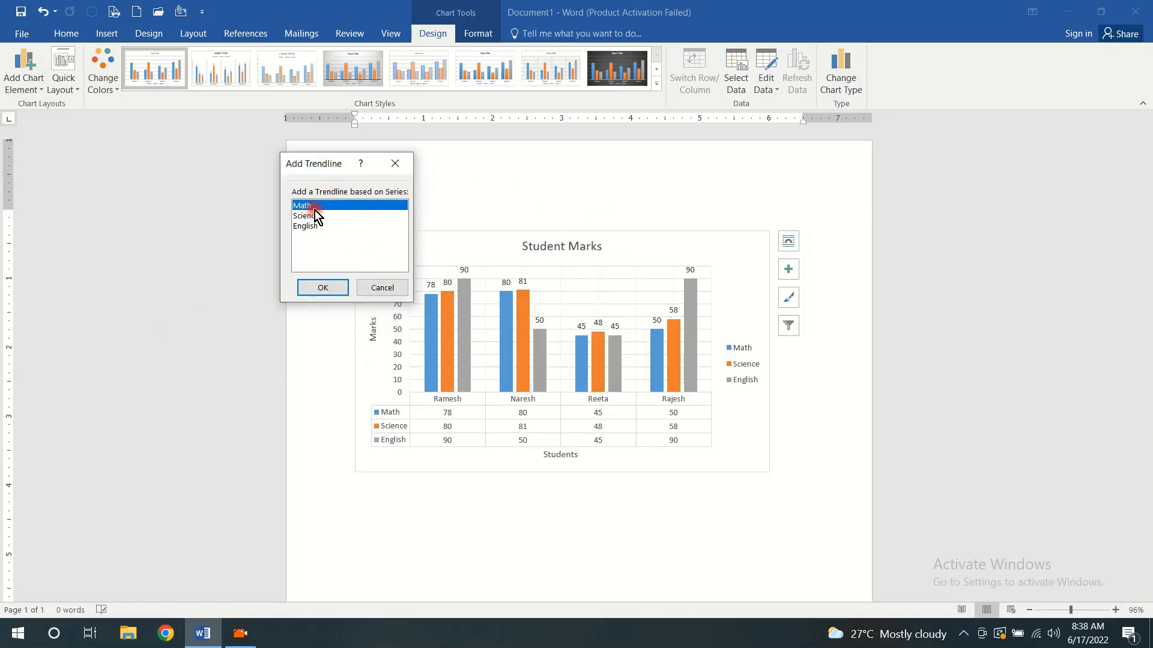
pyautogui.click(323, 288)
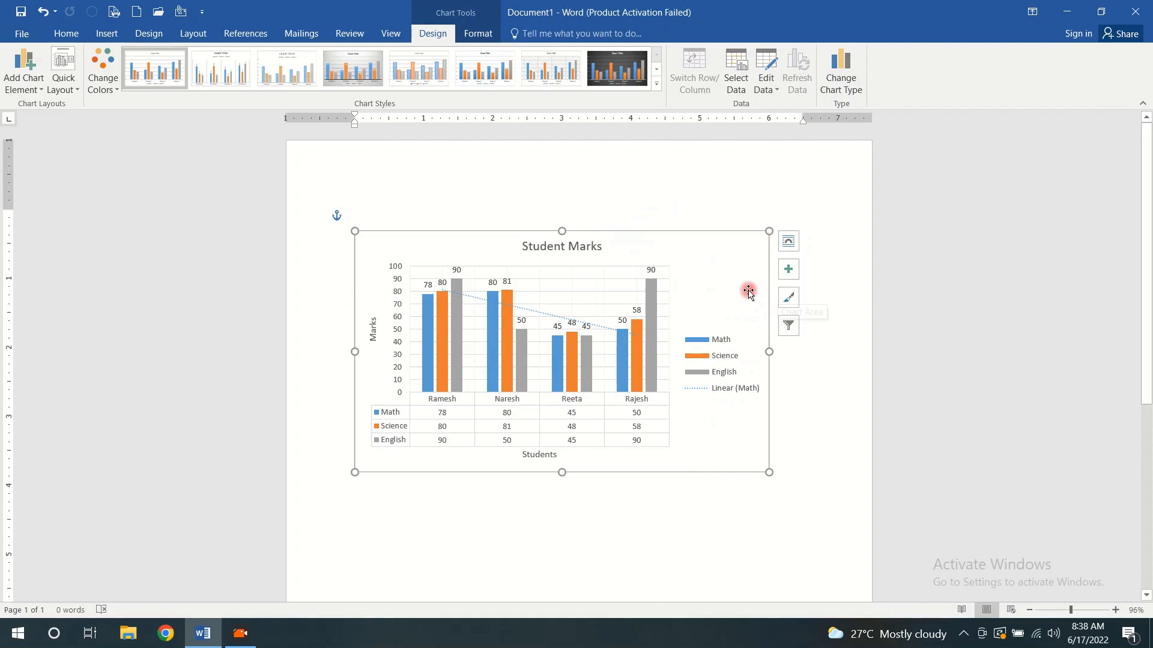
# Step: Preview the chart's quick layouts, such as Layout 5, without applying any of them
pyautogui.press('F10')
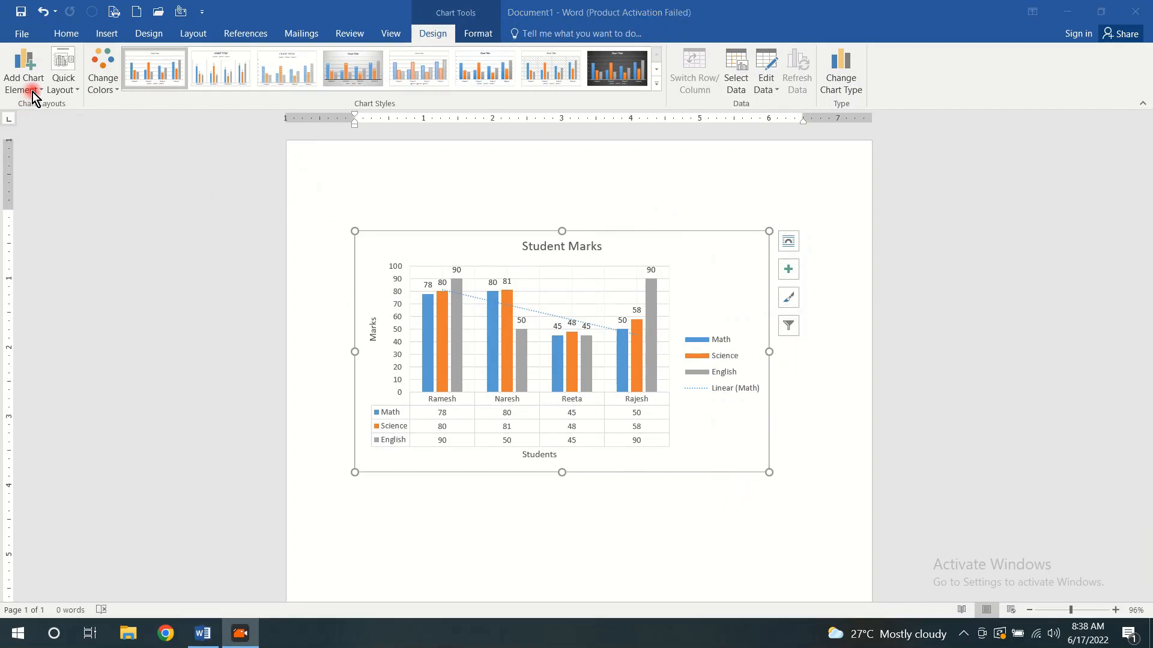
pyautogui.click(78, 91)
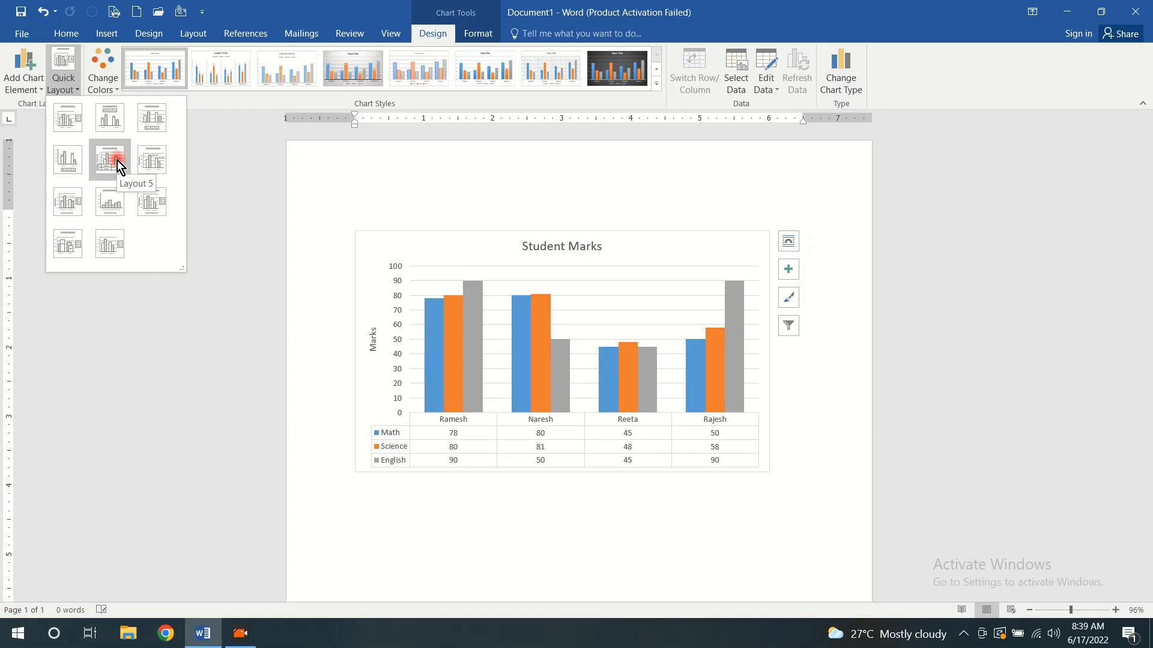
pyautogui.click(302, 91)
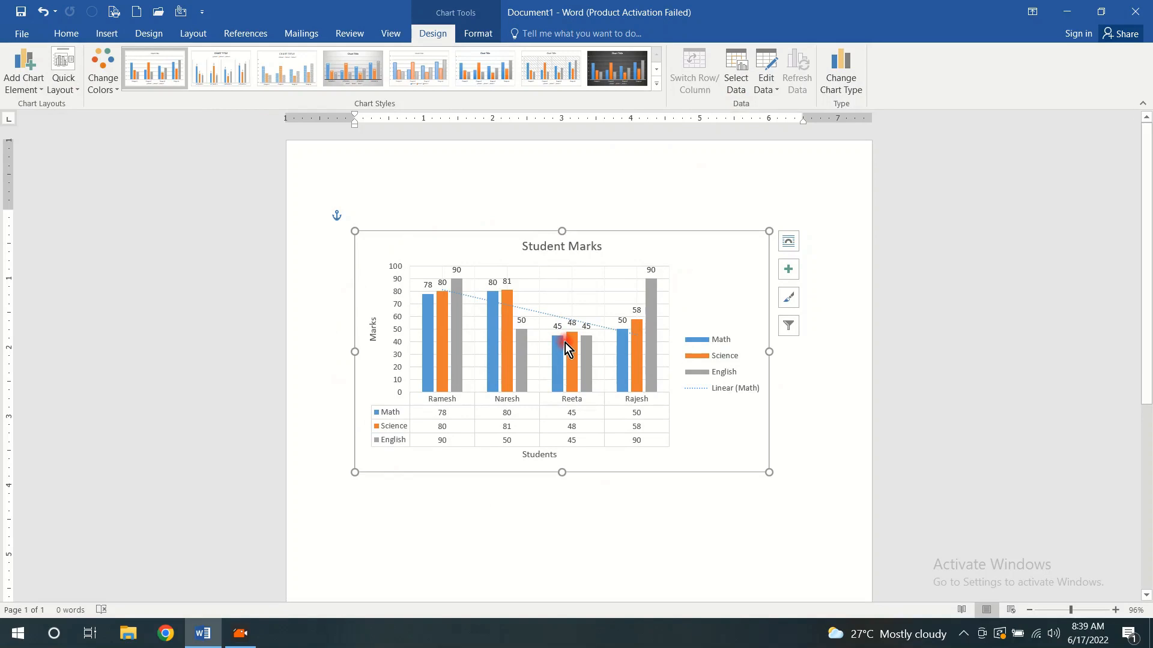
pyautogui.moveTo(564, 344)
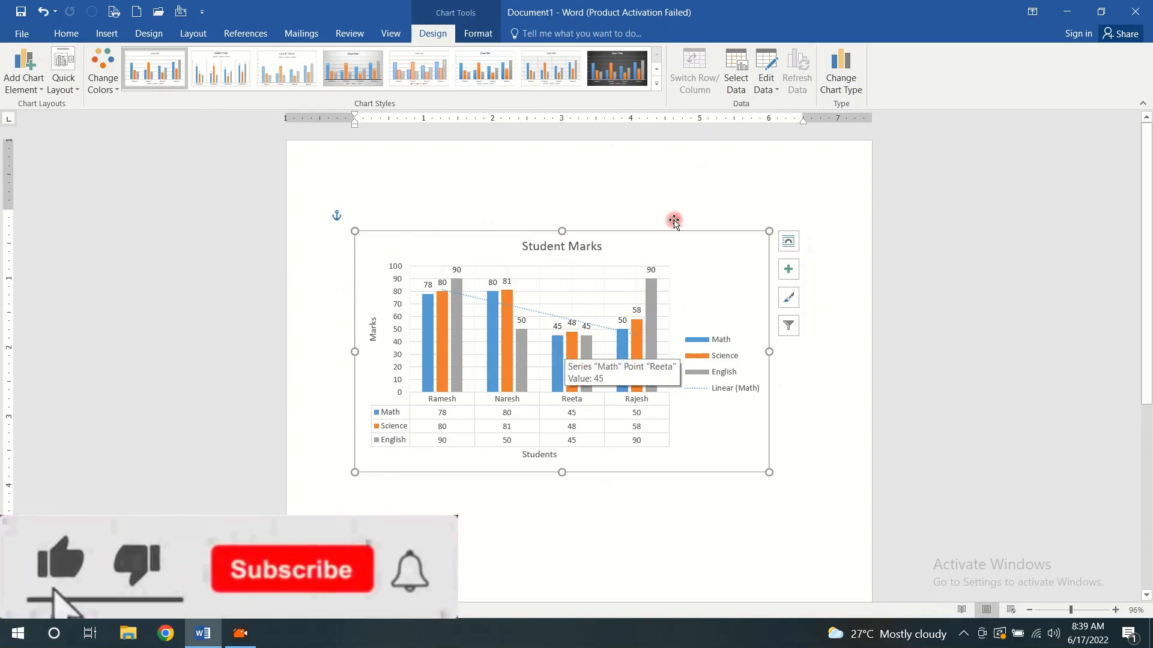
# Step: Examine the chart's data range, series and category labels in the data source settings, and close them along with the data sheet
pyautogui.click(732, 80)
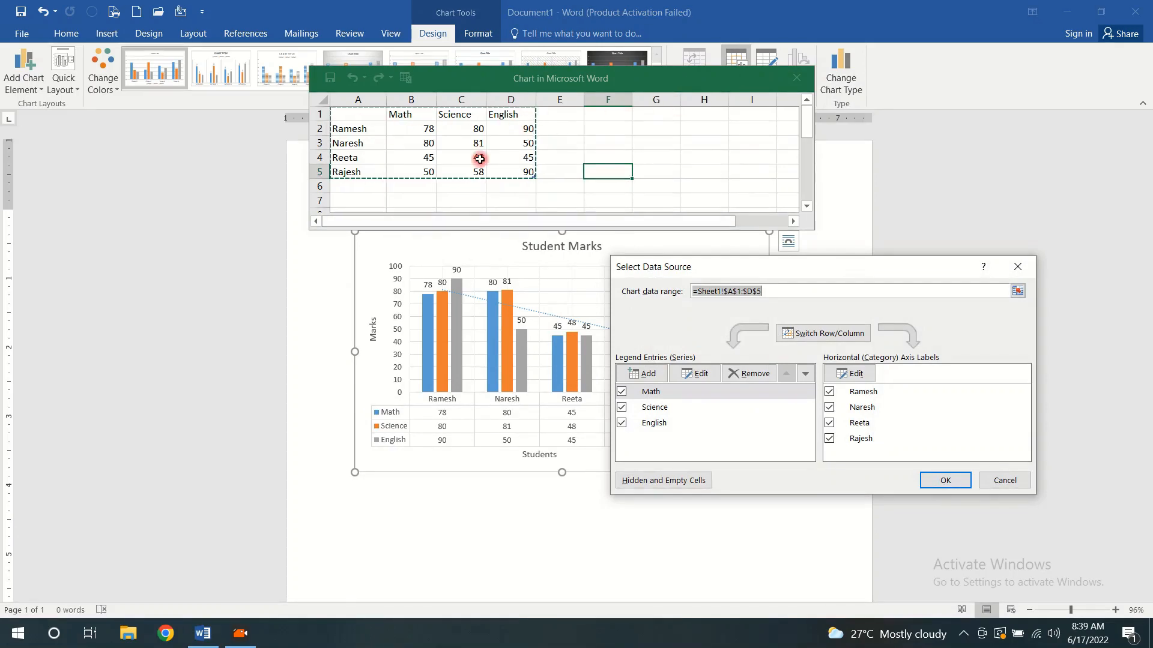
pyautogui.moveTo(843, 266); pyautogui.dragTo(794, 121)
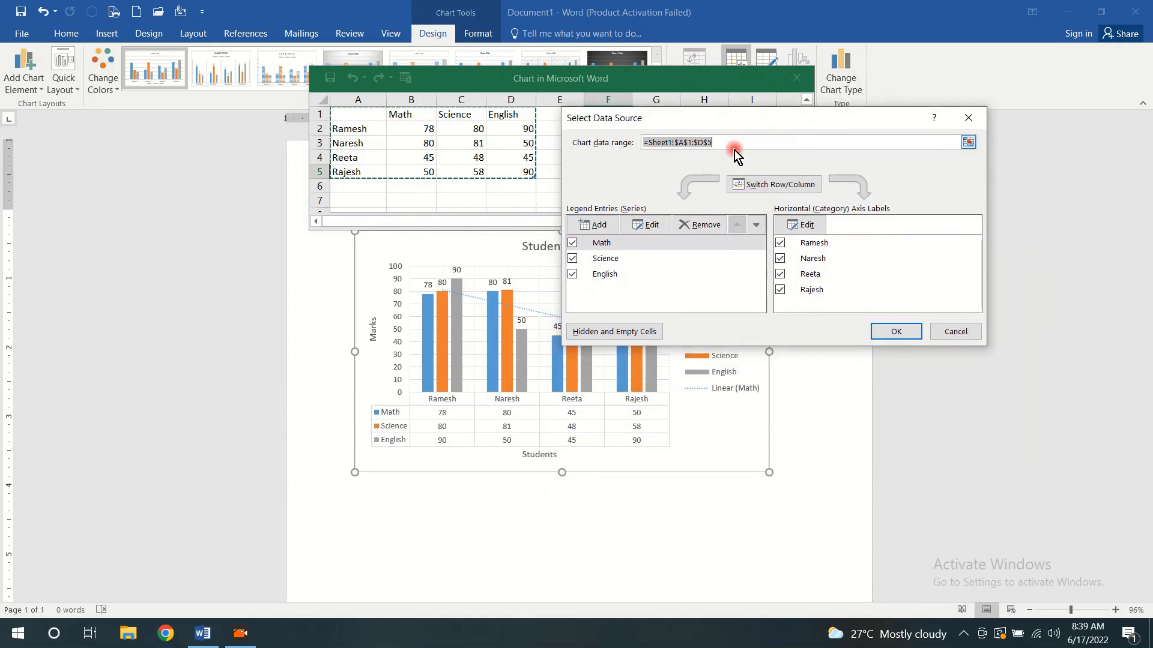
pyautogui.click(969, 144)
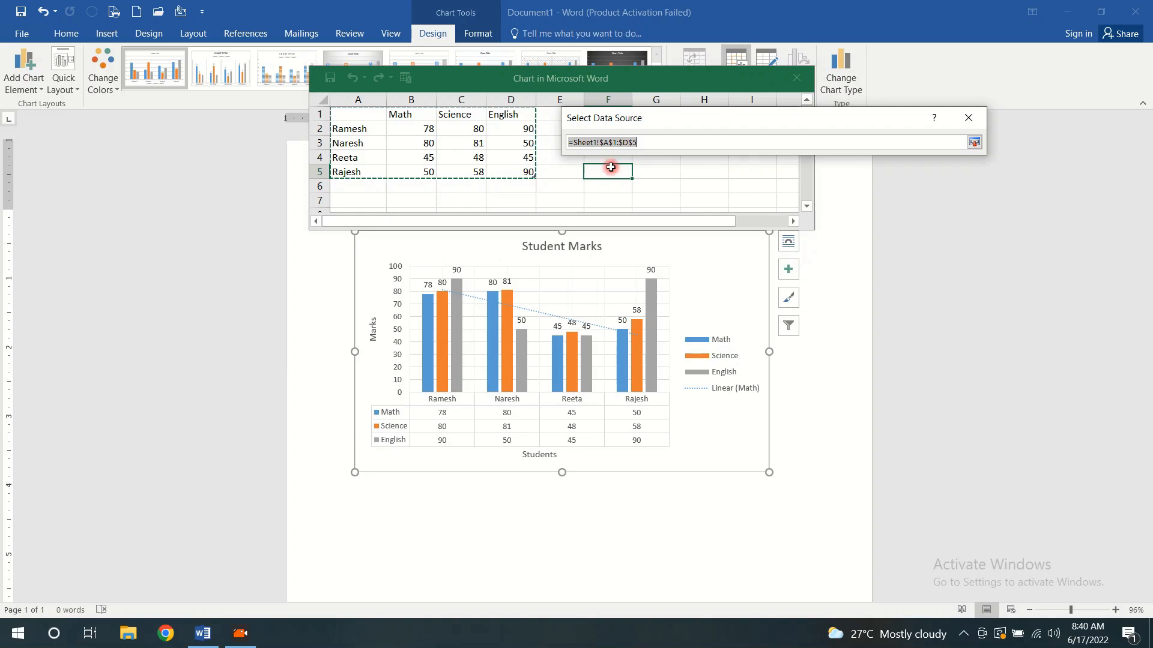
pyautogui.click(968, 120)
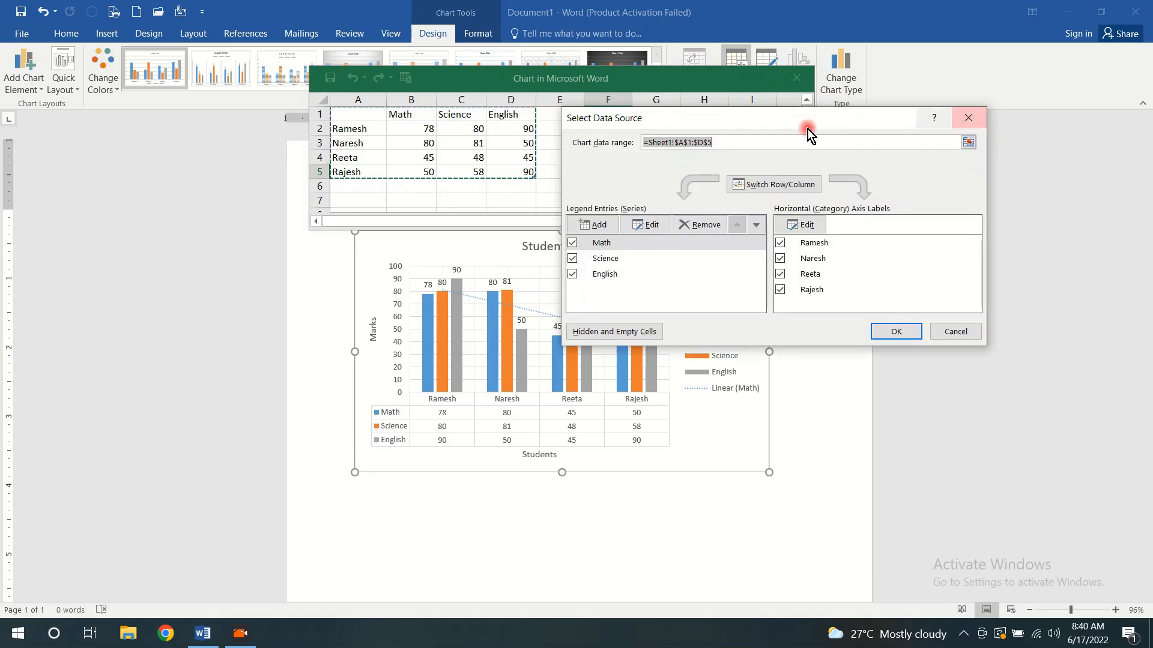
pyautogui.click(959, 118)
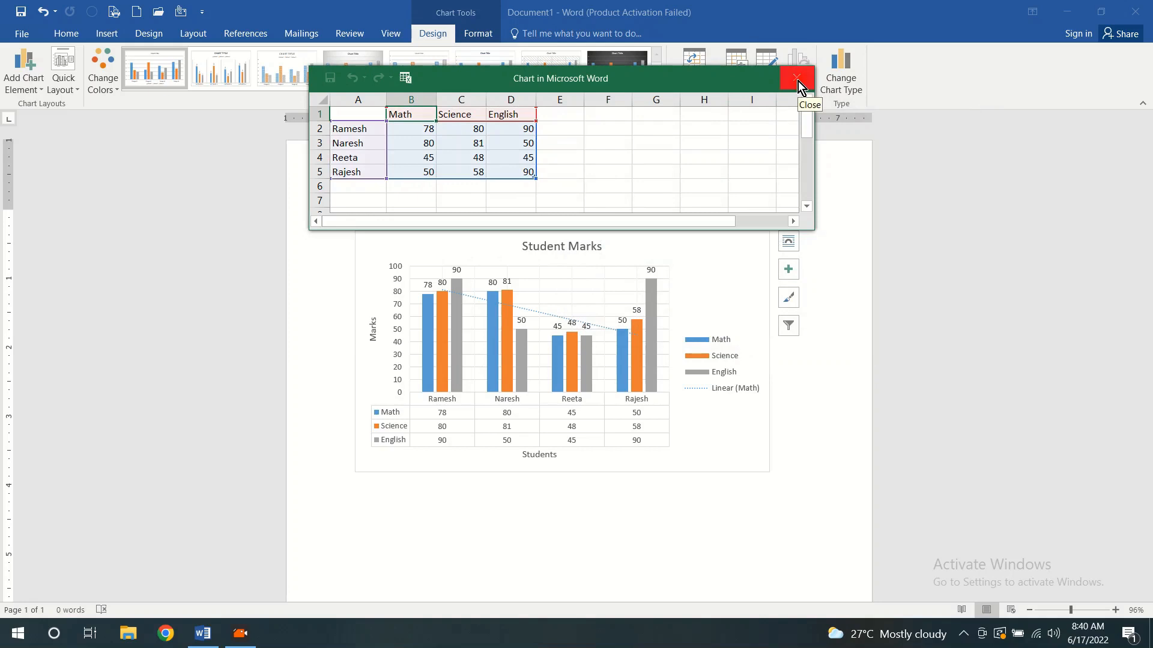
pyautogui.click(798, 85)
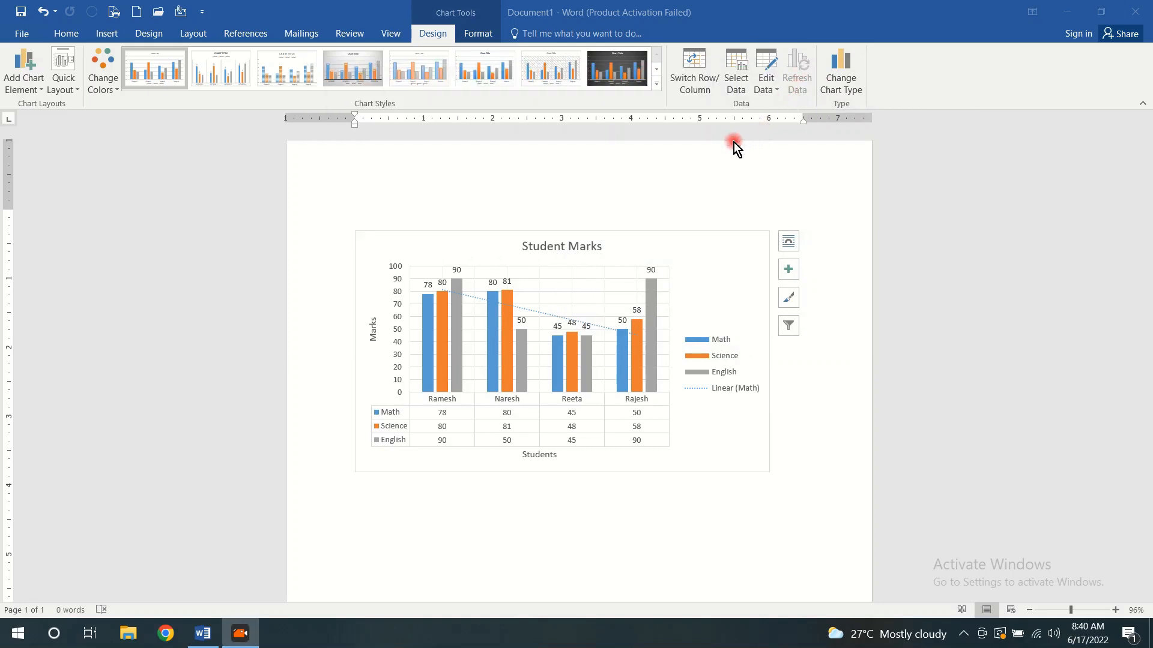
# Step: Open the chart's data sheet for editing and dismiss the Office activation wizard
pyautogui.click(776, 90)
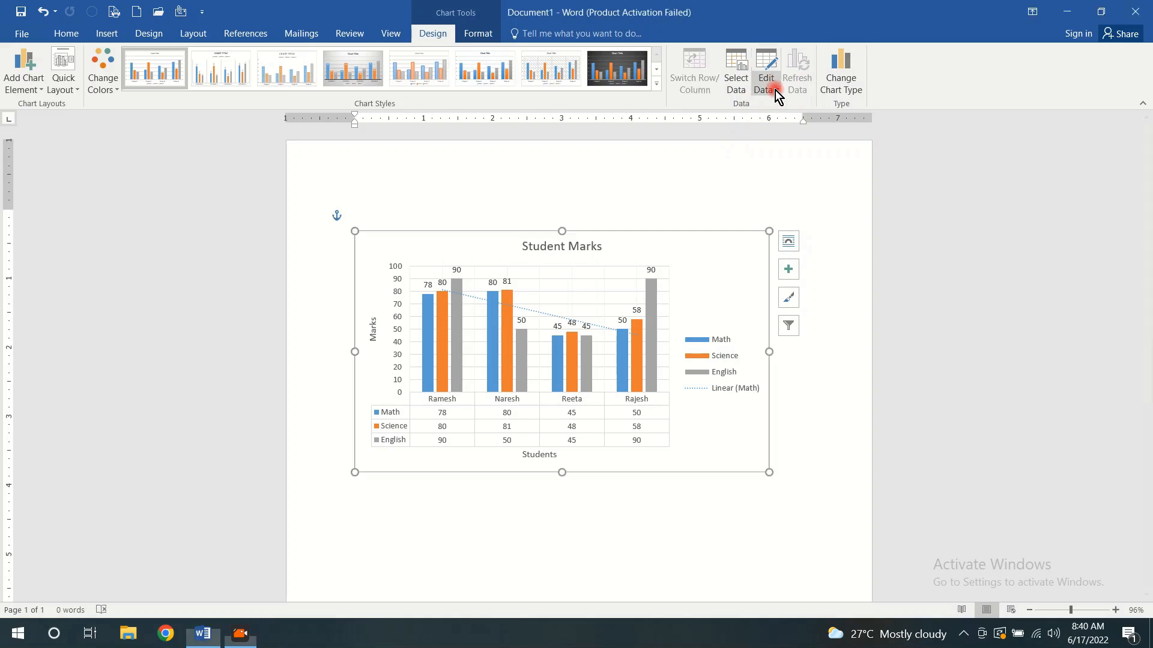
pyautogui.click(767, 79)
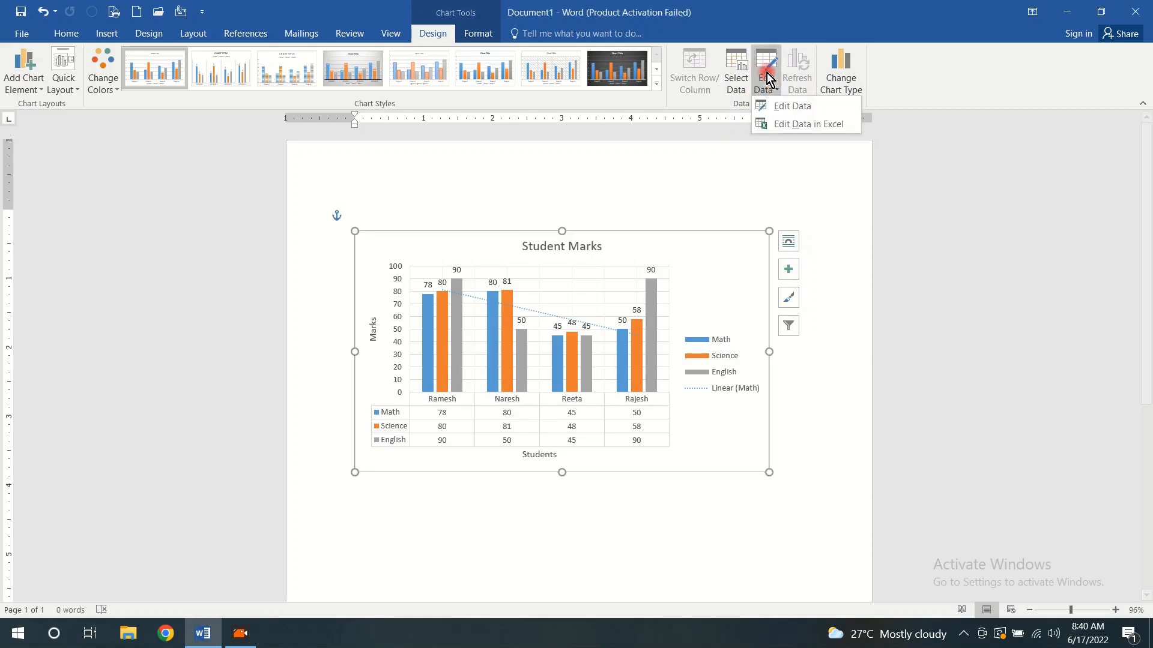
pyautogui.click(787, 113)
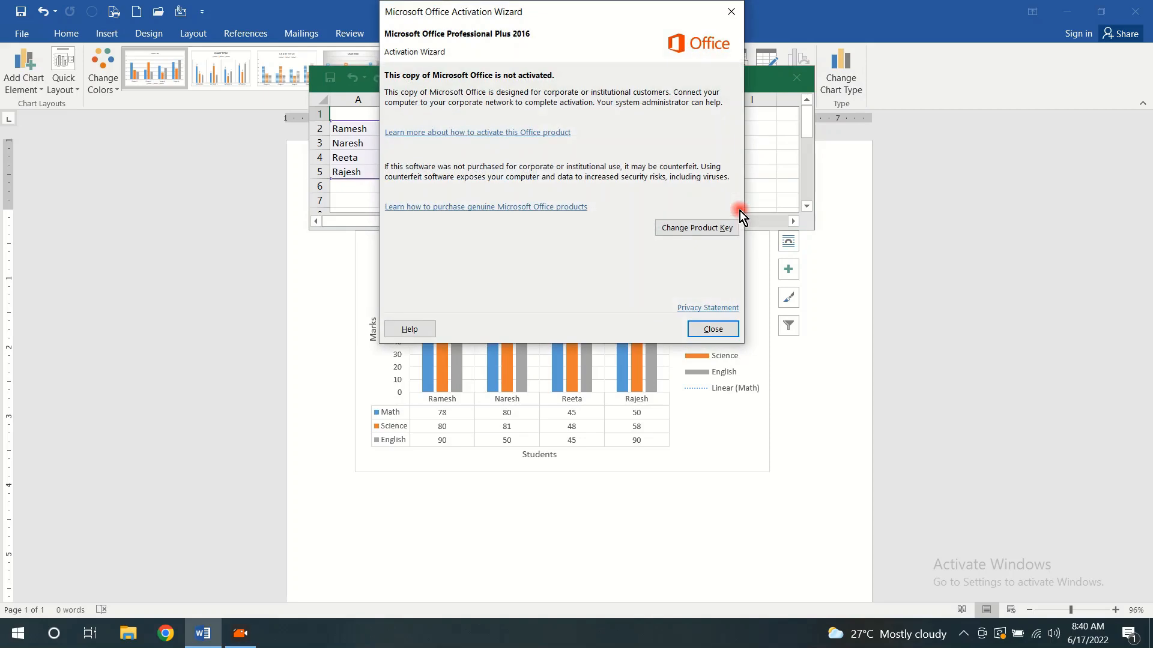
pyautogui.click(730, 11)
# Step: Set the second student's marks to 90 in Math, 78 in Science and 58 in English, and close the data sheet
pyautogui.click(418, 129)
pyautogui.click(417, 148)
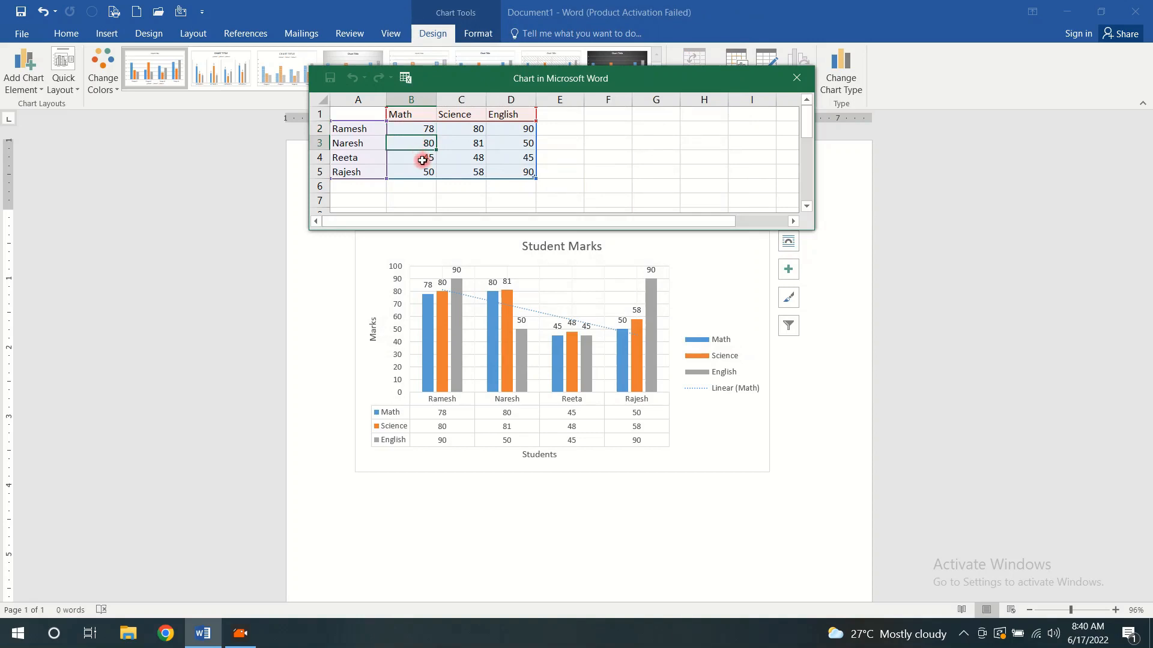
pyautogui.write('90')
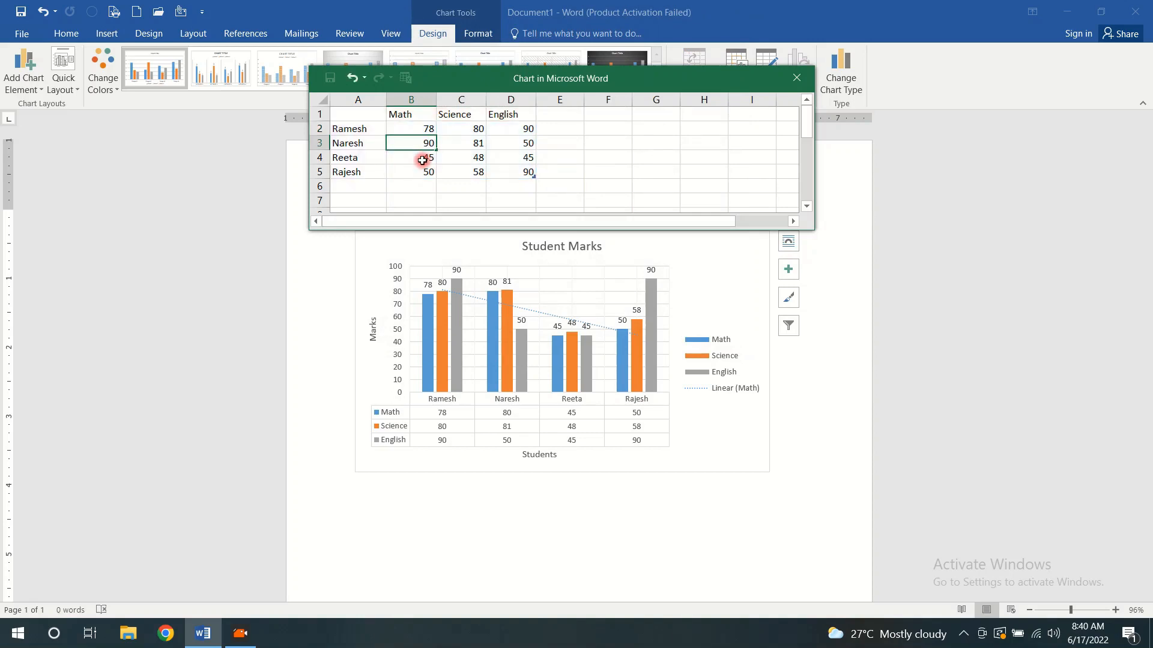
pyautogui.click(474, 143)
pyautogui.write('78')
pyautogui.click(522, 144)
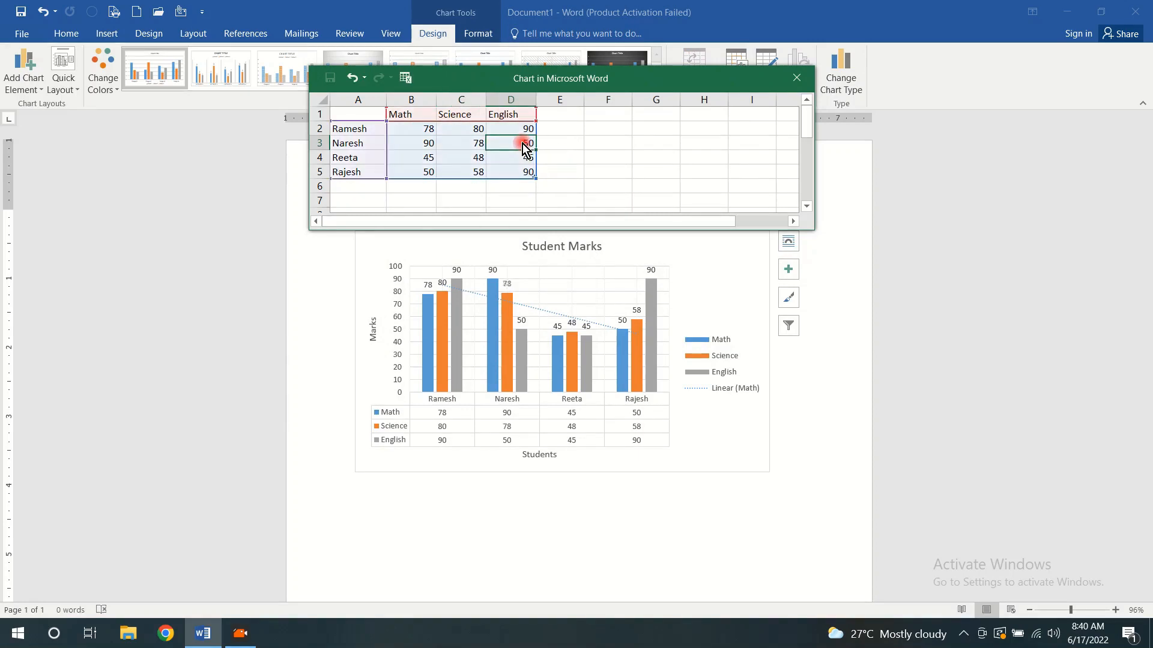
pyautogui.write('58')
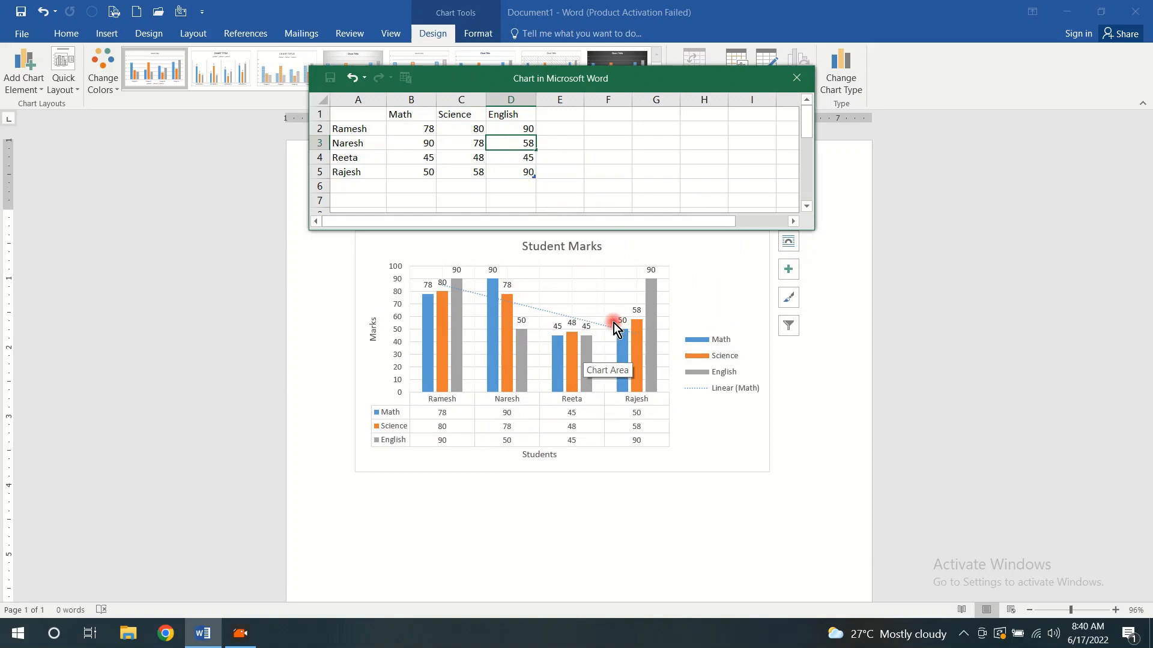
pyautogui.click(796, 77)
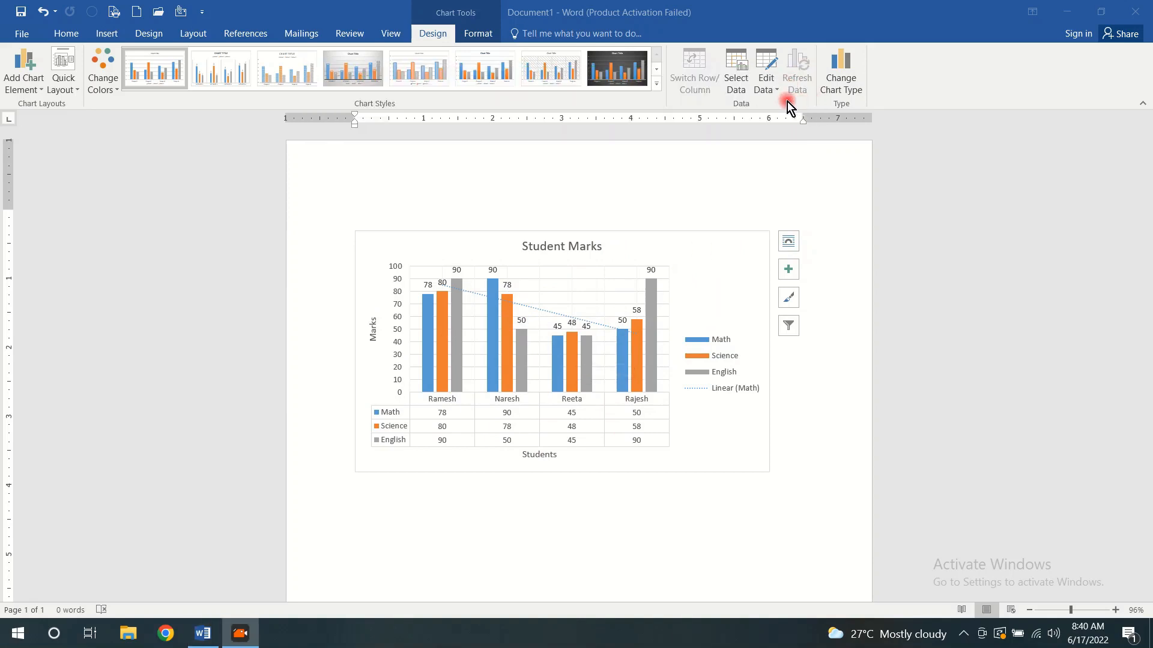
# Step: Open the chart's data sheet to check the students' marks, and close it again
pyautogui.click(777, 89)
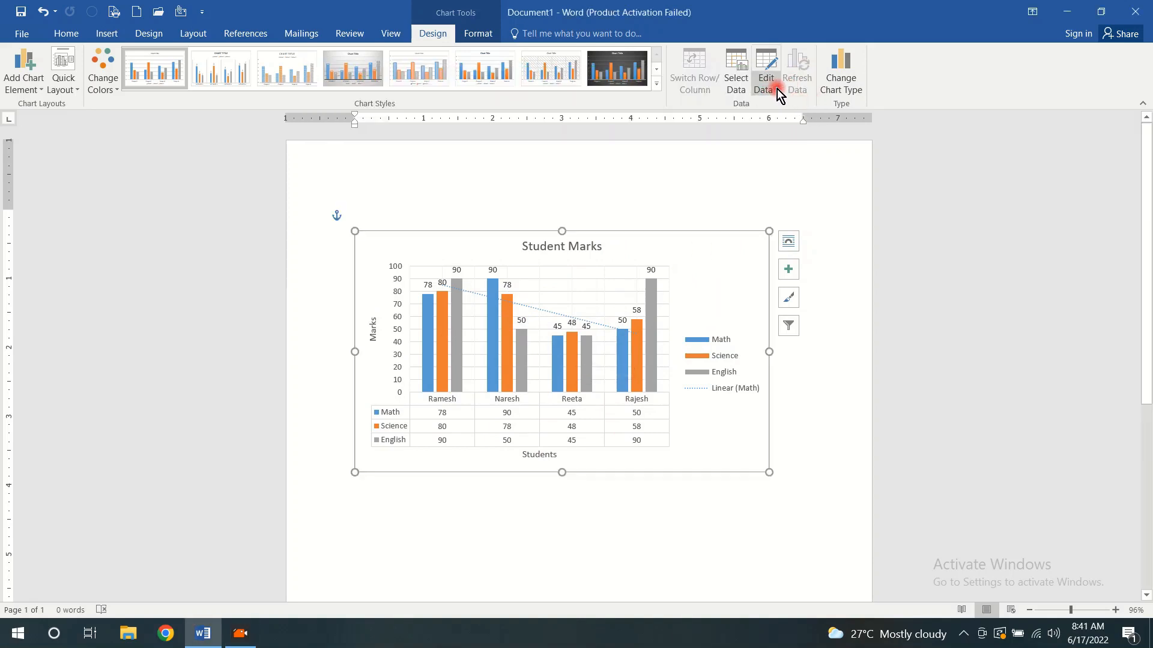
pyautogui.click(772, 70)
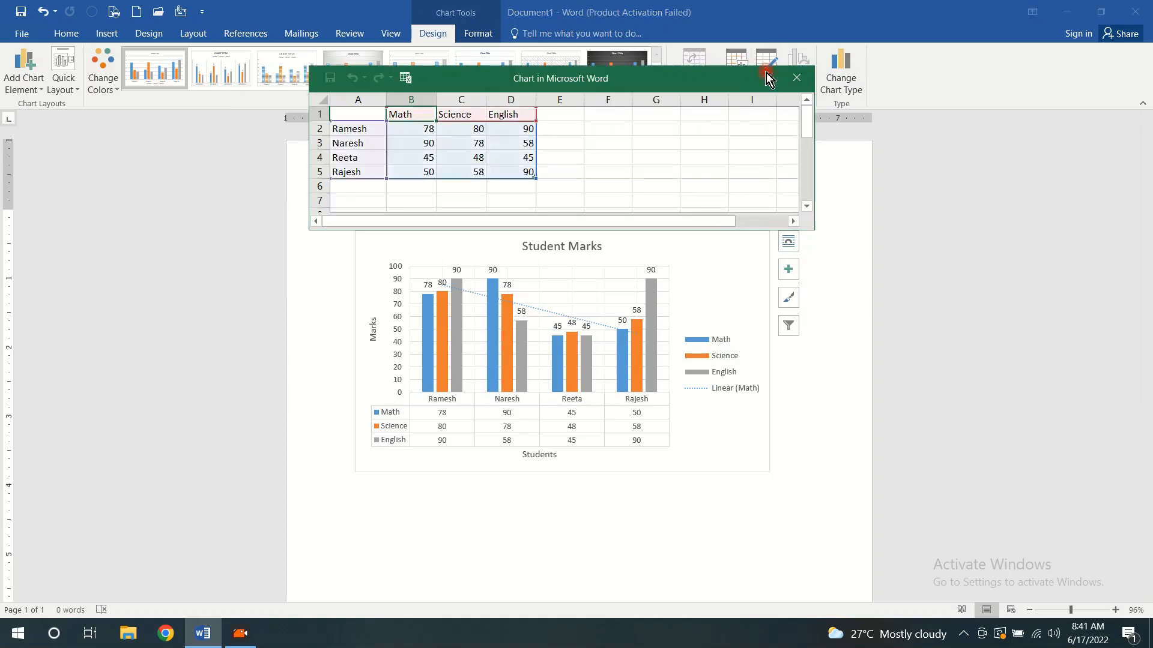
pyautogui.click(731, 12)
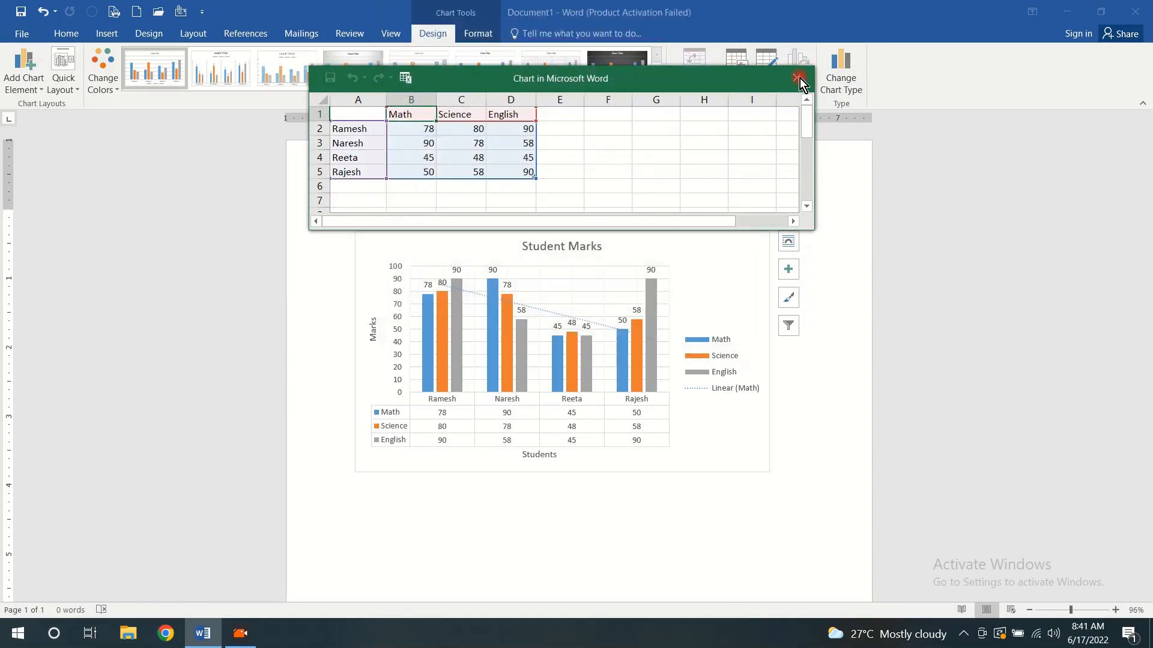
pyautogui.click(797, 77)
pyautogui.click(775, 89)
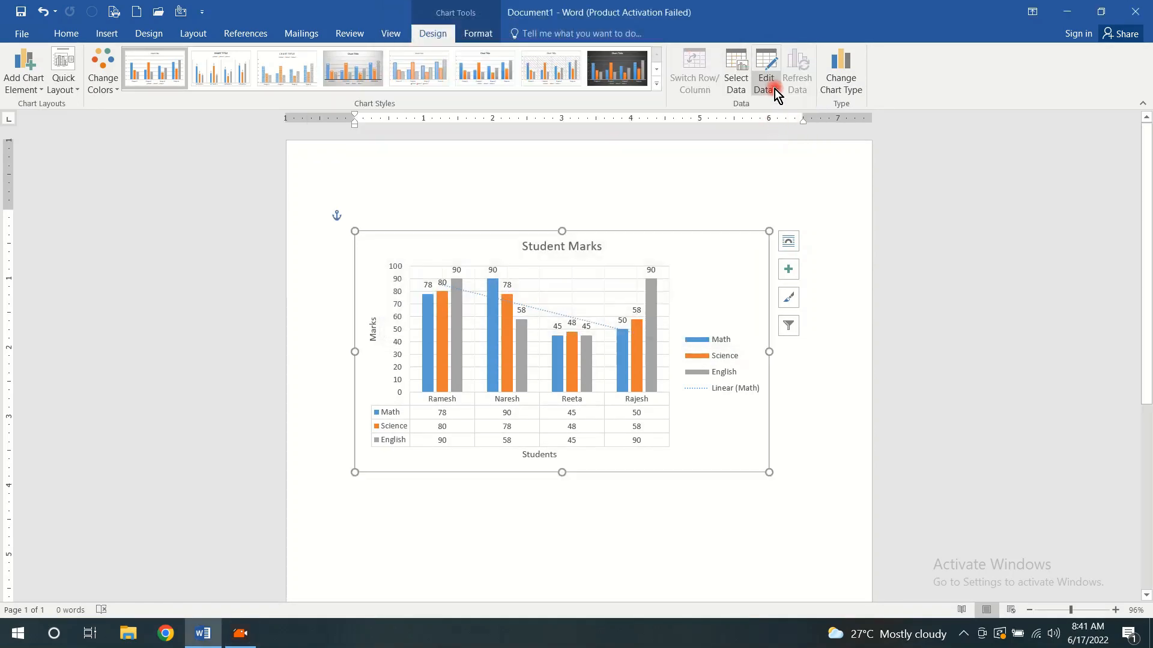
pyautogui.click(766, 68)
pyautogui.click(766, 67)
pyautogui.click(730, 12)
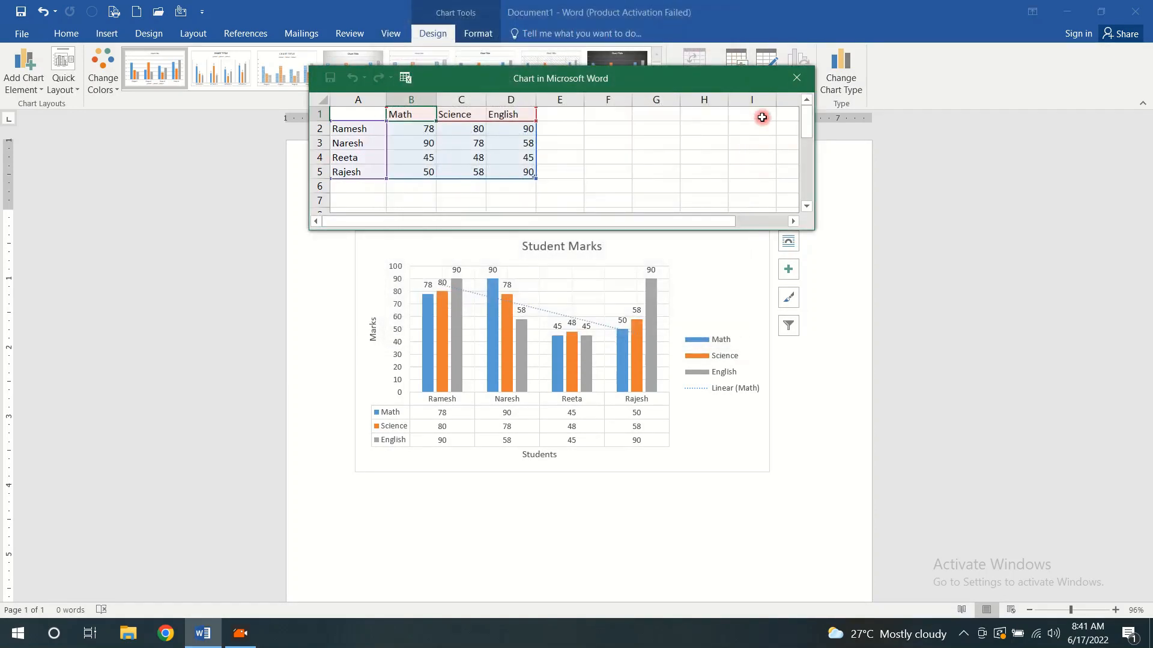
pyautogui.click(806, 84)
pyautogui.click(712, 290)
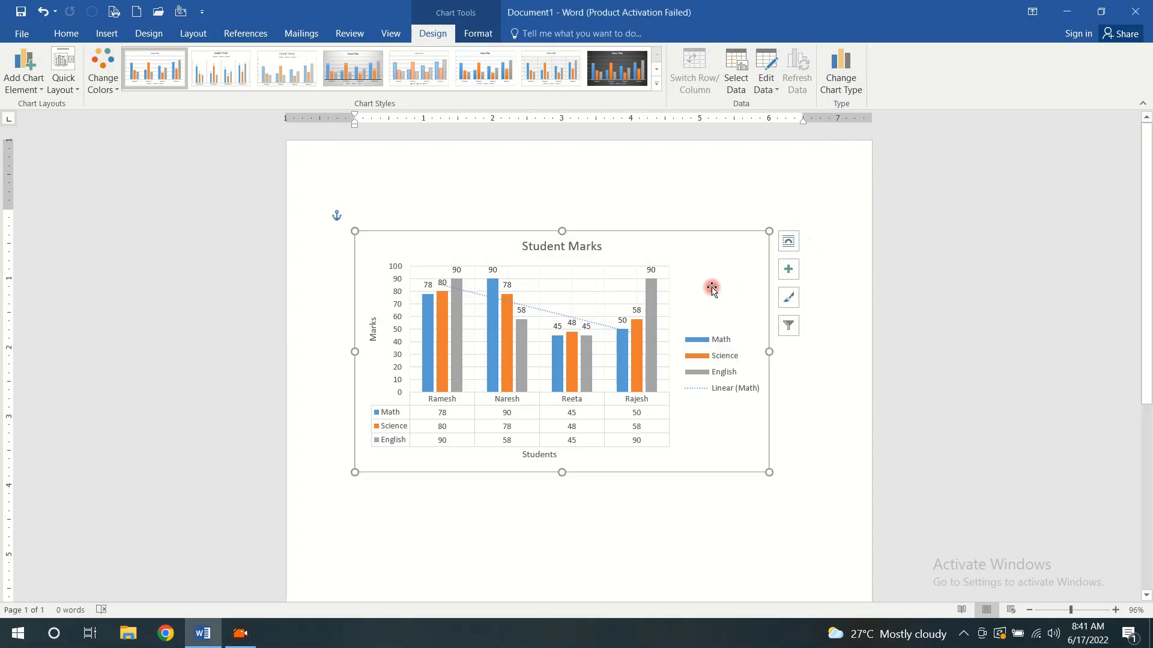
# Step: Open the chart's data in Excel, dismiss the Office activation wizard, and close the workbook
pyautogui.click(778, 91)
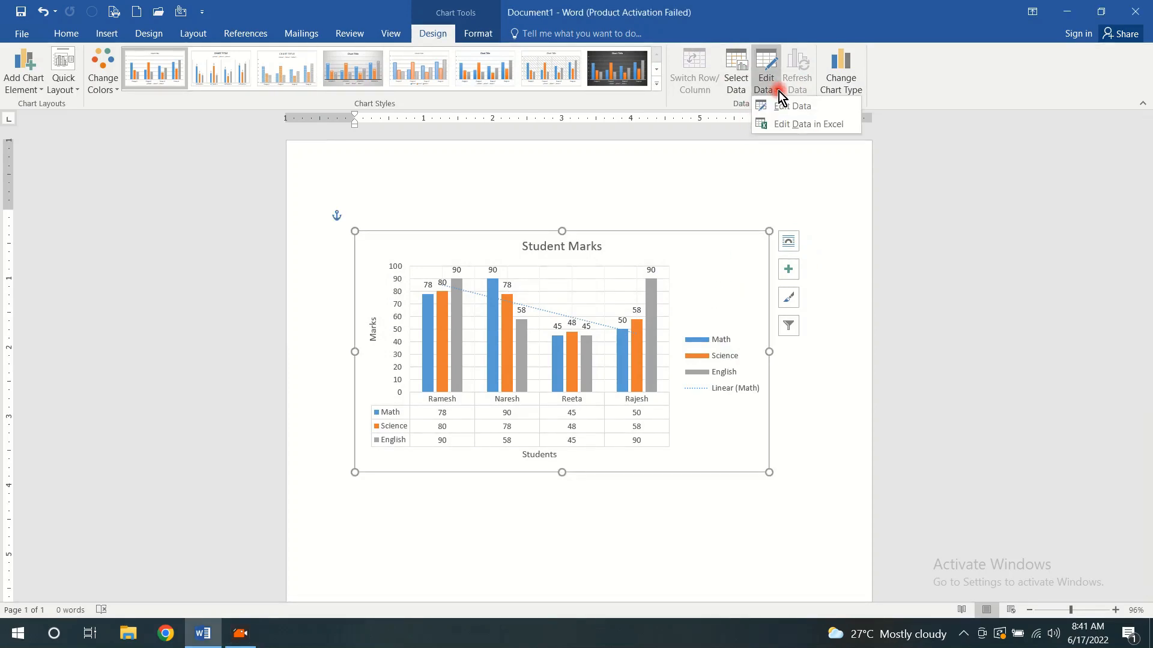
pyautogui.click(798, 124)
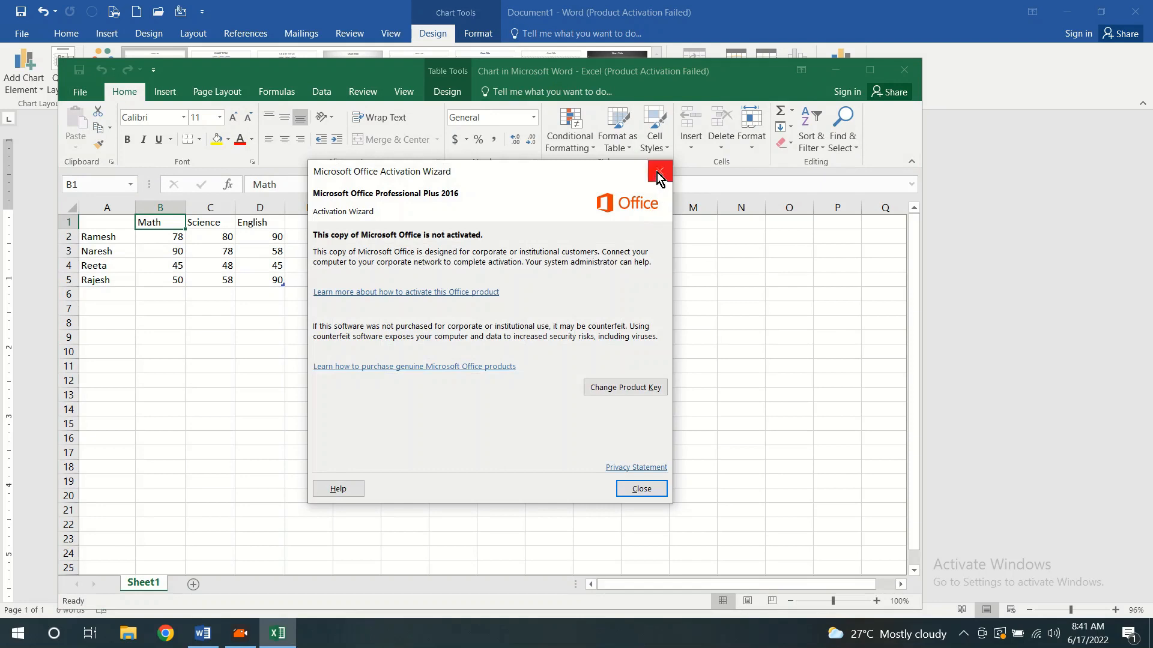
pyautogui.click(657, 171)
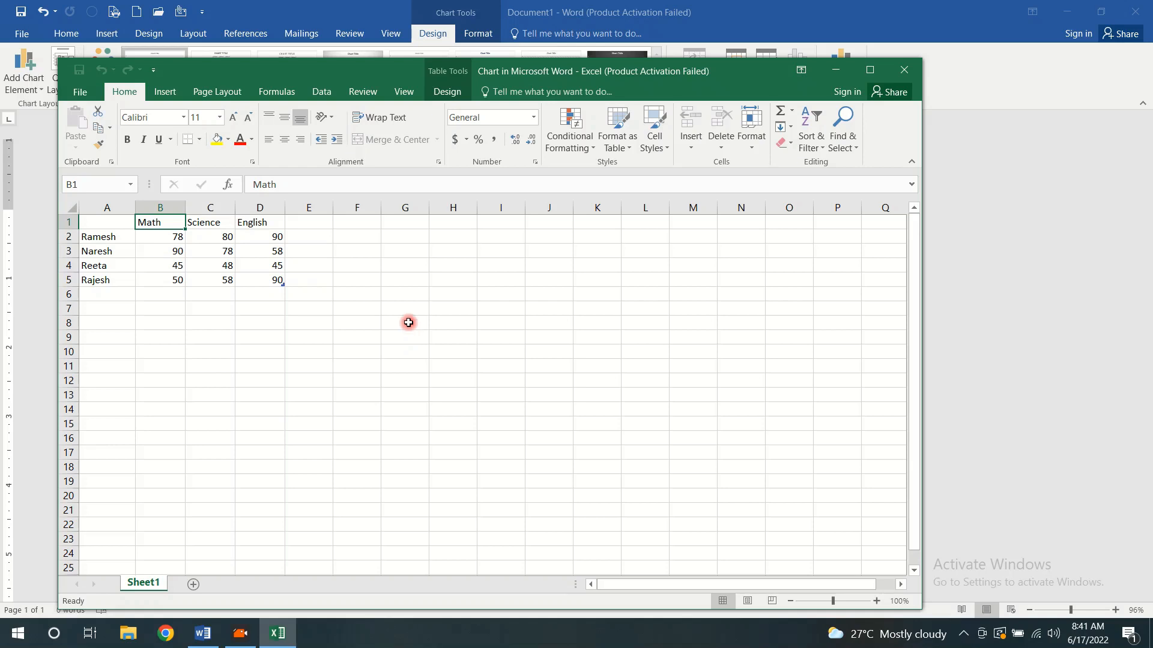
pyautogui.click(905, 72)
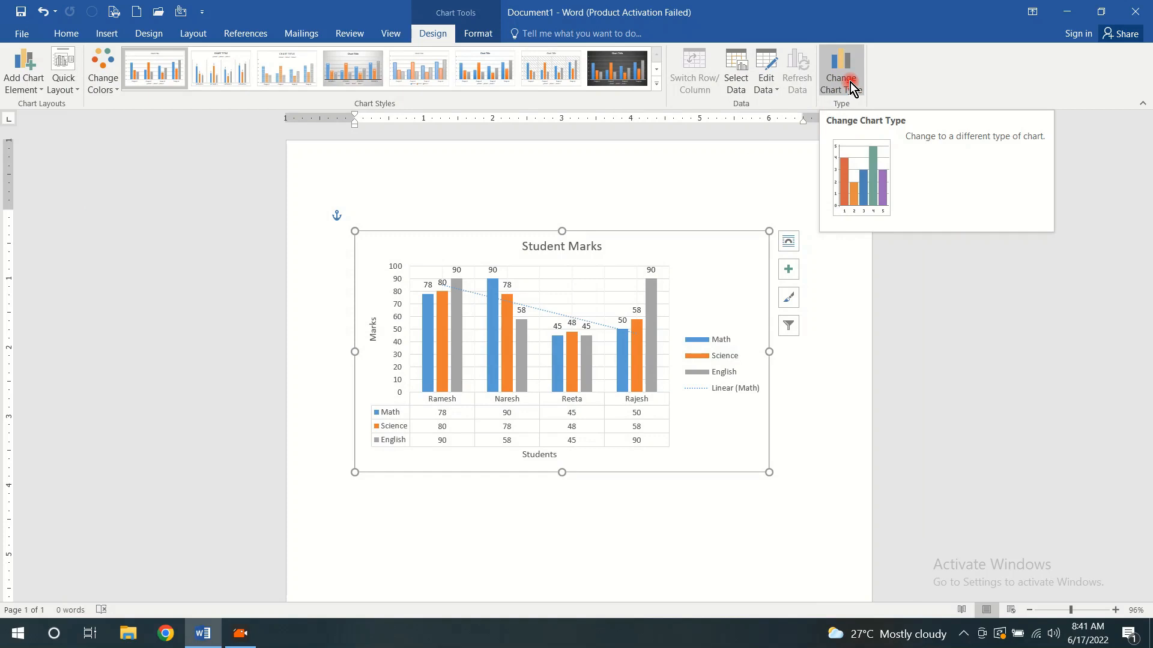
# Step: Change the student marks chart to the basic Line chart type
pyautogui.click(851, 84)
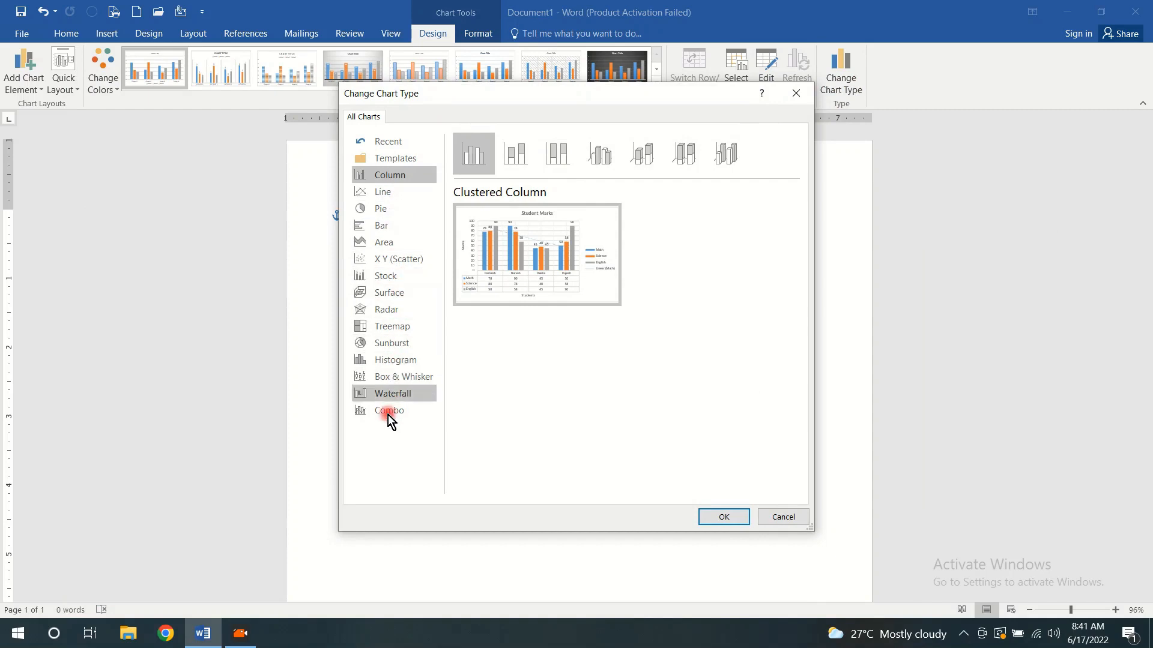
pyautogui.click(387, 193)
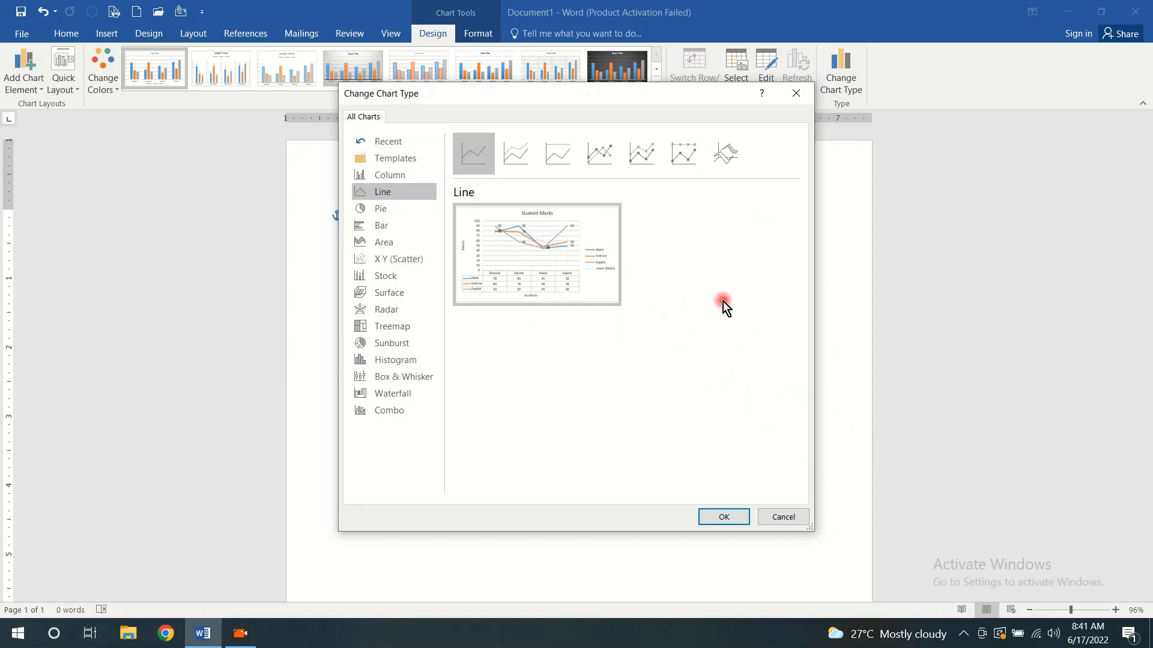
pyautogui.moveTo(524, 235)
pyautogui.moveTo(647, 95); pyautogui.dragTo(379, 52)
pyautogui.click(455, 474)
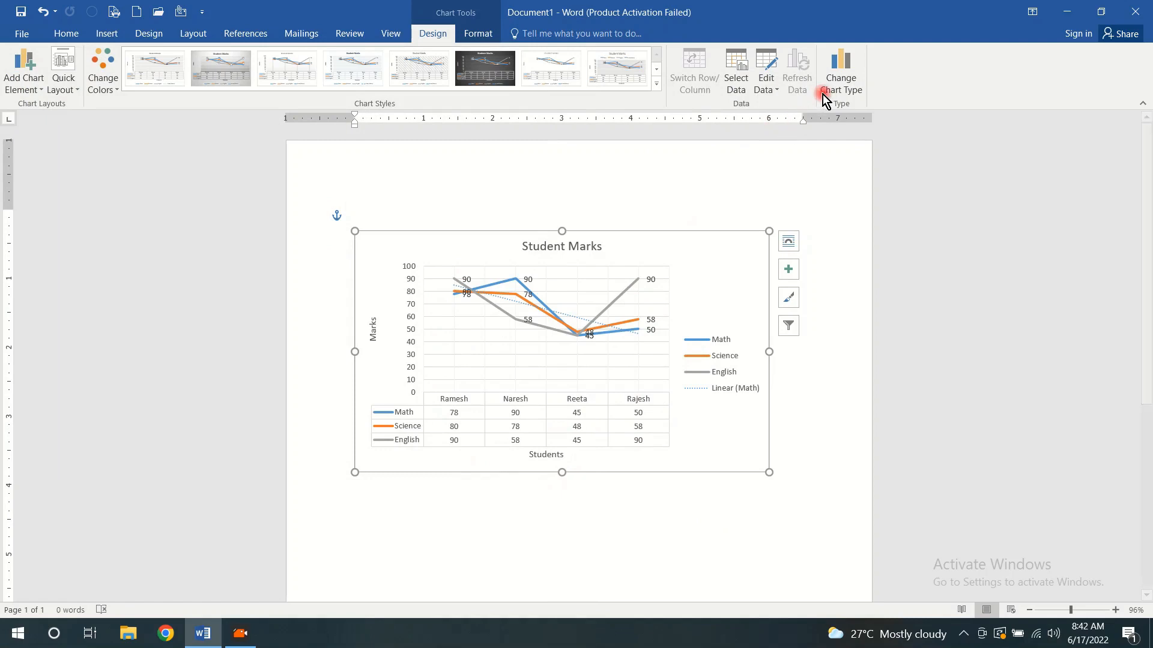
# Step: Change the chart type back to Clustered Column and look over the available chart styles
pyautogui.click(841, 77)
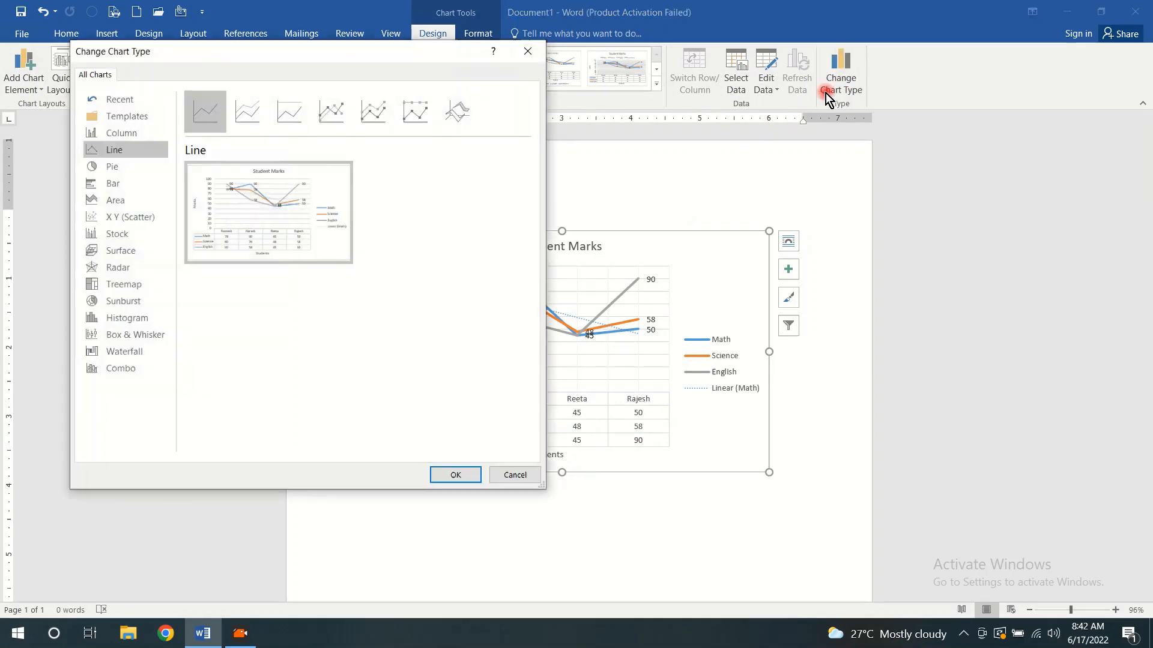
pyautogui.click(123, 137)
pyautogui.click(475, 476)
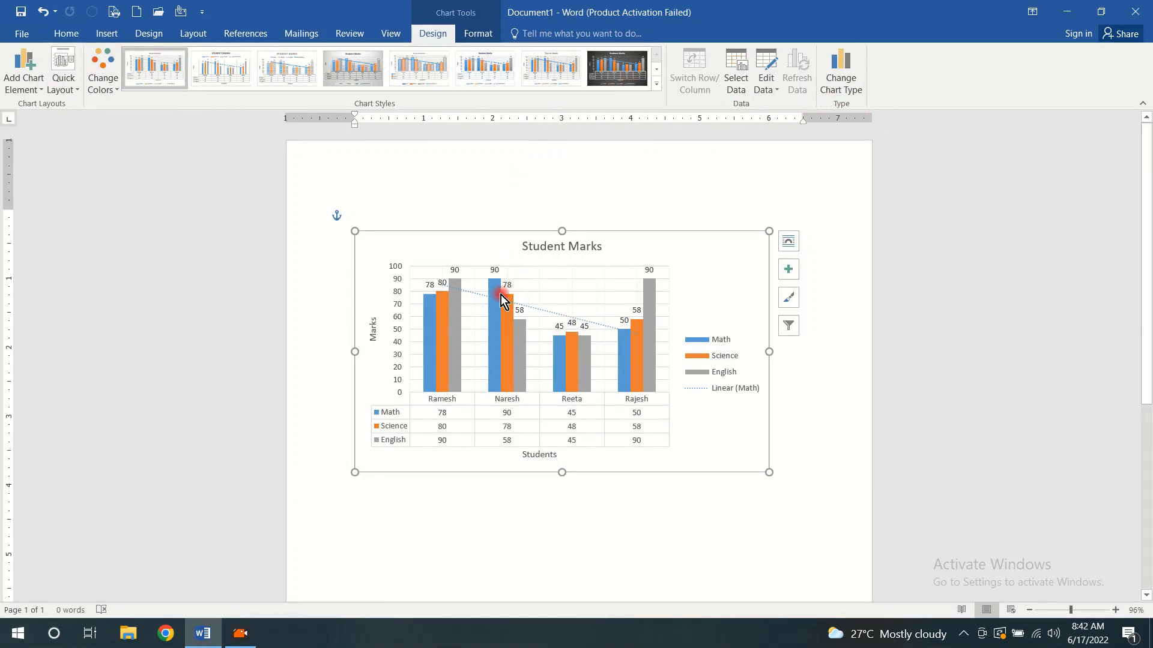
pyautogui.moveTo(501, 300)
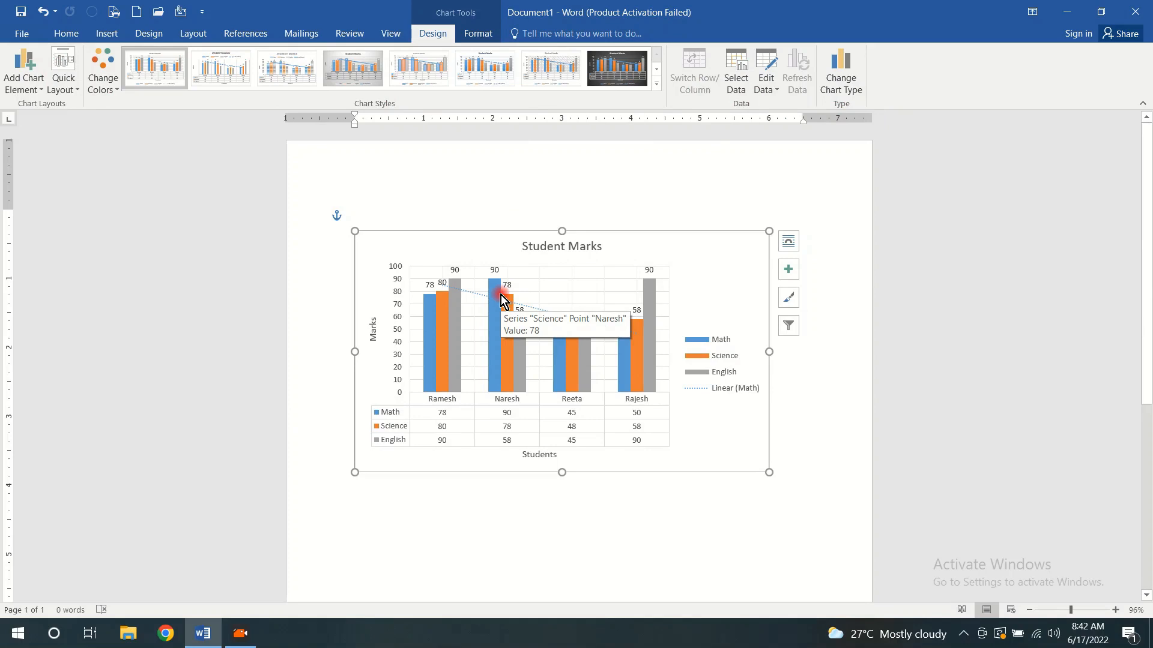
pyautogui.click(656, 84)
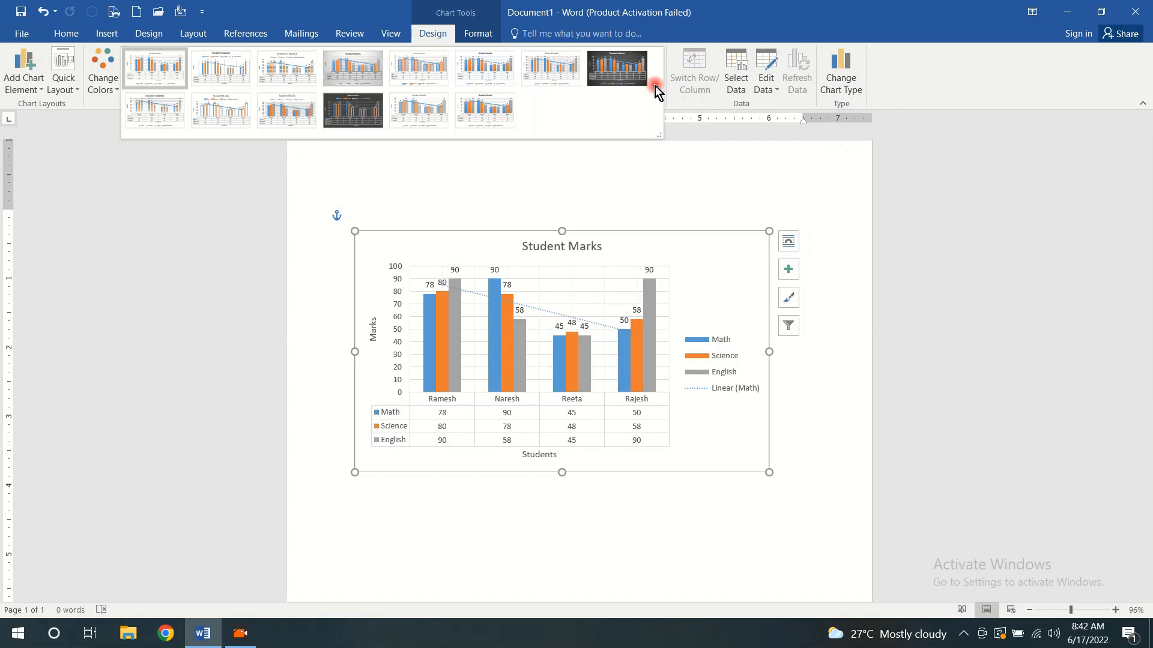
# Step: Select the Chart Title element and apply the solid black theme shape style to it
pyautogui.click(484, 38)
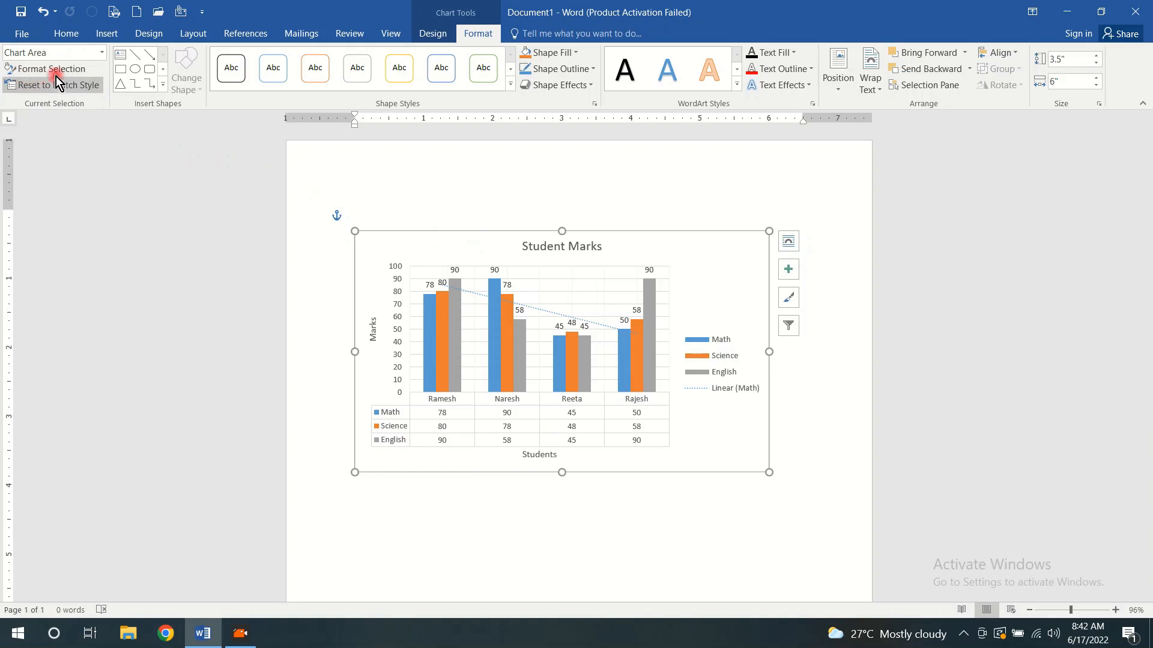
pyautogui.click(99, 54)
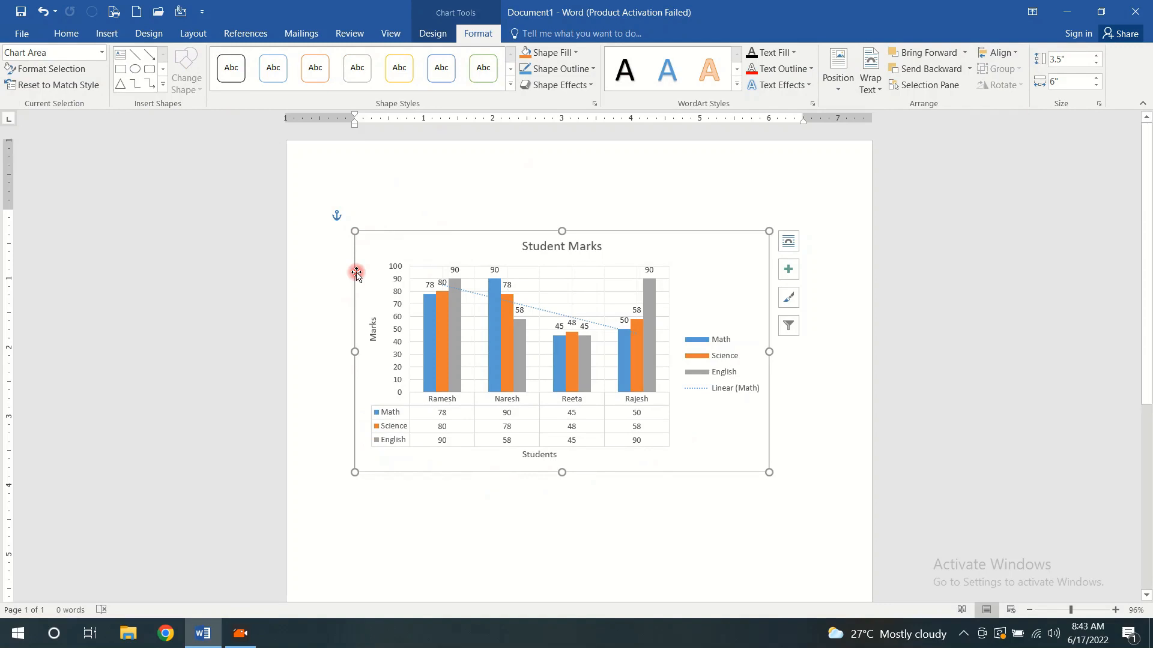
pyautogui.click(102, 51)
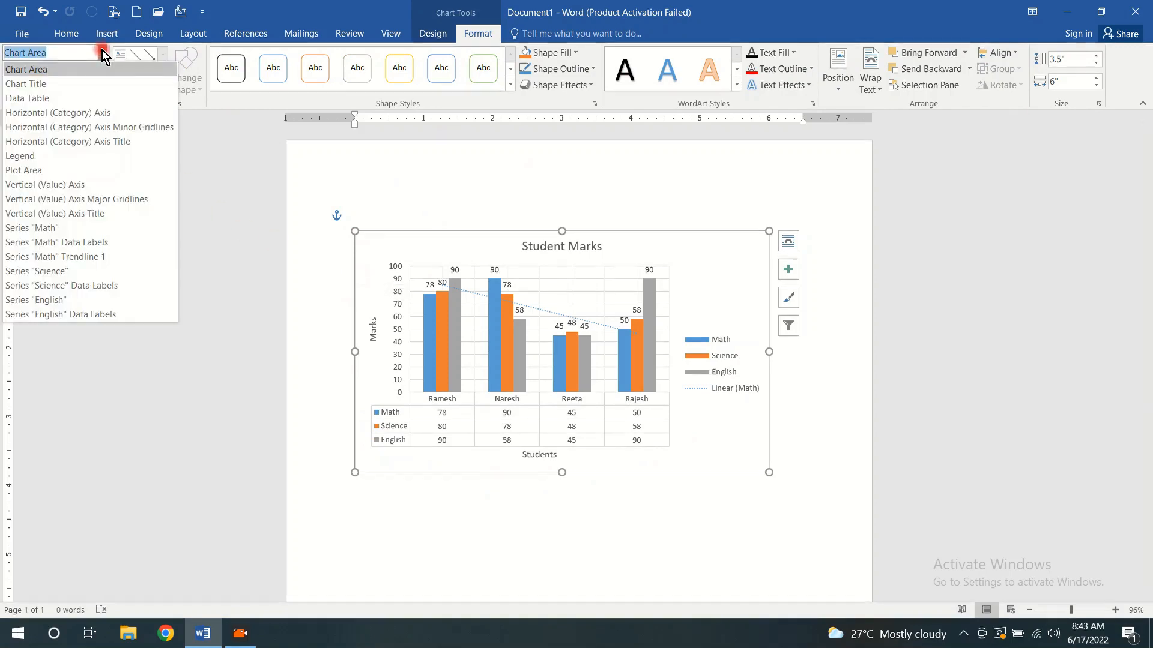
pyautogui.click(66, 85)
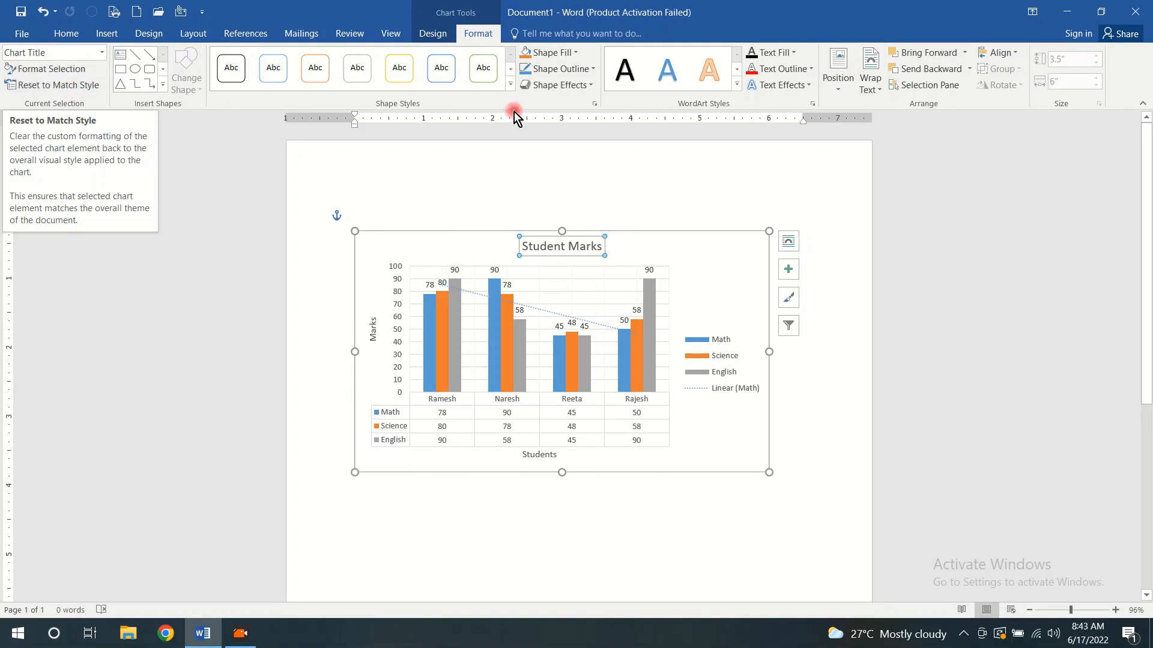
pyautogui.click(510, 85)
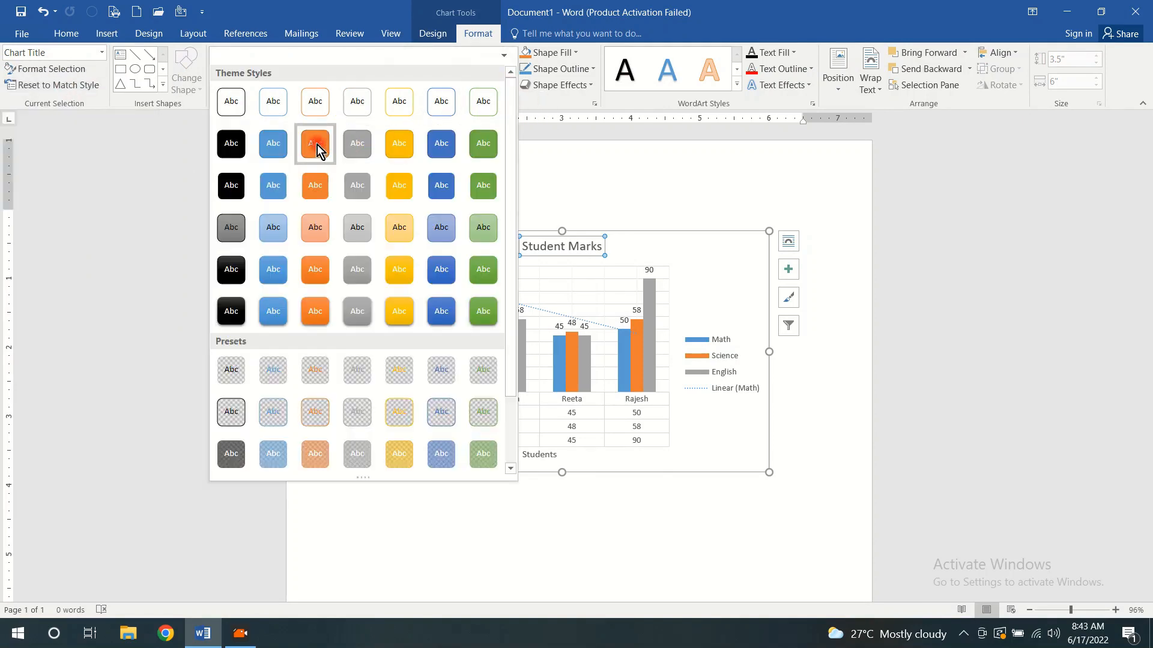
pyautogui.click(236, 150)
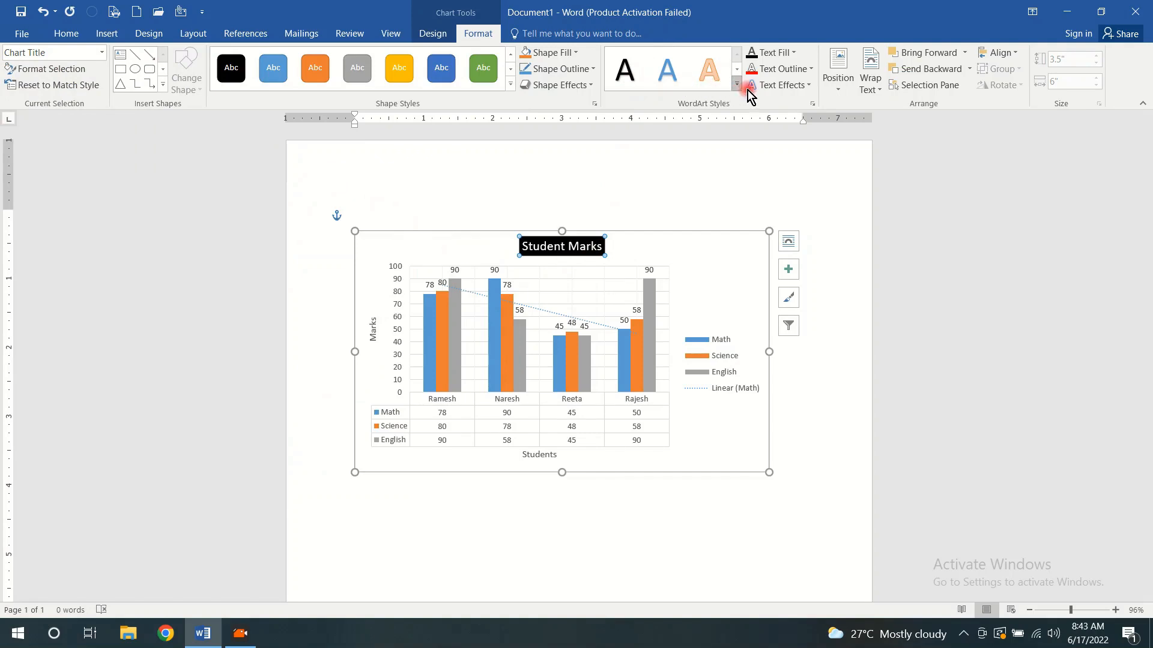
# Step: Set the chart title's text fill to the standard yellow color
pyautogui.click(776, 73)
pyautogui.click(794, 54)
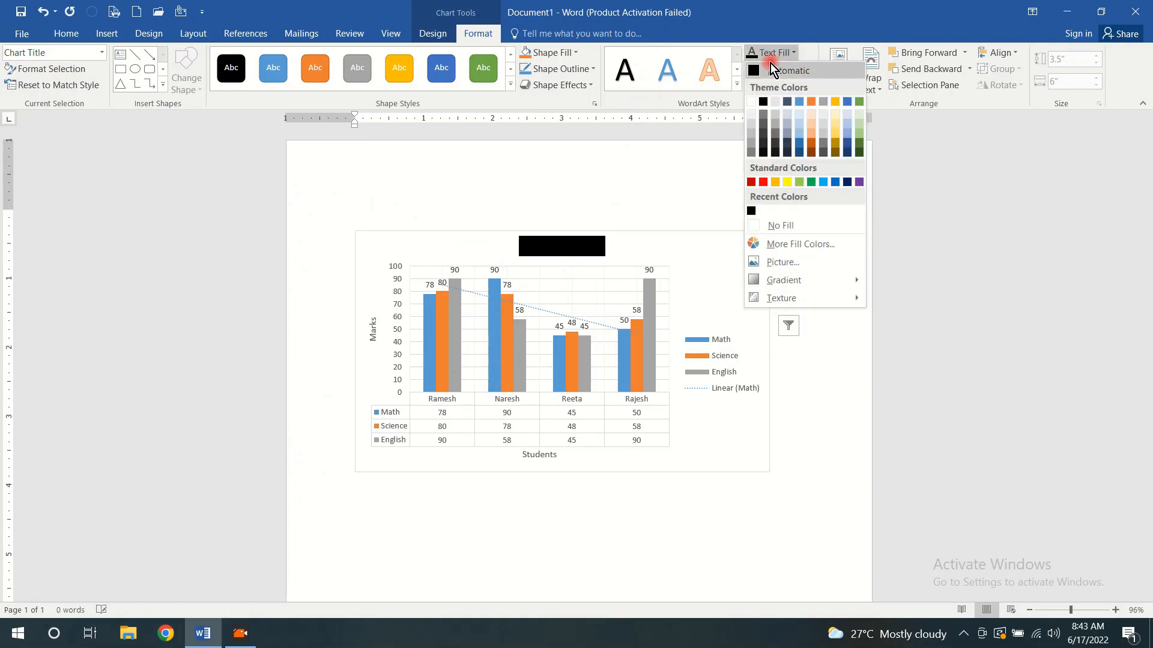
pyautogui.click(582, 172)
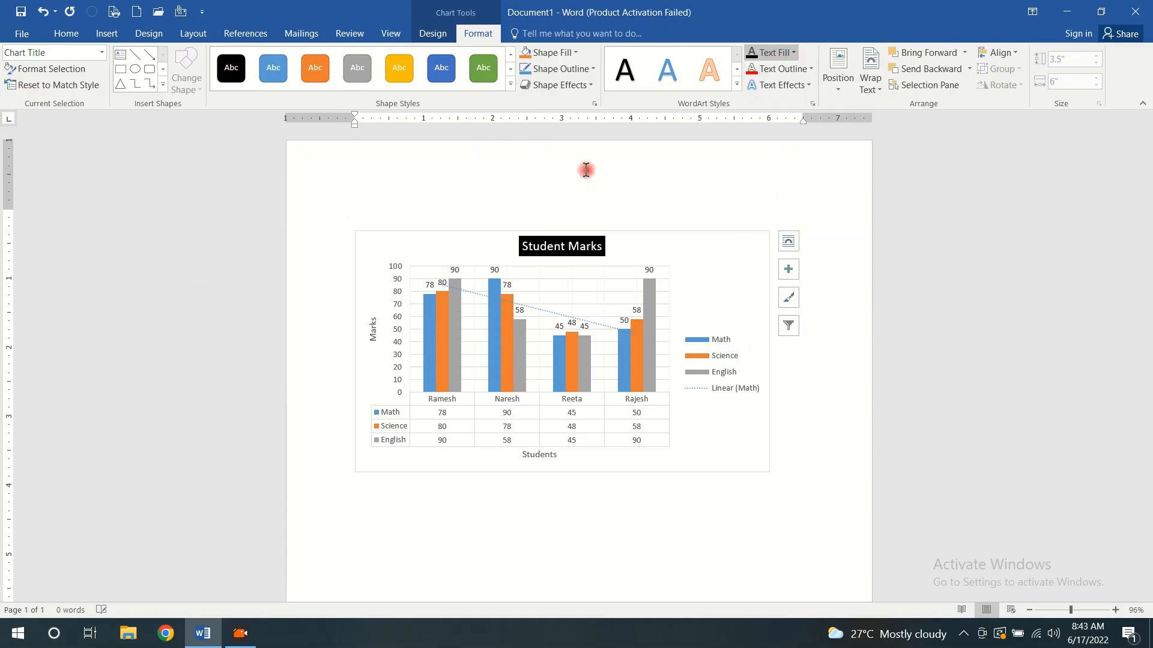
pyautogui.click(795, 53)
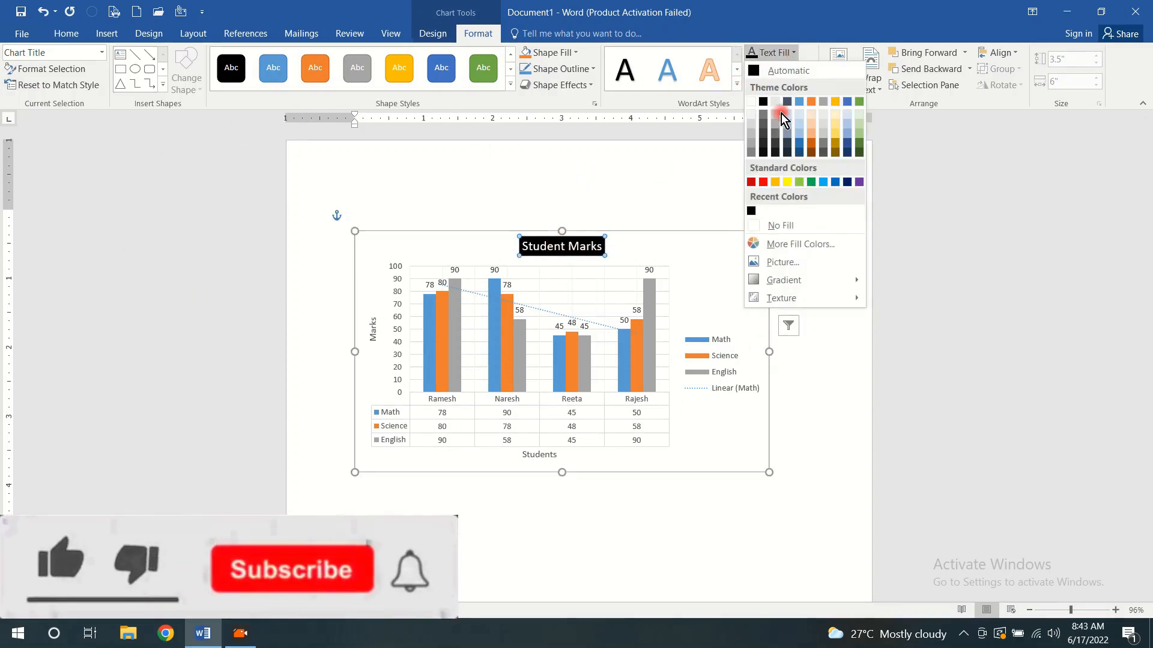
pyautogui.click(787, 183)
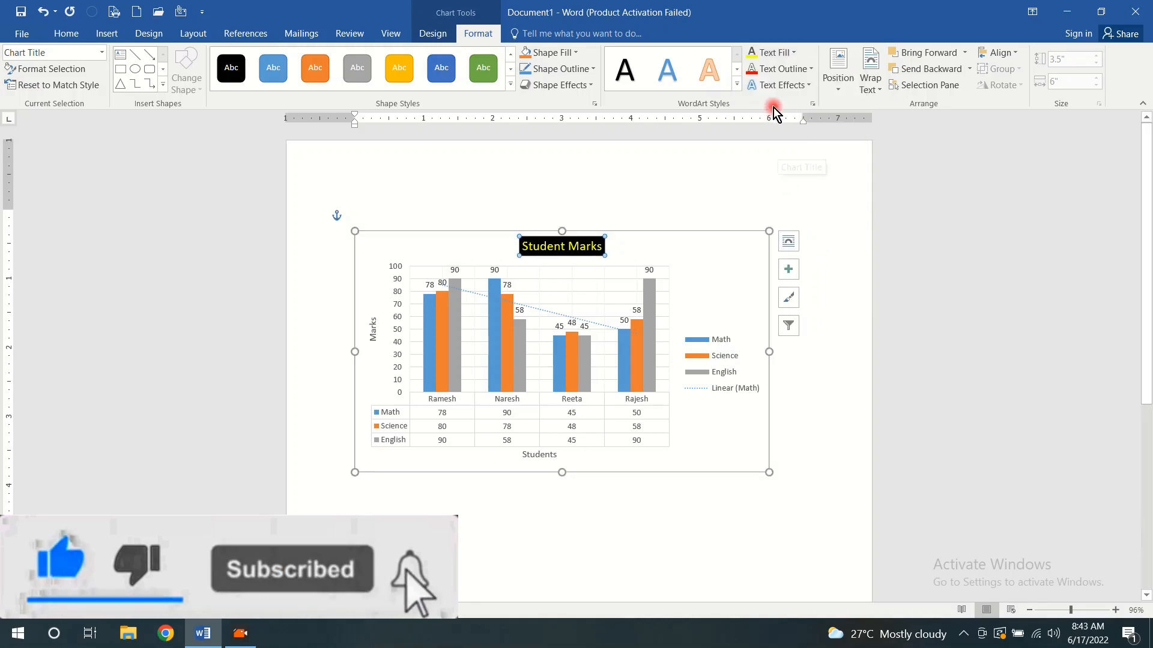
# Step: Fill the chart title's text with the brown woven texture
pyautogui.click(793, 52)
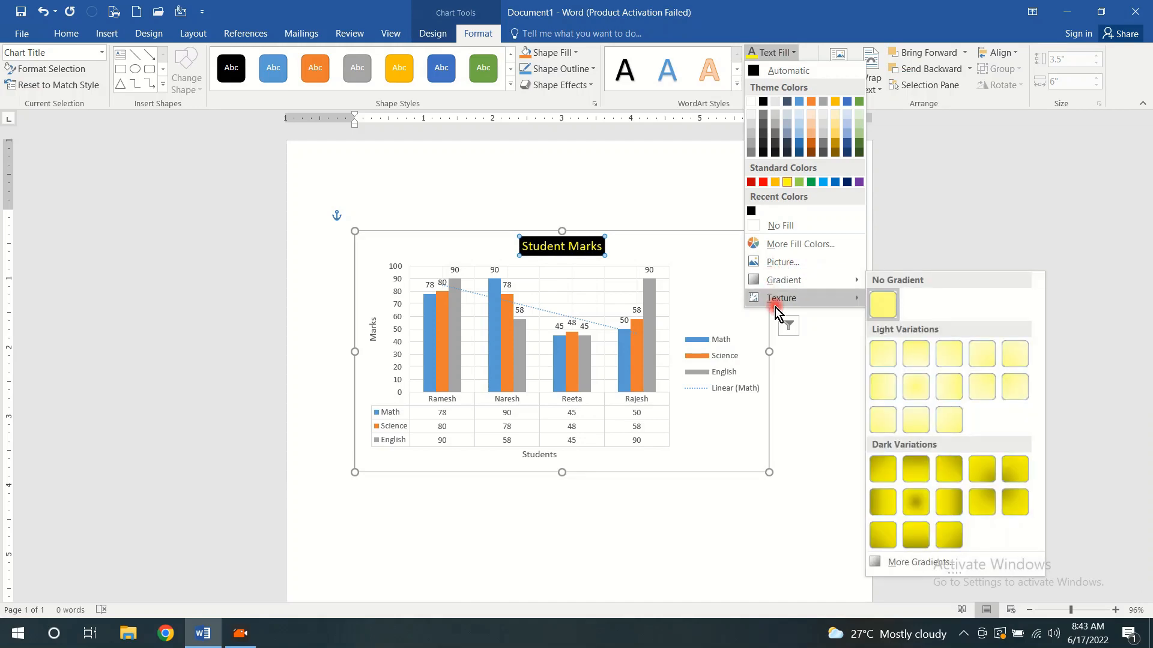
pyautogui.moveTo(777, 308)
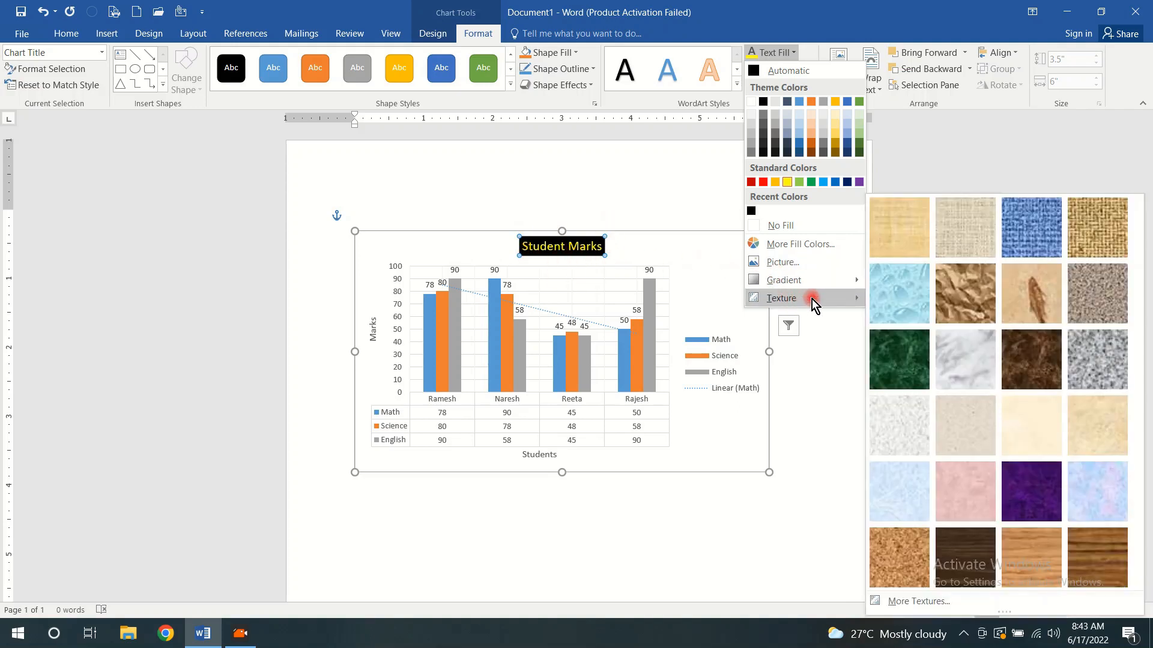
pyautogui.click(1096, 236)
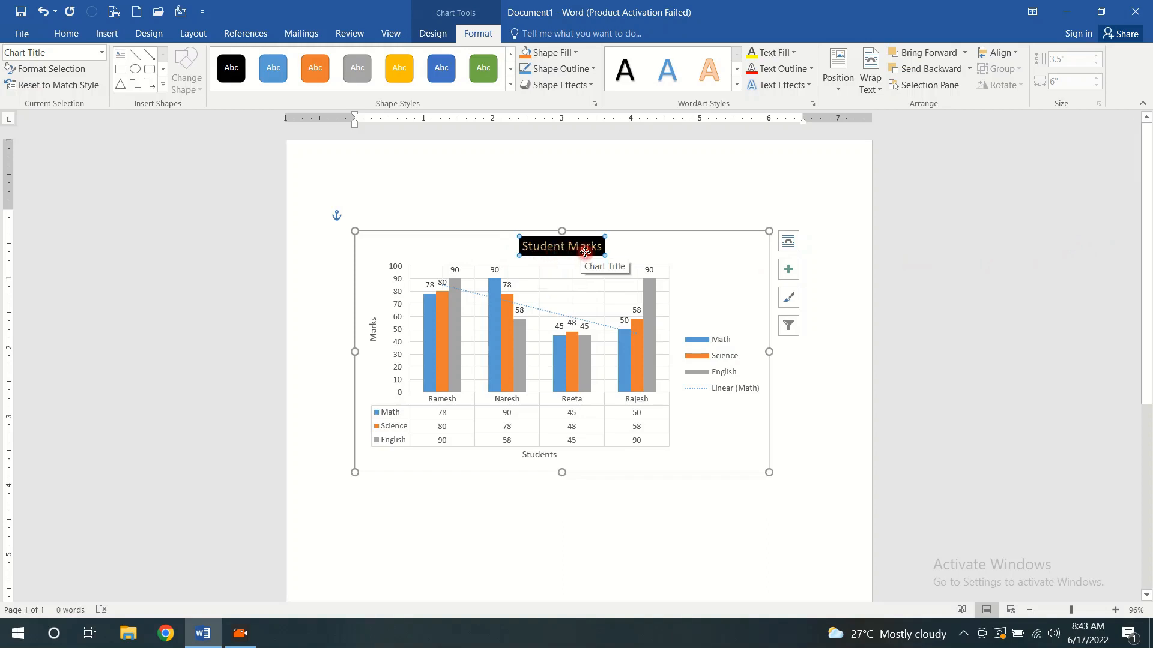
# Step: Try a black text fill on the chart title and settle on the white theme color
pyautogui.click(793, 53)
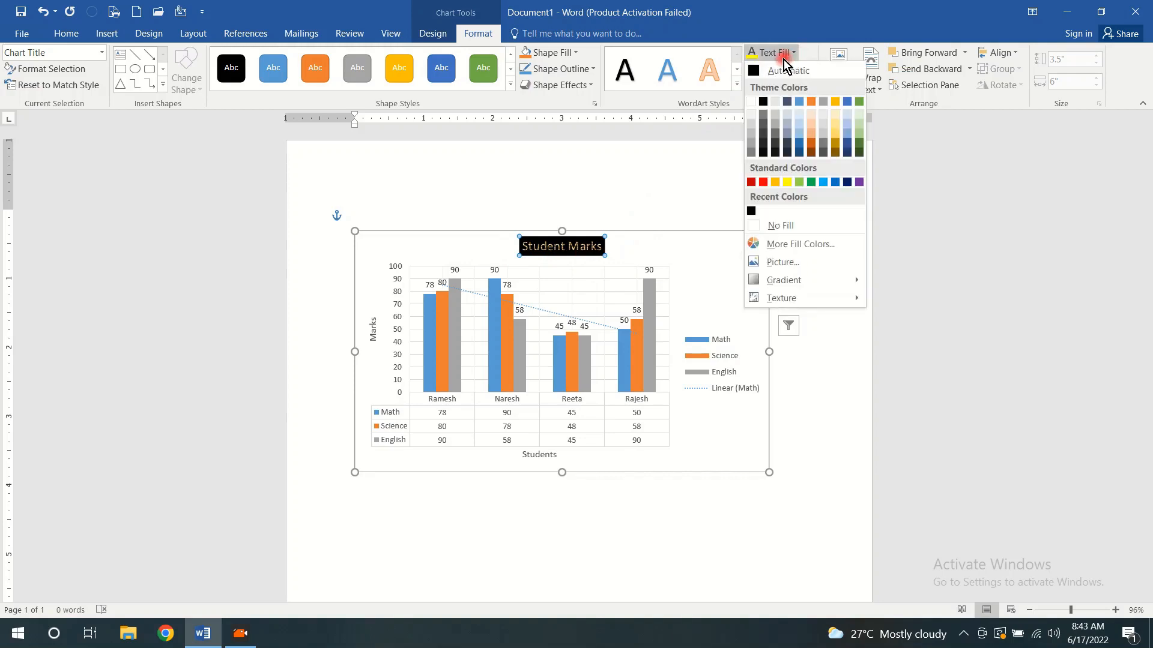
pyautogui.click(752, 210)
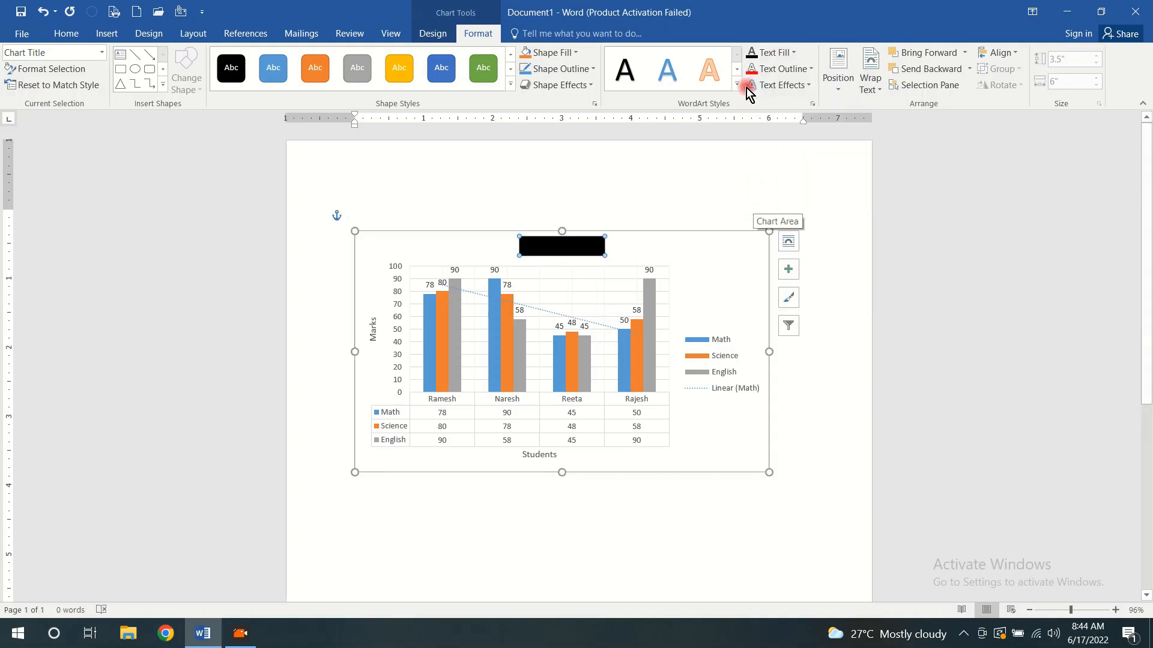
pyautogui.click(791, 55)
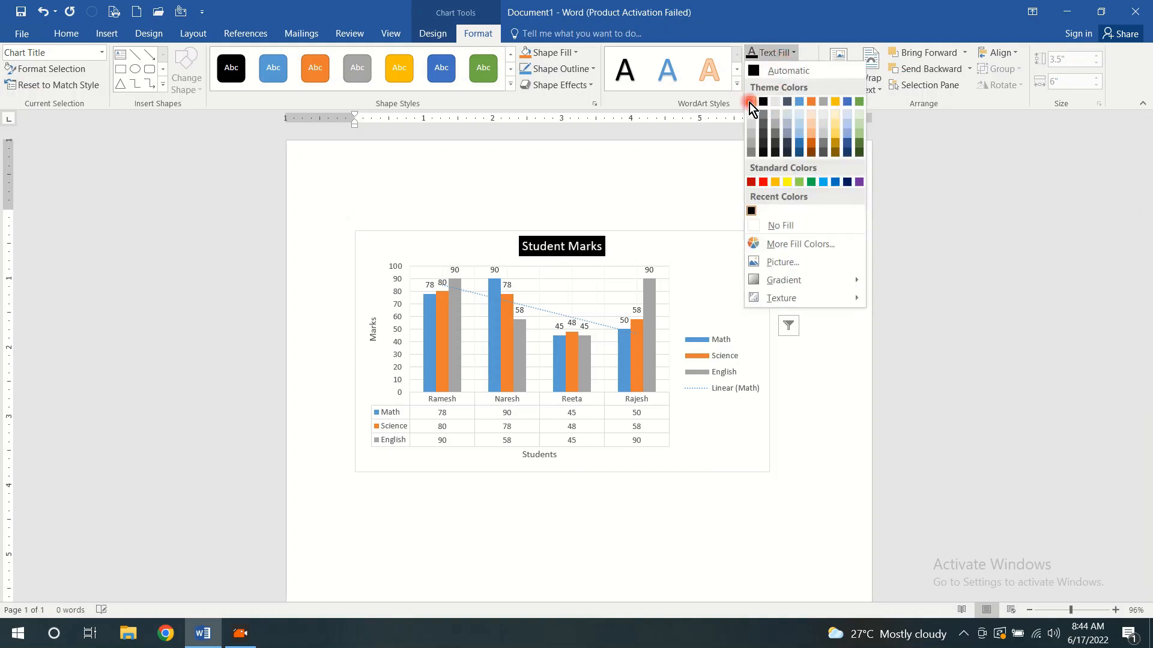
pyautogui.click(755, 105)
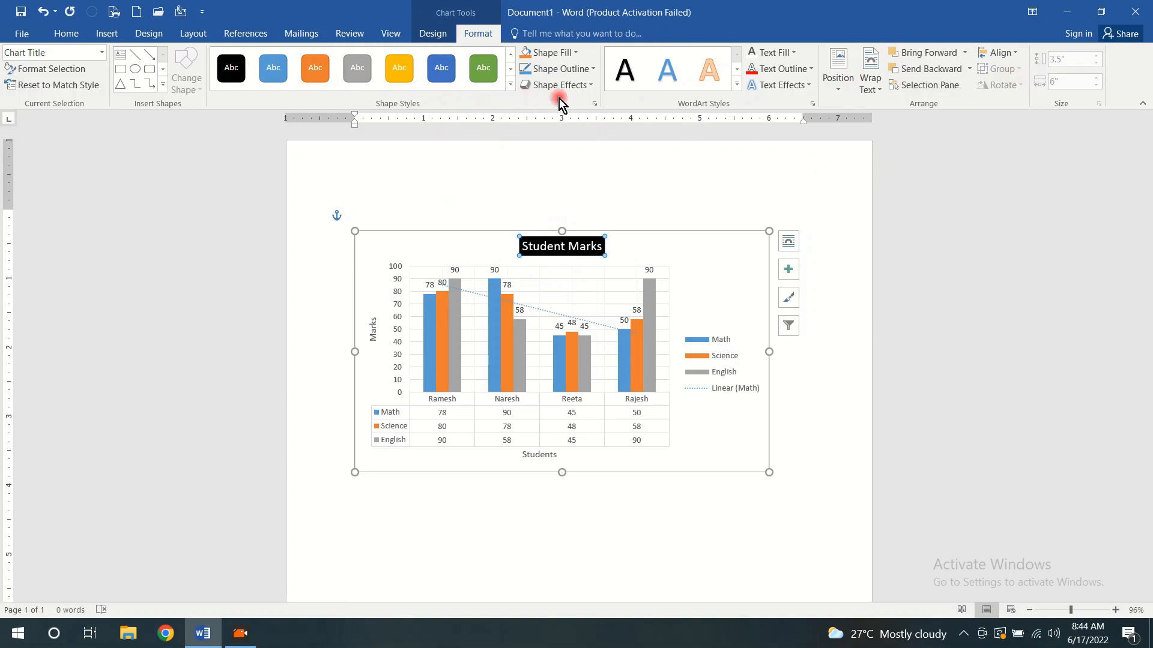
# Step: Fill the chart title's shape with the brown woven texture and change its text to black
pyautogui.click(577, 53)
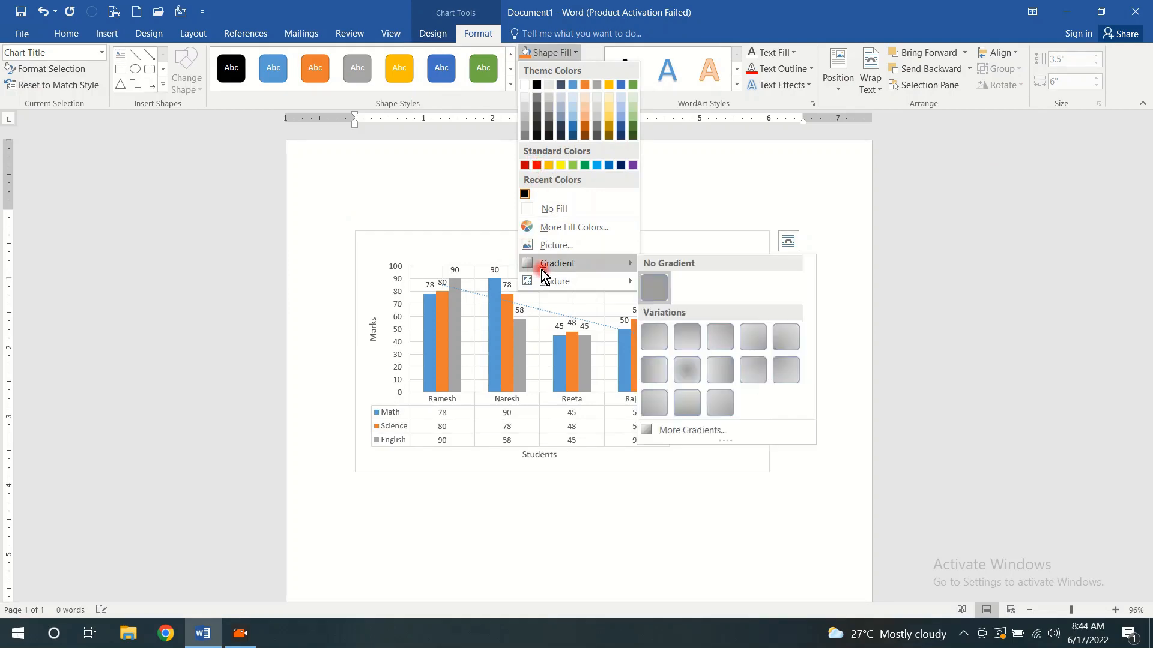
pyautogui.moveTo(607, 283)
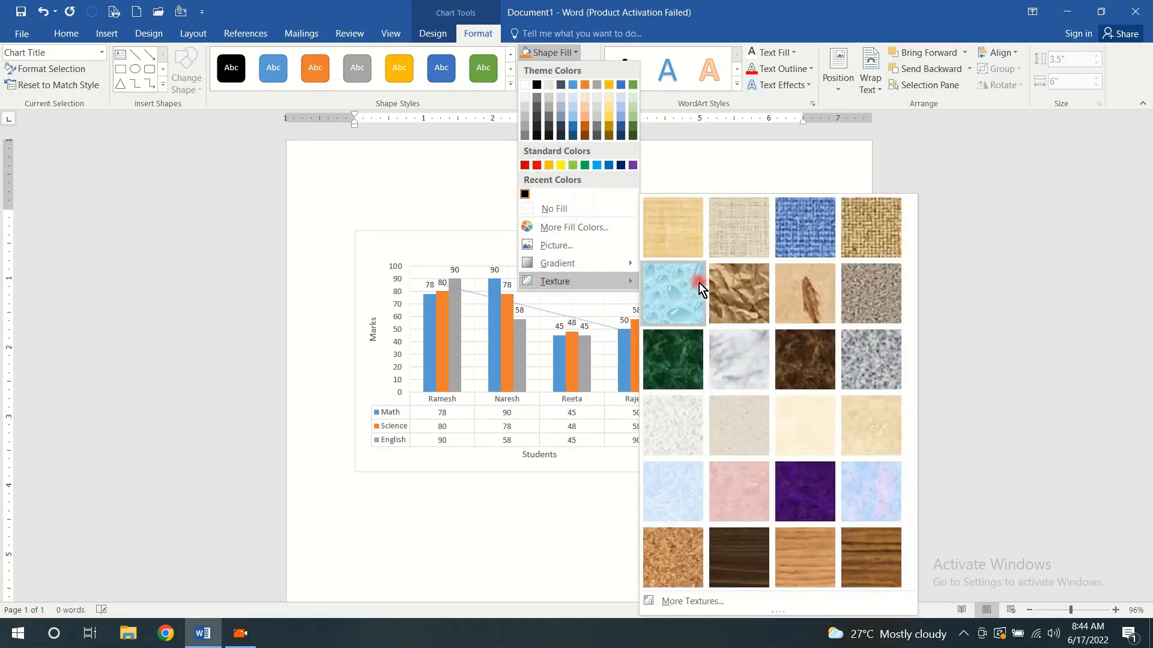
pyautogui.click(861, 233)
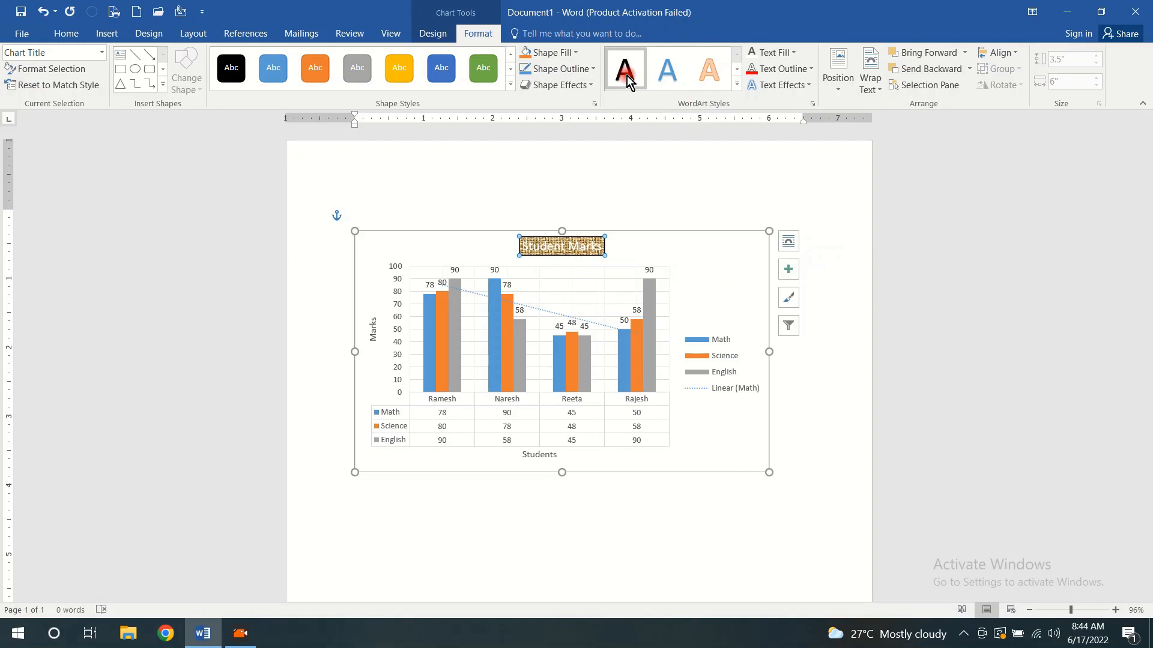
pyautogui.click(546, 266)
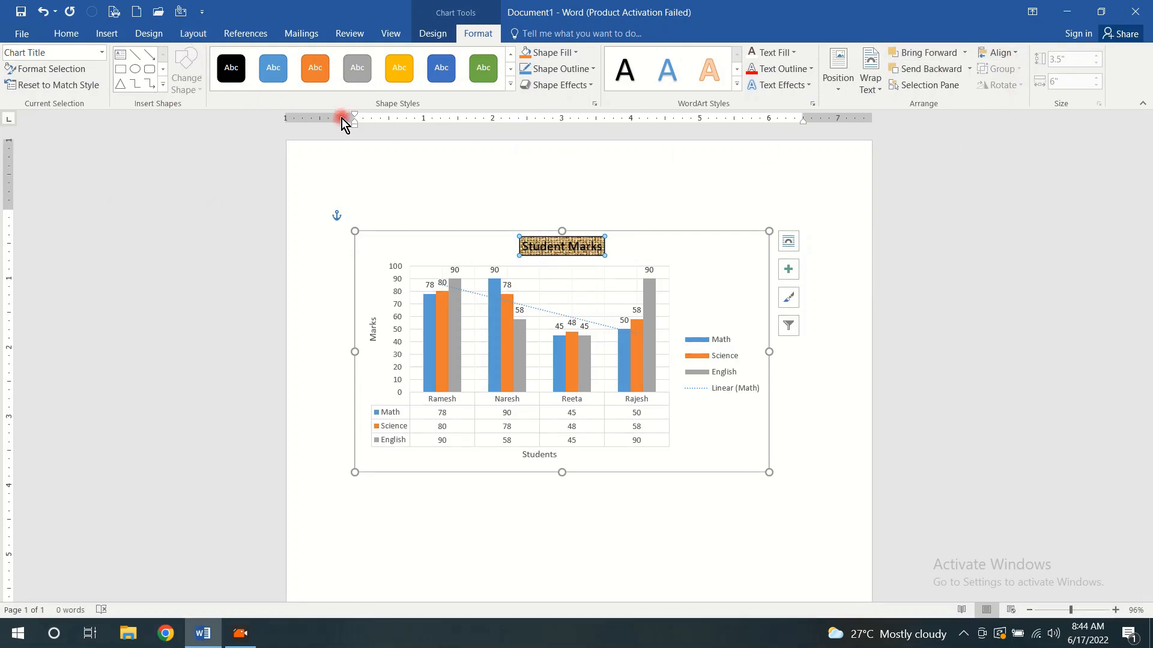
# Step: Select the Chart Area element and apply the orange gradient theme style from the fifth row of shape styles
pyautogui.click(98, 53)
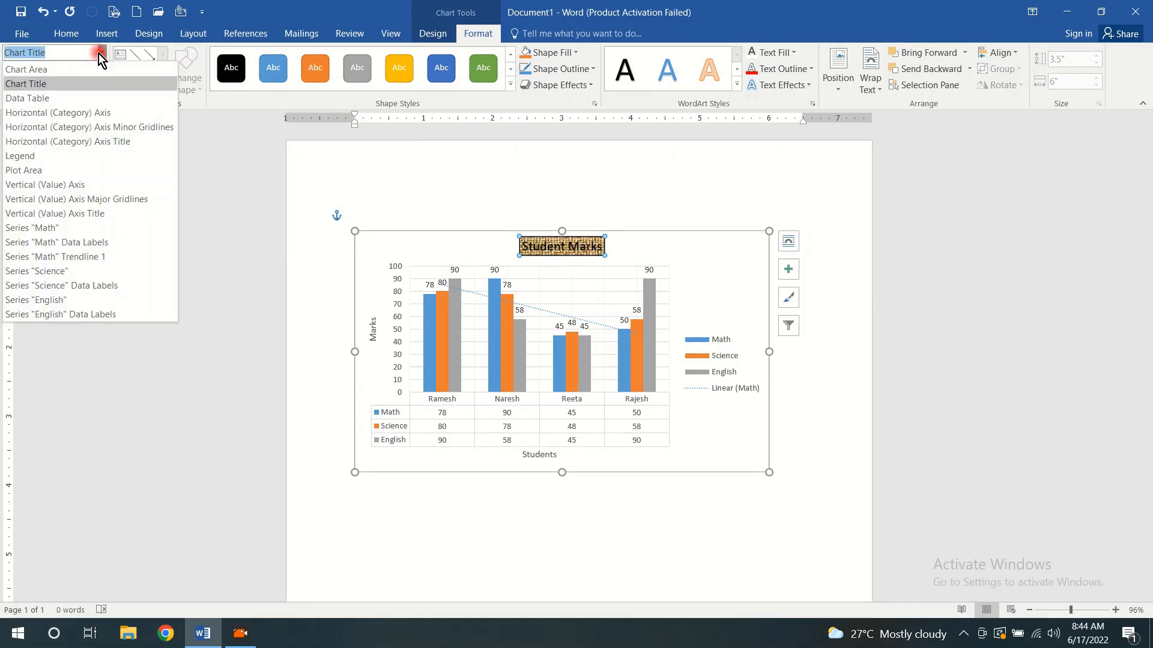
pyautogui.click(49, 69)
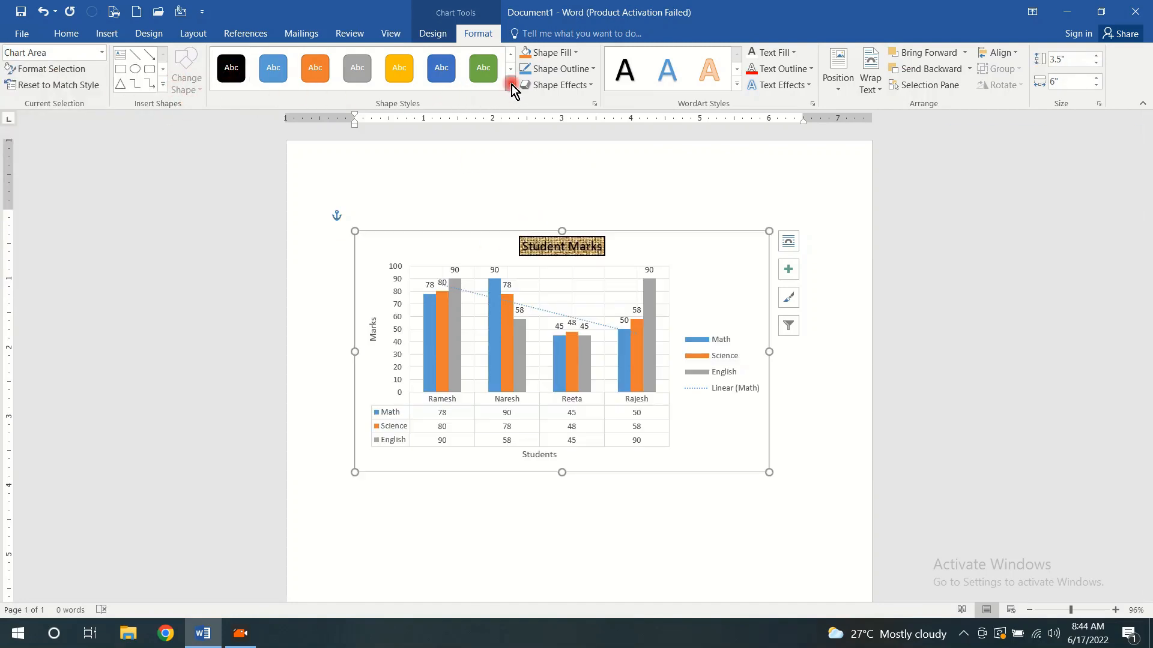
pyautogui.click(510, 84)
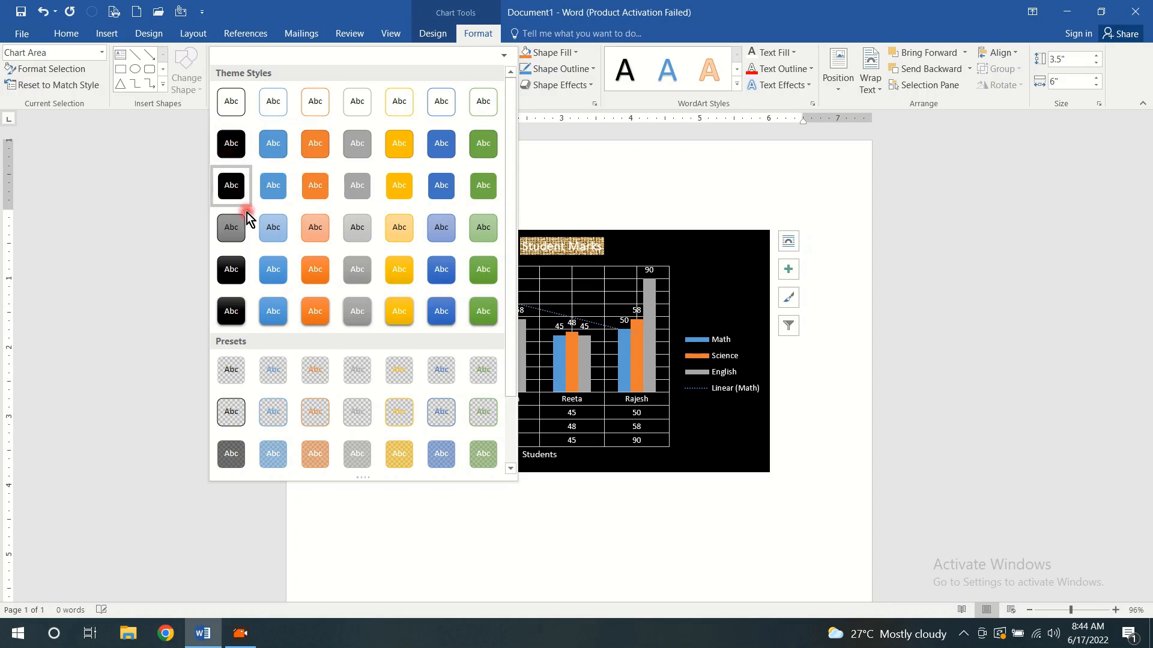
pyautogui.click(308, 269)
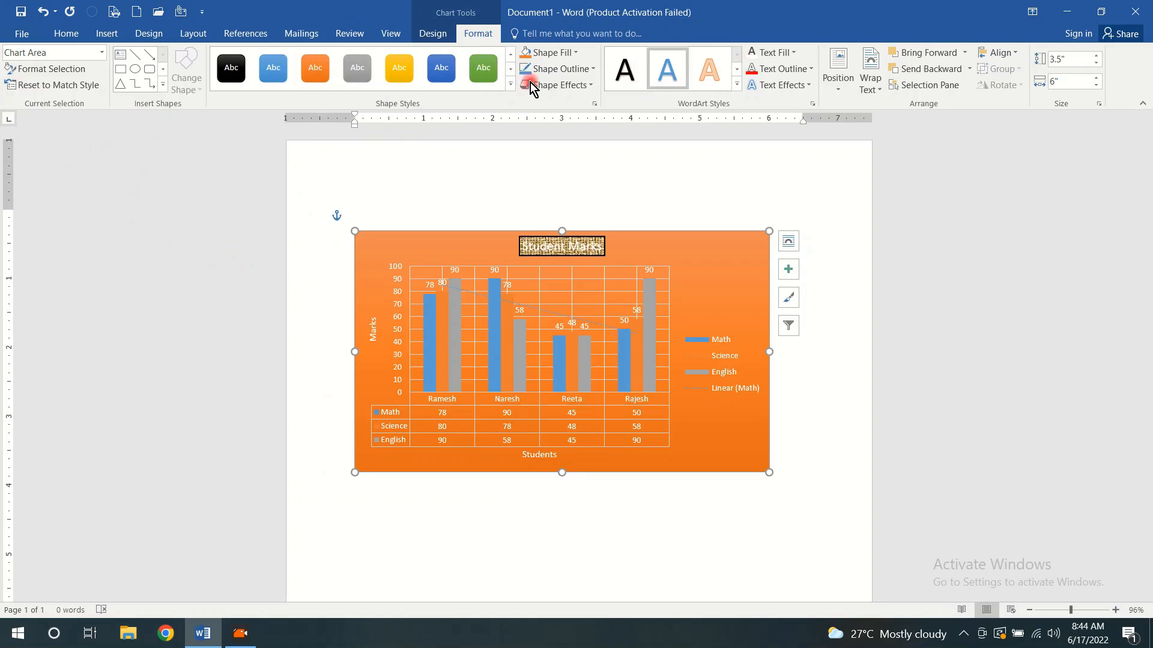
# Step: Select the Data Table element and apply the thickest black line theme style to its borders
pyautogui.click(102, 52)
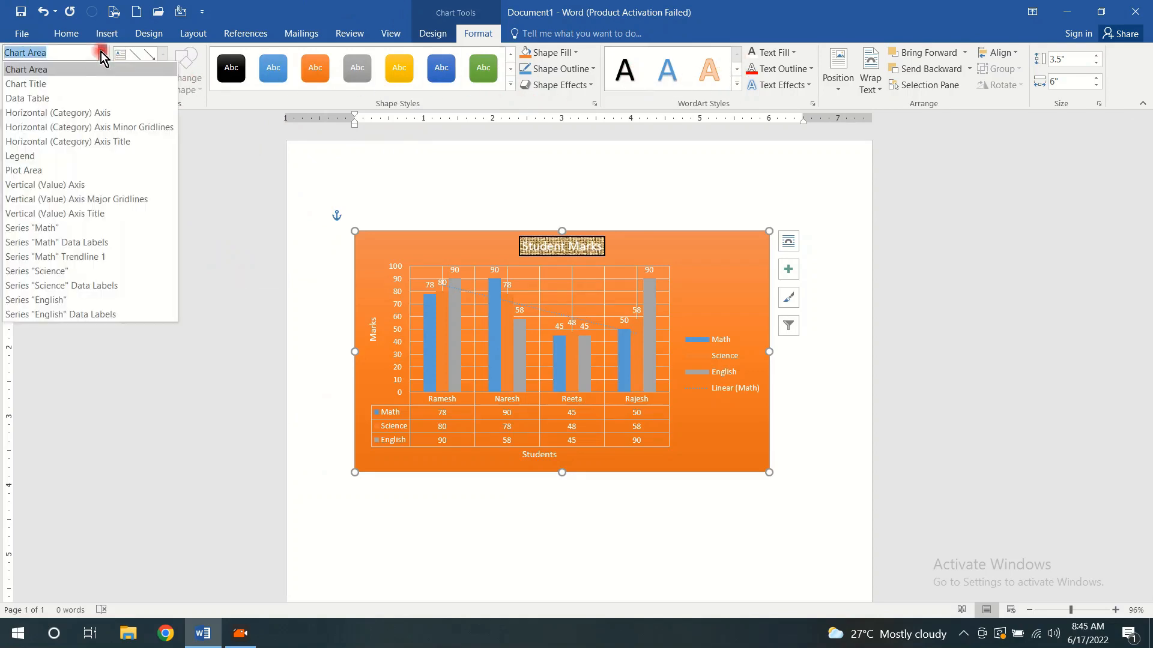
pyautogui.click(63, 99)
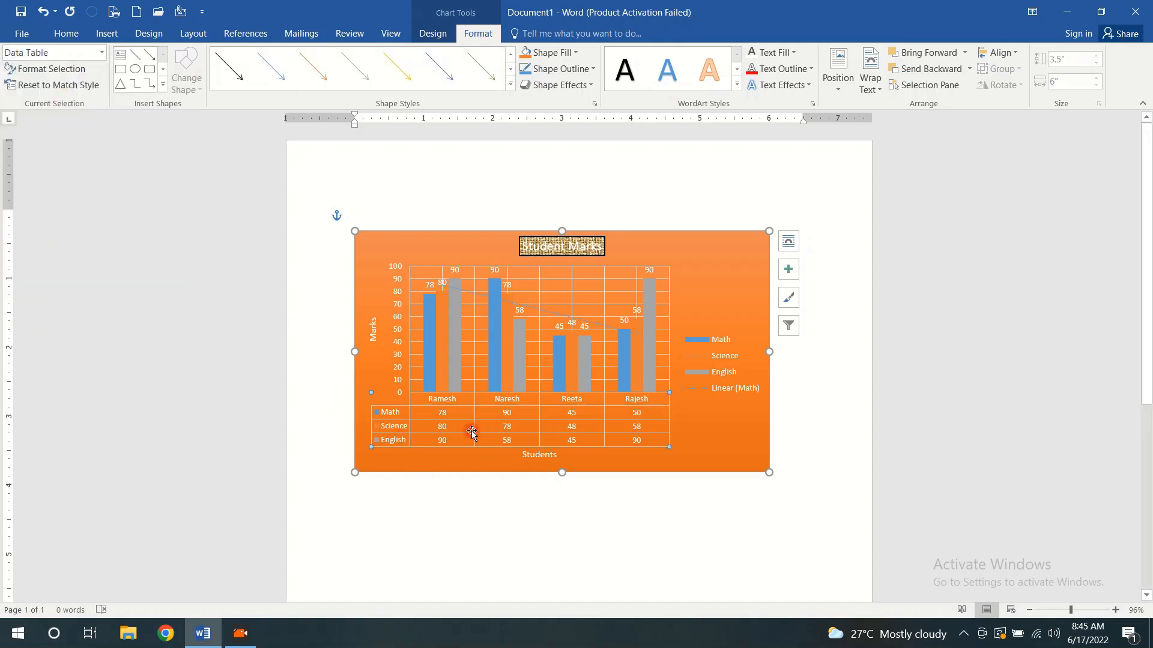
pyautogui.click(510, 85)
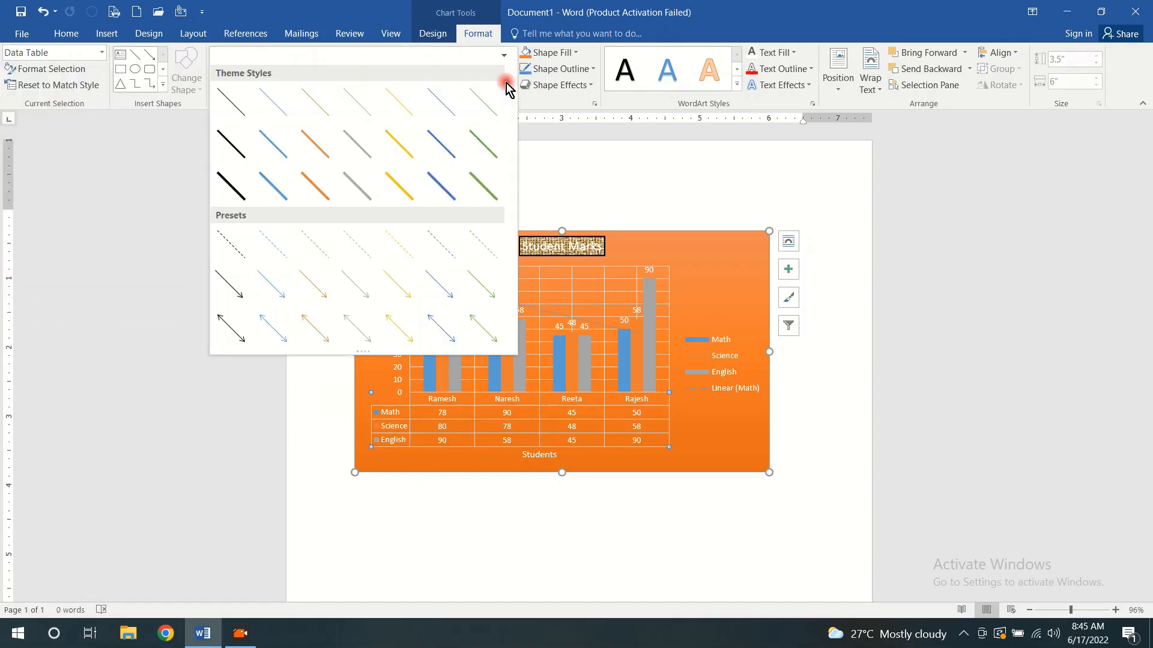
pyautogui.click(227, 184)
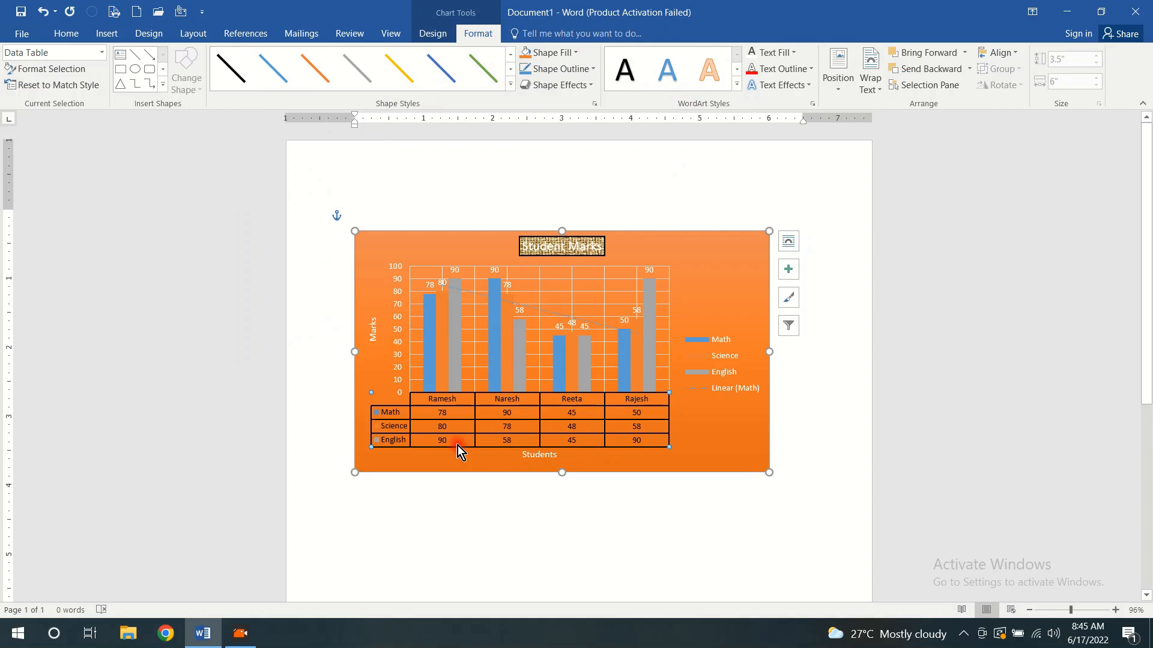
# Step: Select the Horizontal (Category) Axis element of the chart
pyautogui.click(103, 54)
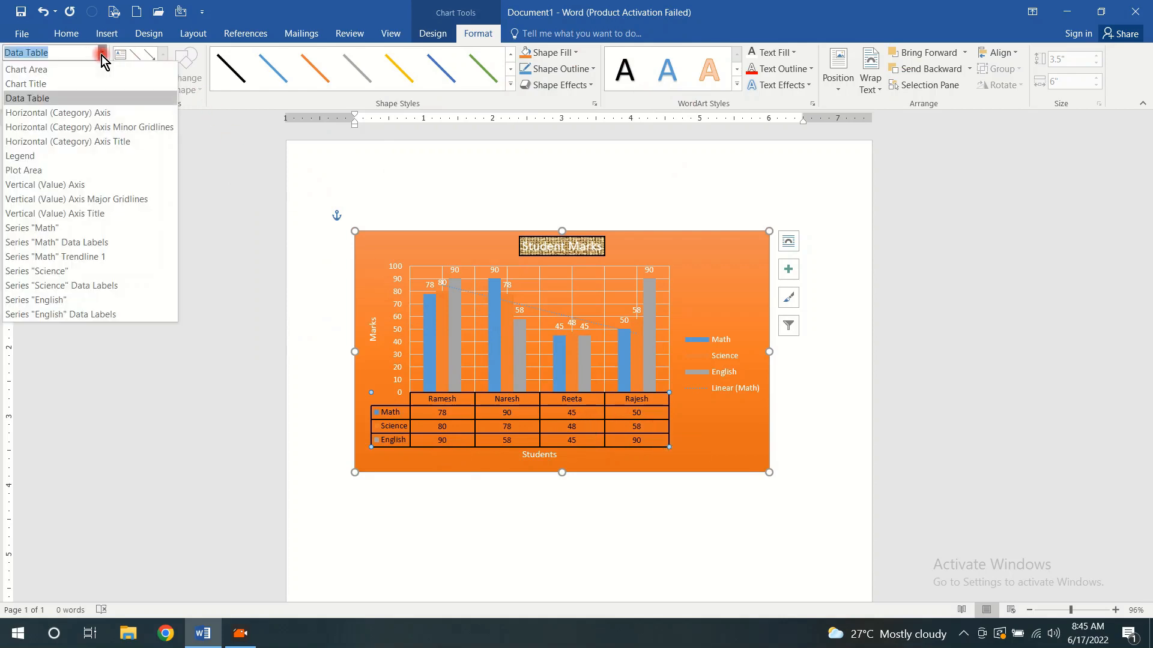
pyautogui.click(105, 114)
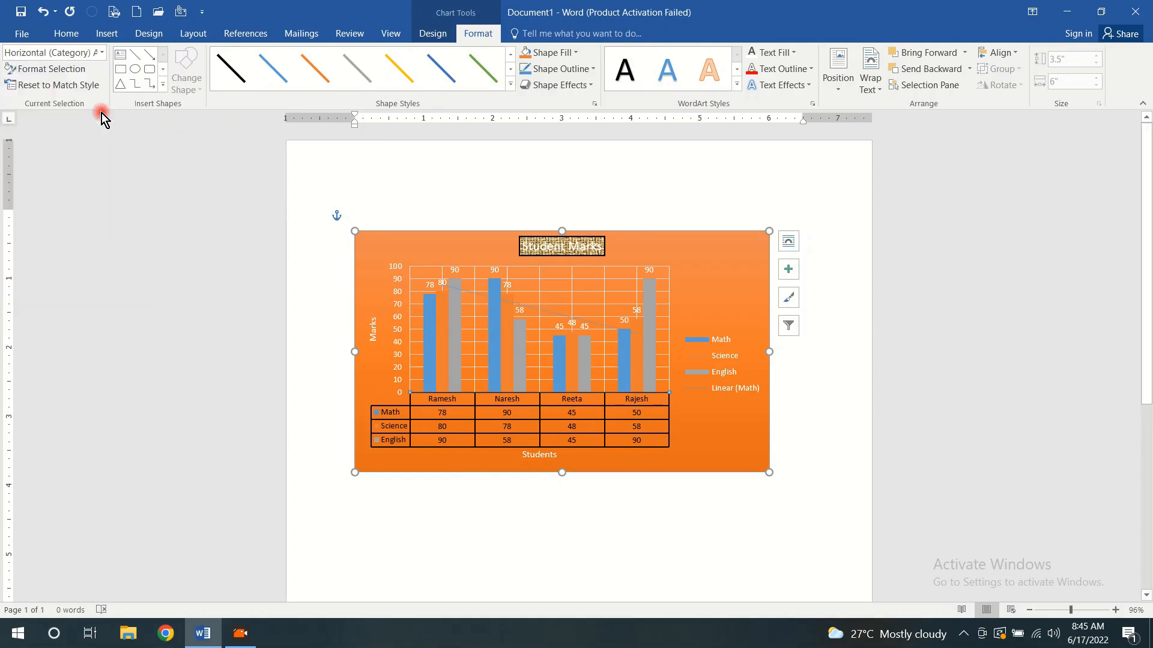